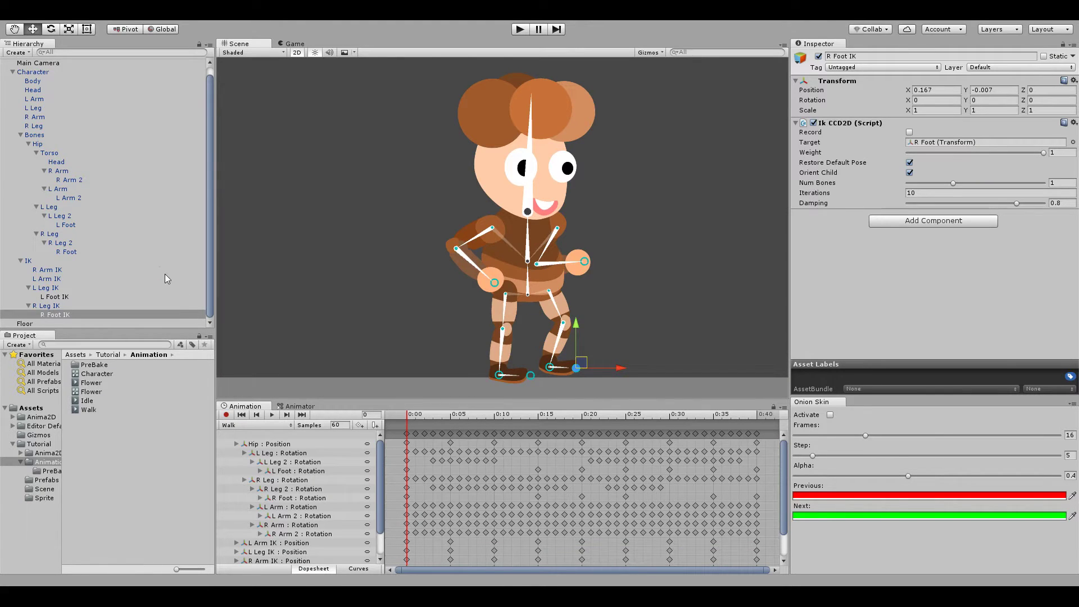
Scrub through the Walk clip with the left leg IK control selected to examine the leg and foot poses
click(21, 134)
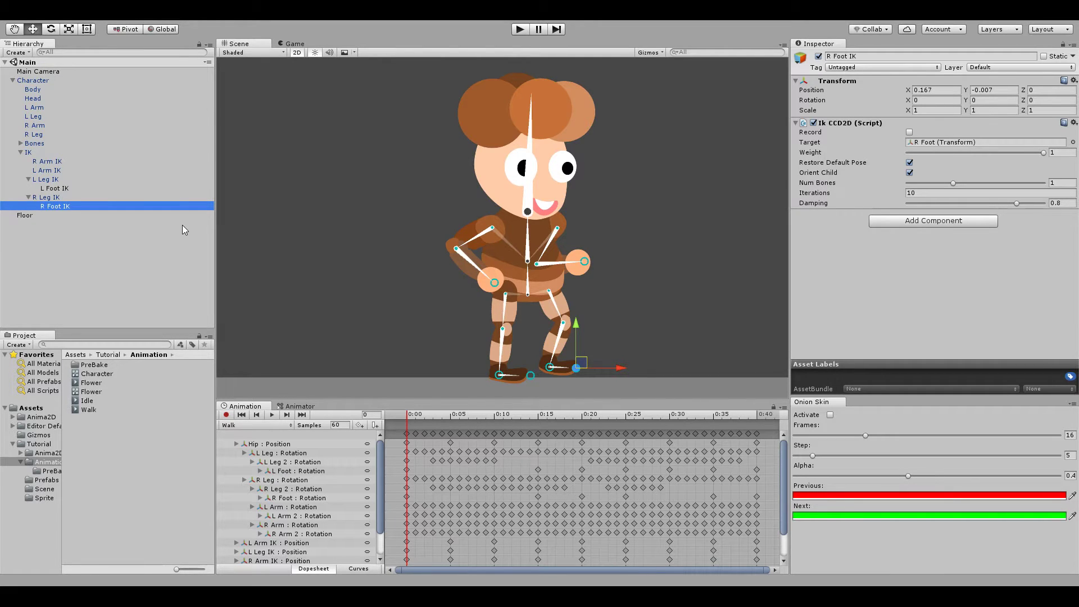
drag(427, 416, 738, 423)
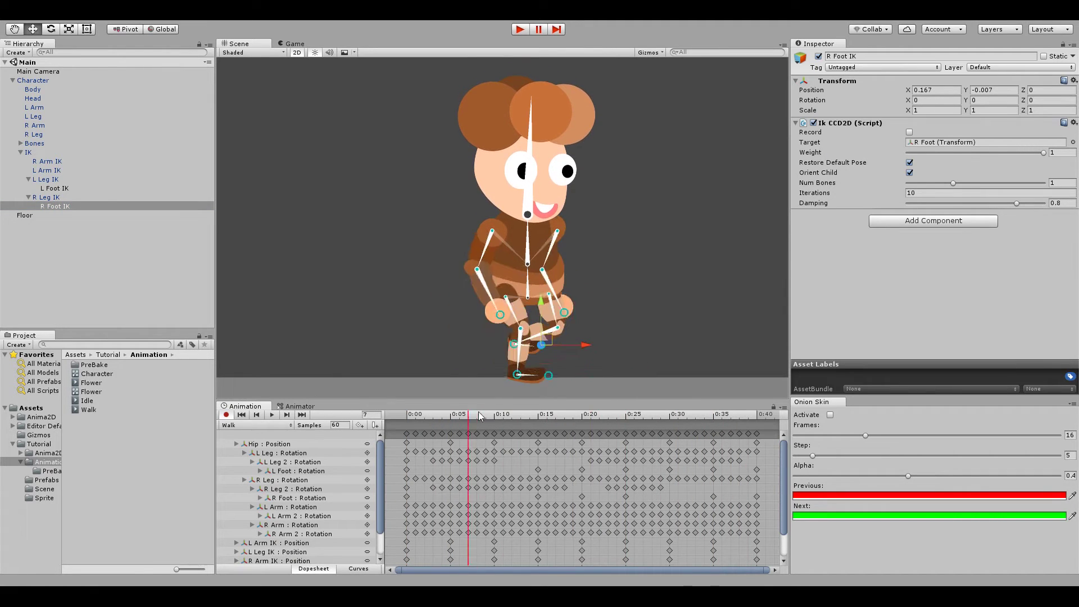
click(406, 413)
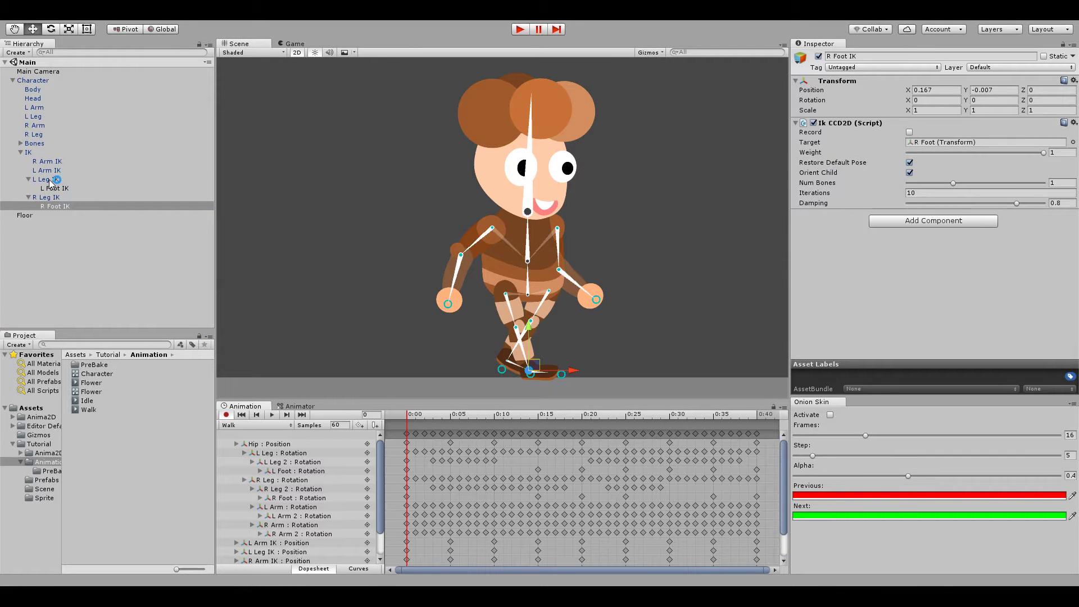
click(51, 180)
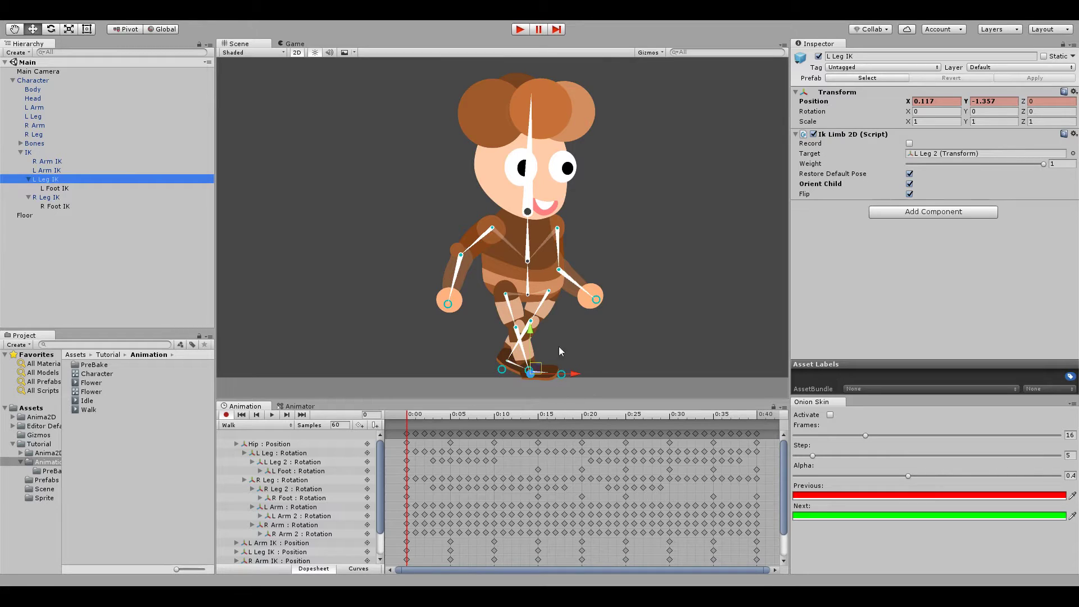
drag(420, 415, 387, 420)
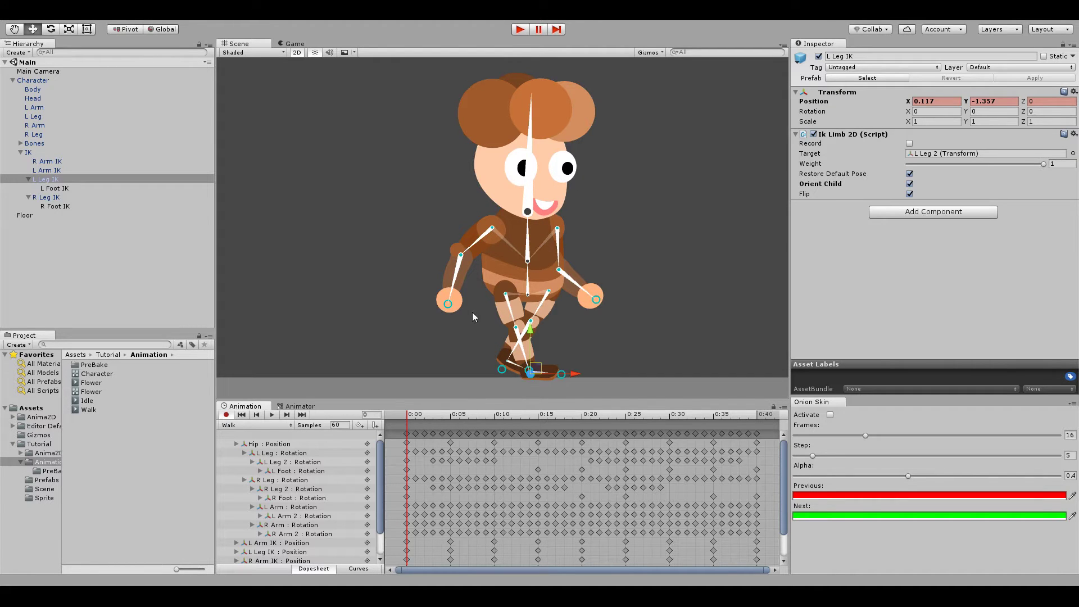
mouse_move(417, 417)
mouse_down()
mouse_move(752, 426)
mouse_move(401, 420)
mouse_up()
drag(410, 420, 303, 447)
Lower the Bone 2D alpha of all bones from Hip through R Foot to about 0.127
key(q)
click(20, 143)
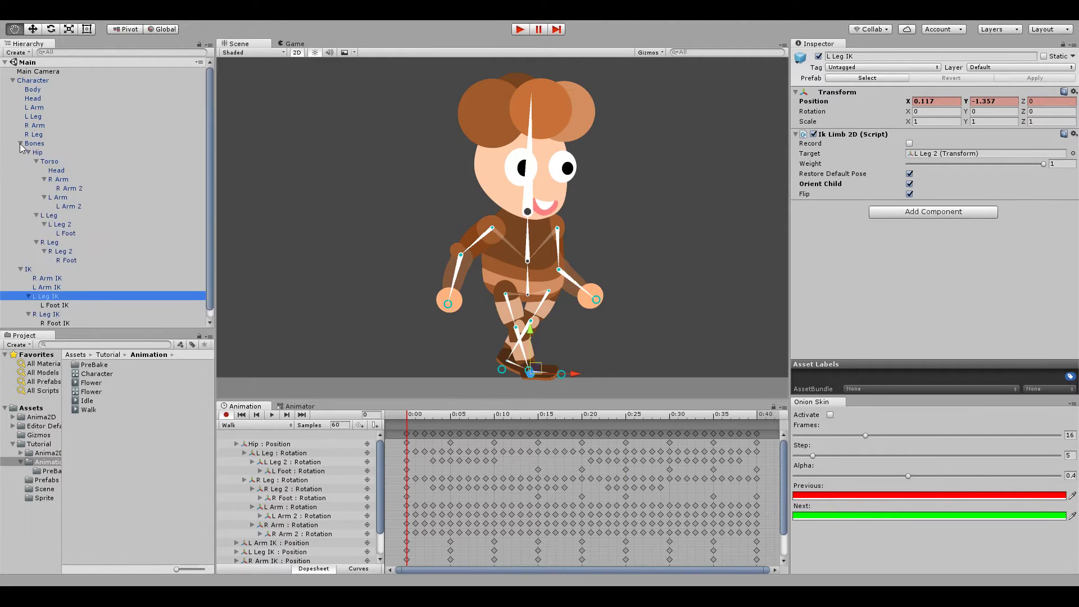
key(w)
click(39, 152)
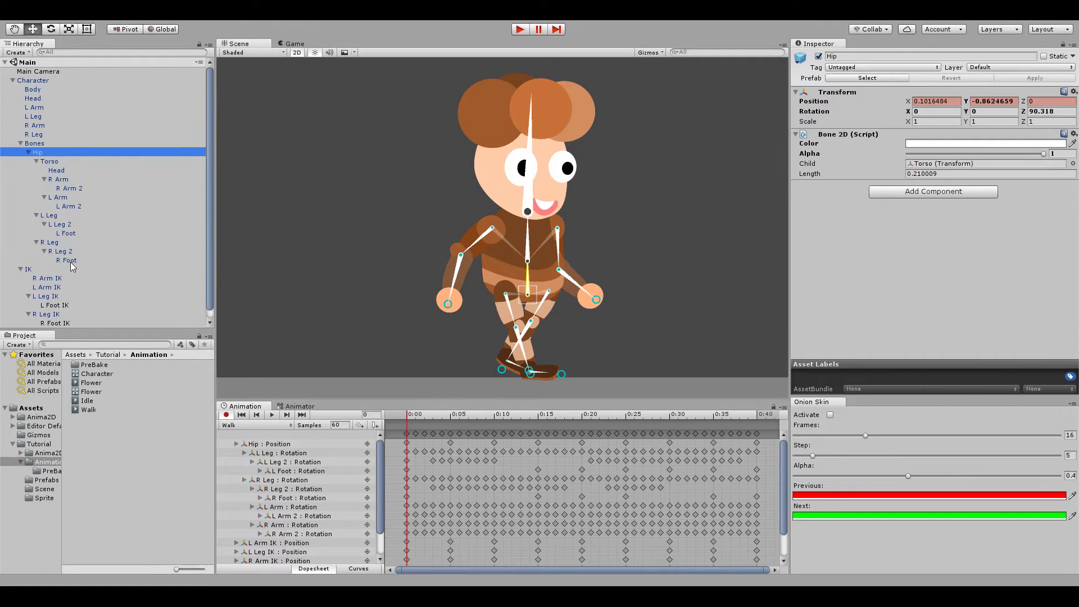
shift+click(70, 260)
drag(1042, 156, 913, 156)
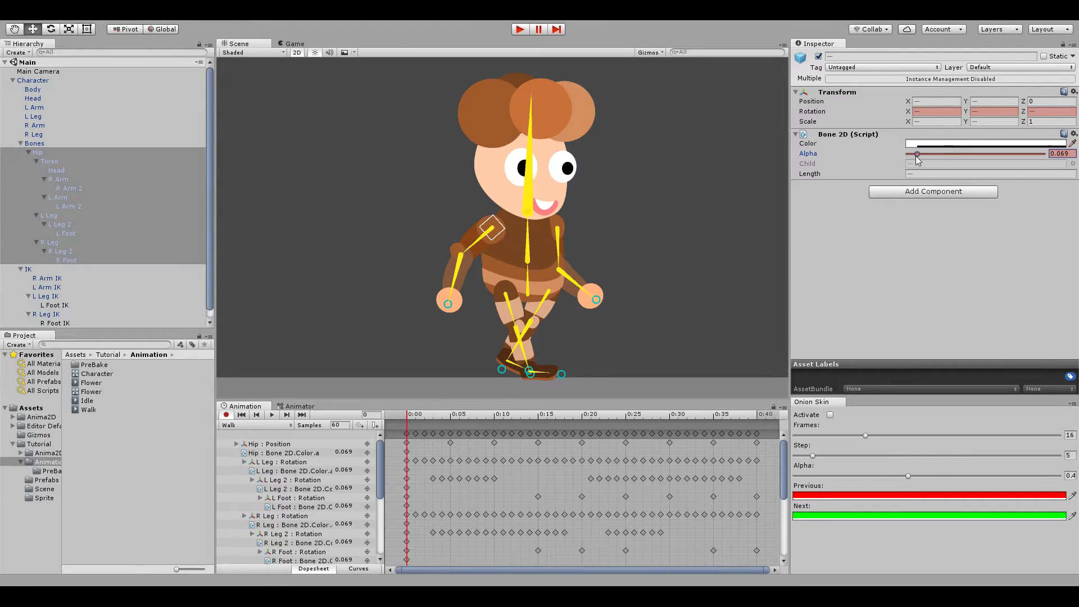
click(641, 224)
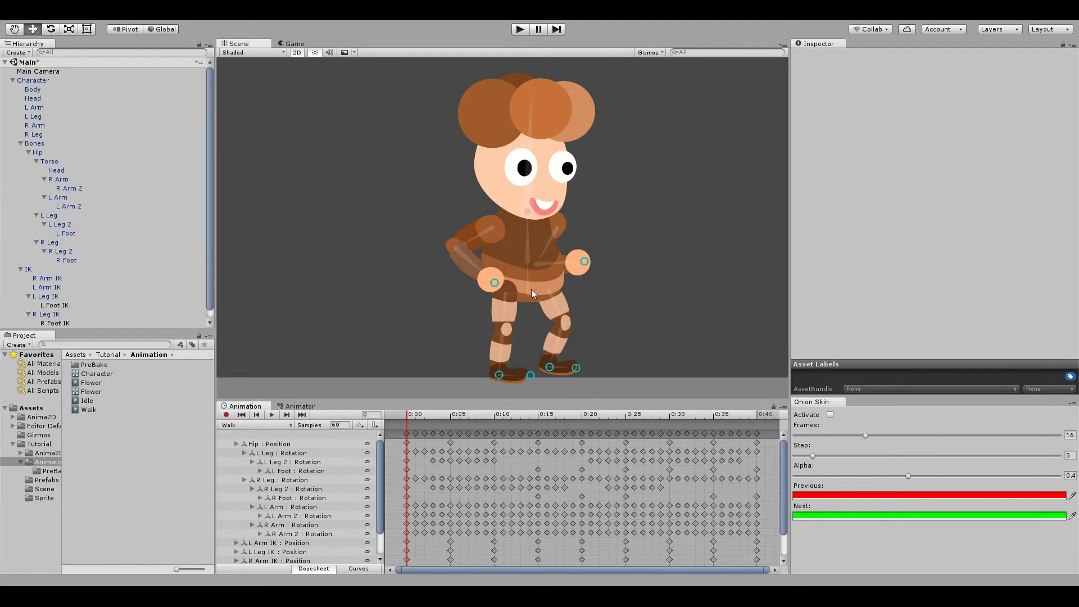
Delete the L Foot IK and R Foot IK objects from the character's IK group
scroll(78, 299, down, 1)
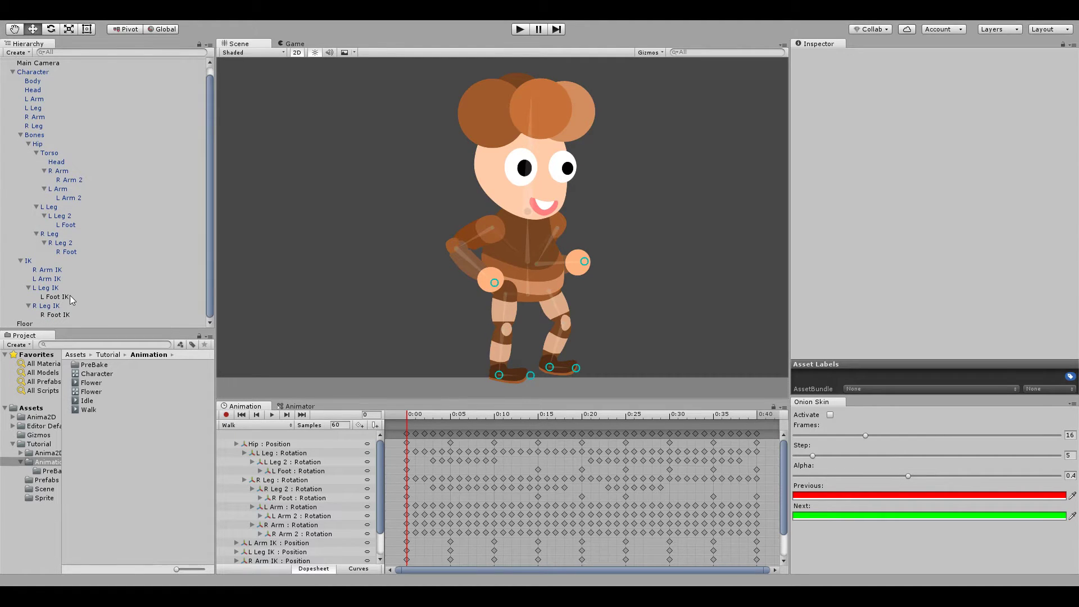
click(59, 296)
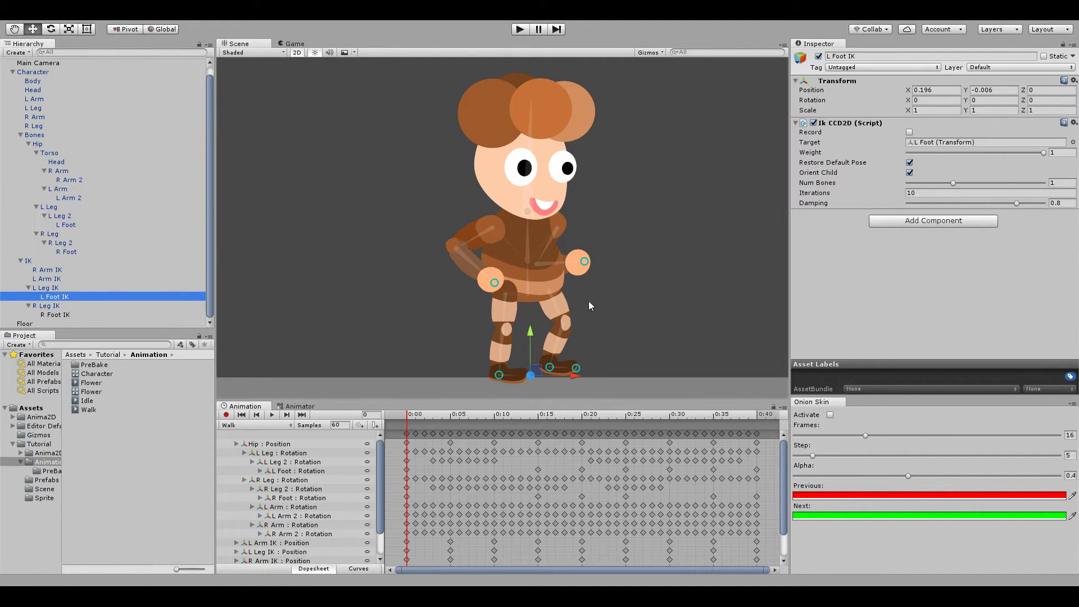
ctrl+click(66, 316)
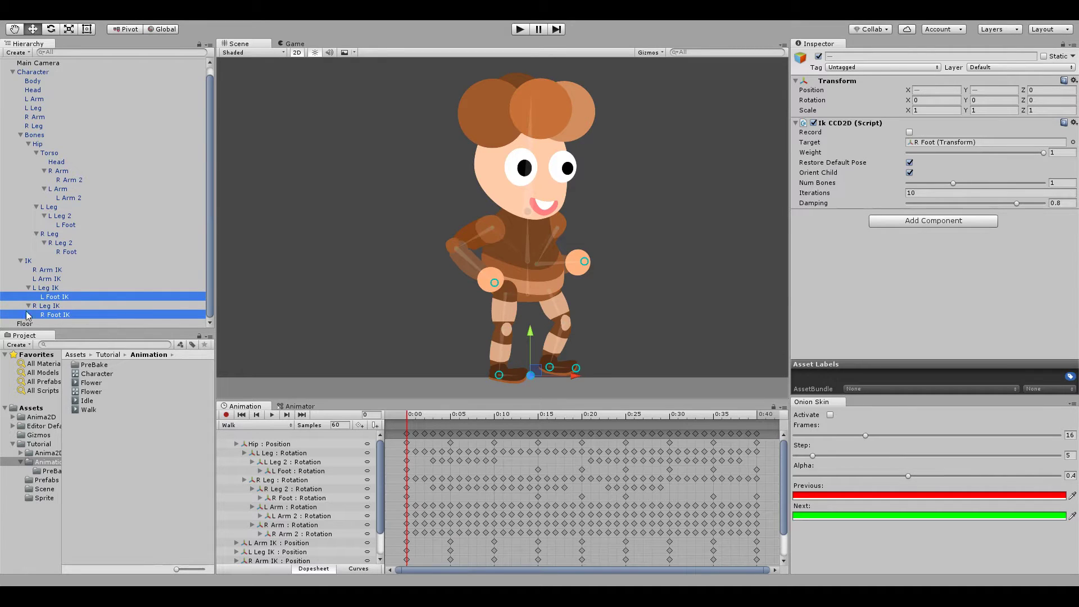
key(Delete)
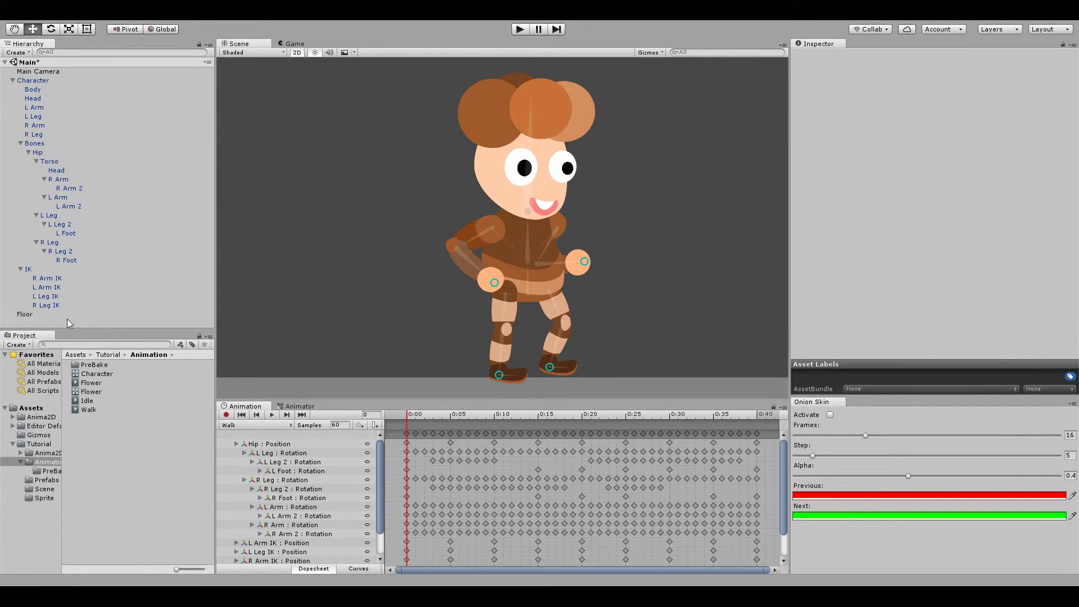
Turn off Orient Child on both the L Leg IK and R Leg IK controls
click(48, 298)
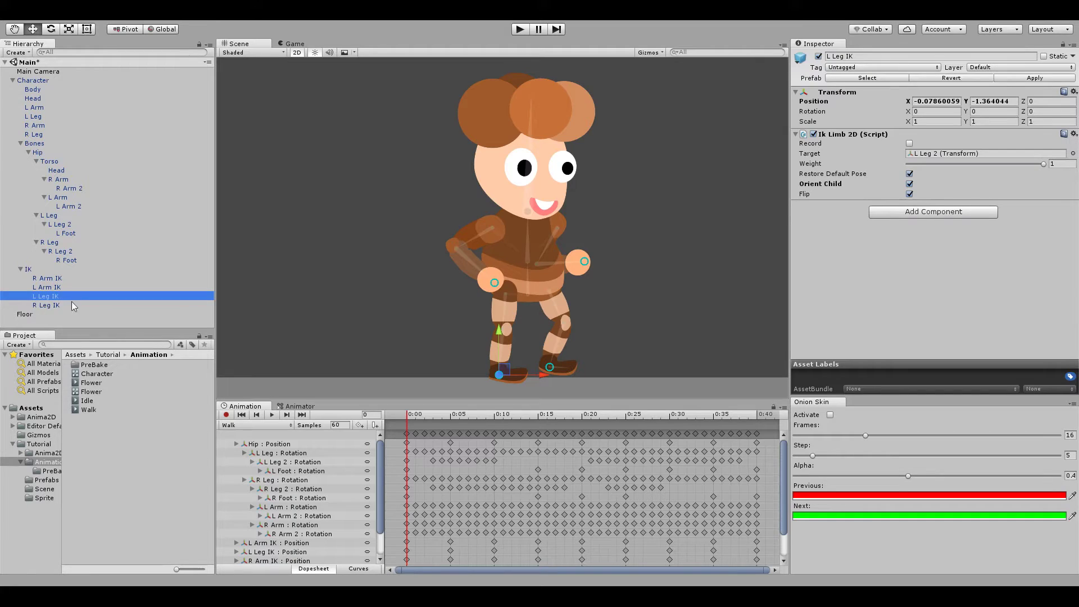
ctrl+click(44, 307)
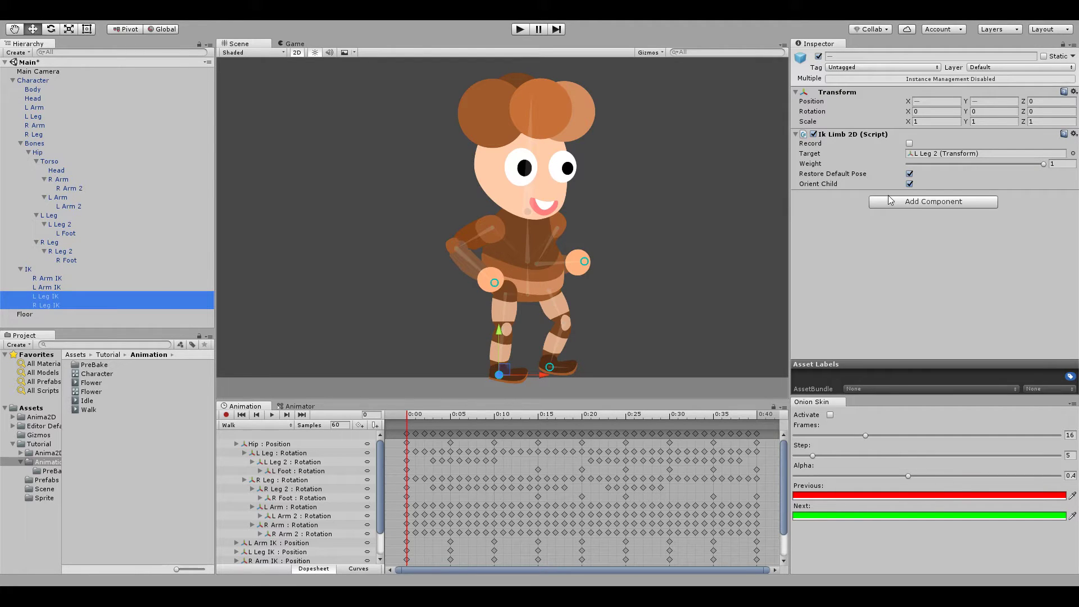
click(909, 184)
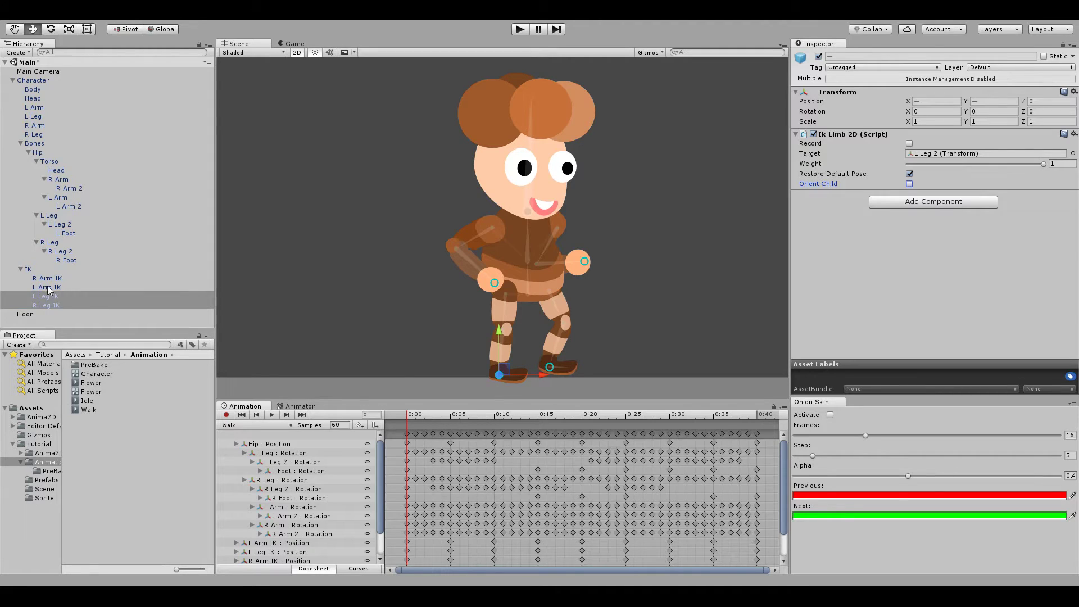
Try rotating the left foot bone directly in the scene, then undo the test rotation
click(55, 297)
click(510, 369)
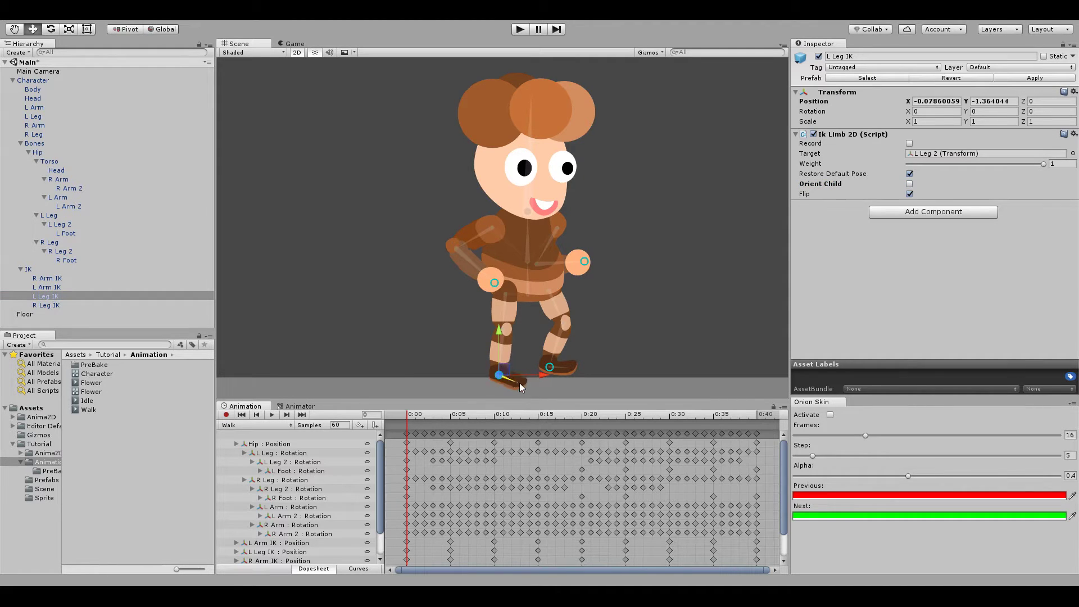
click(518, 378)
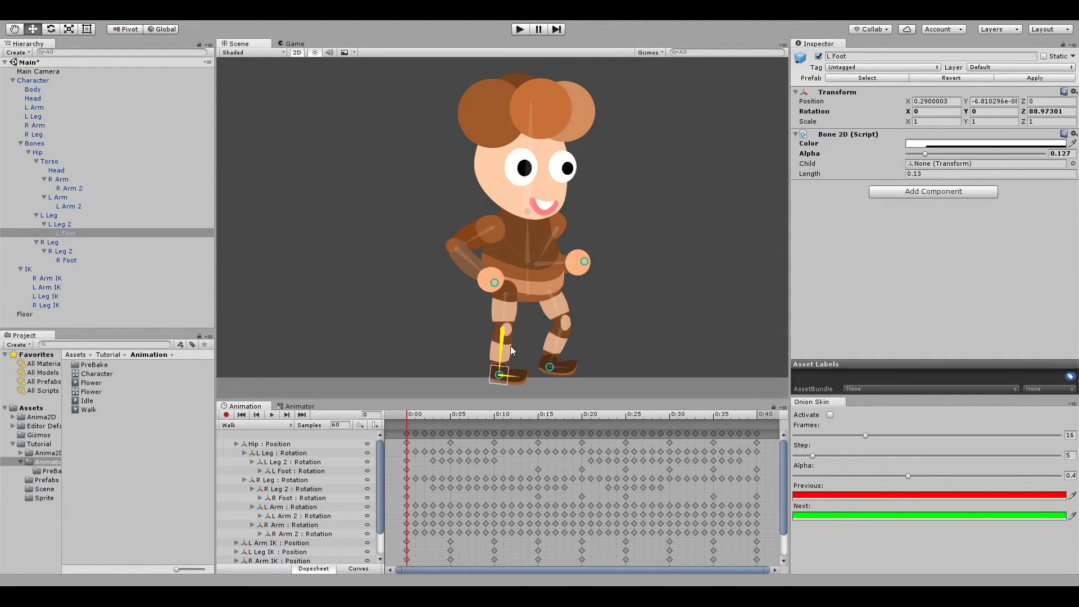
click(508, 347)
click(523, 382)
key(ctrl+z)
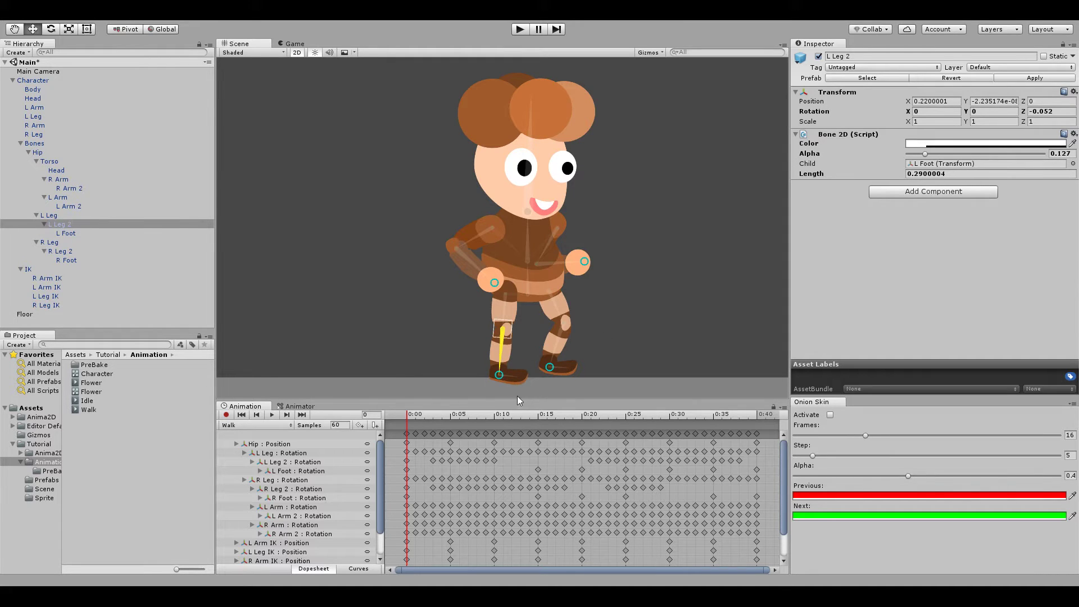
Play and scrub the Walk clip to check how the feet move without foot IK
click(389, 416)
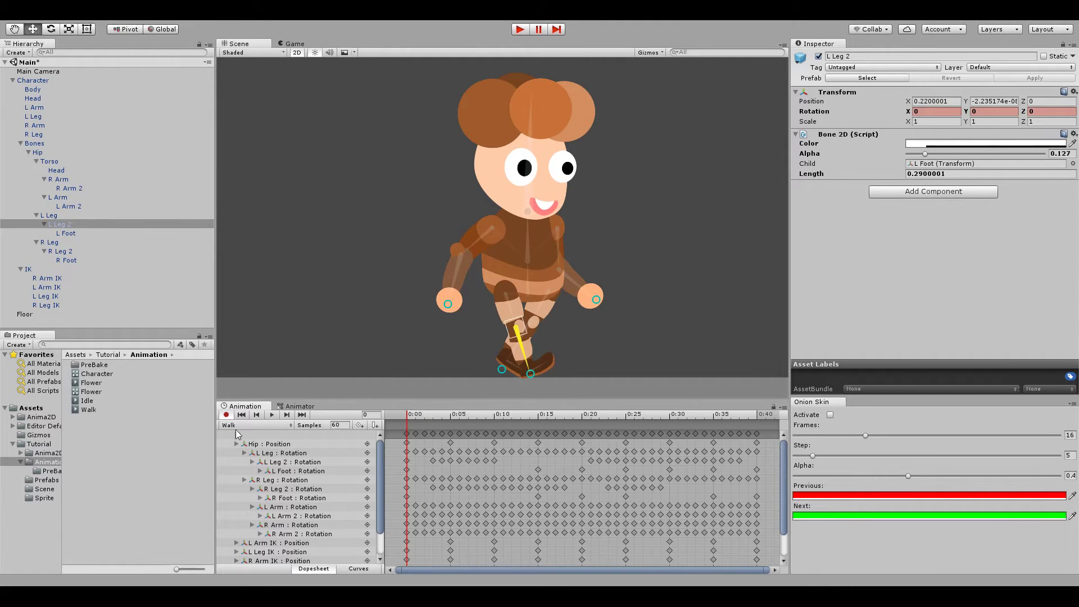
click(275, 417)
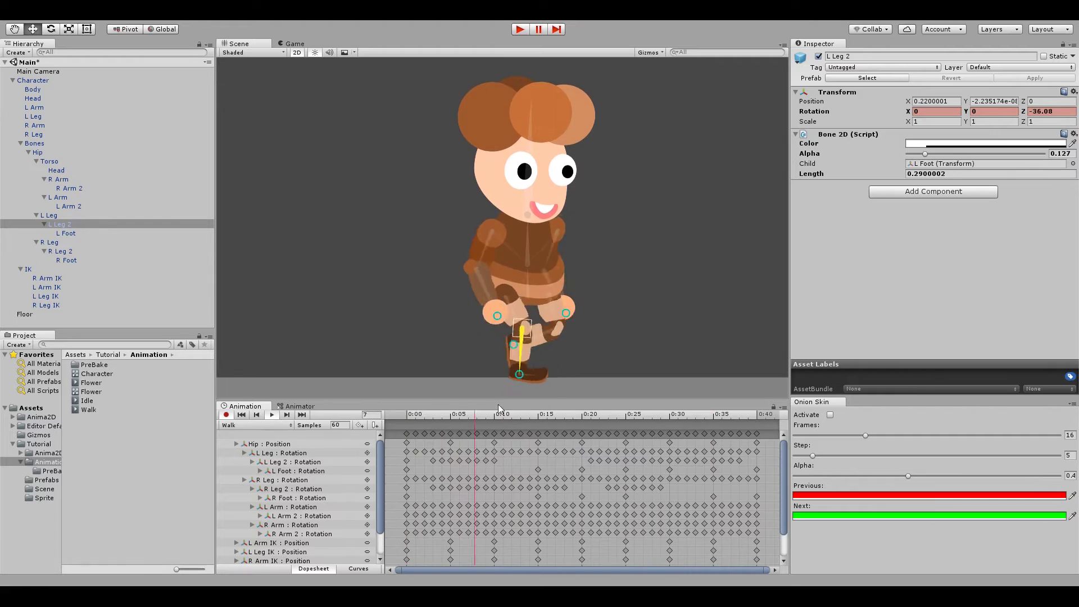
click(271, 415)
drag(429, 418, 340, 424)
click(226, 414)
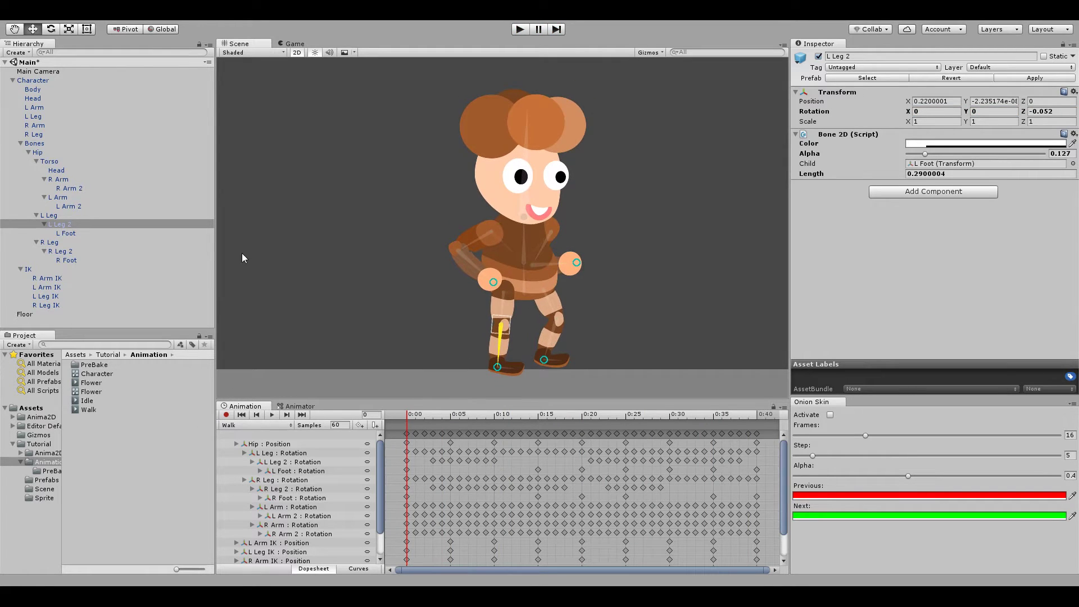
Save the scene and create a new animation clip named Run for the character
click(411, 419)
drag(411, 423, 331, 437)
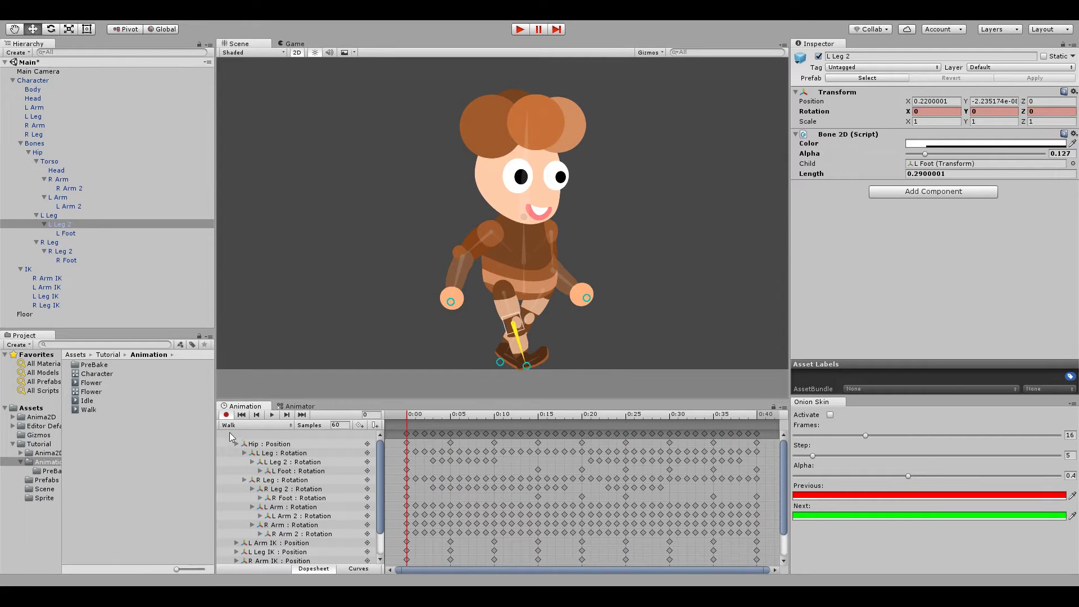
drag(406, 415, 695, 425)
key(ctrl+s)
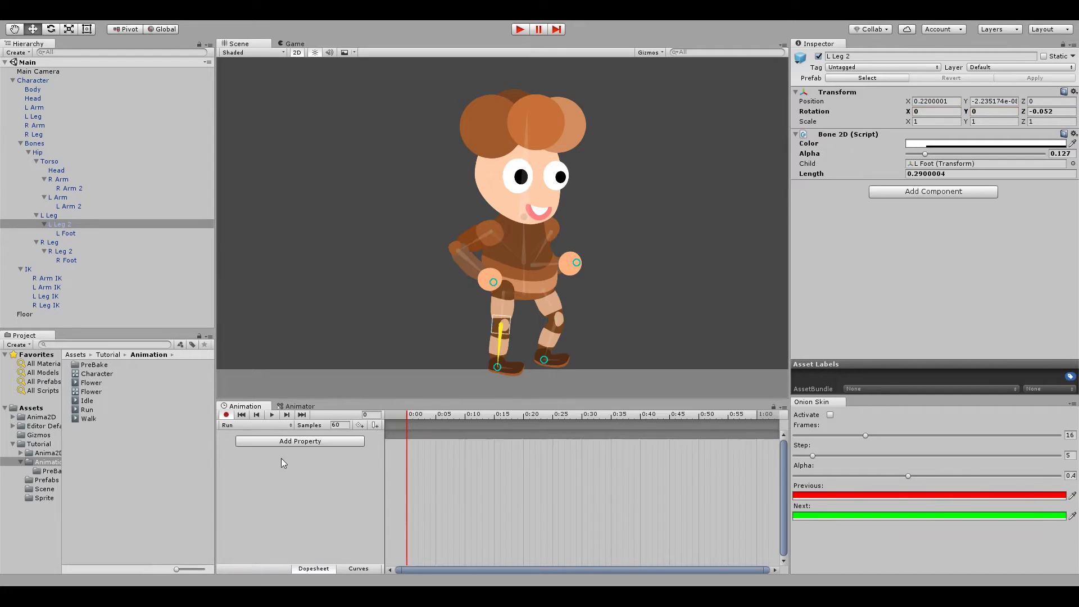
At frame 0 of Run, move L Leg IK to about X 0.132, Y -1.341 and R Leg IK to about X -0.105, Y -0.988
click(46, 287)
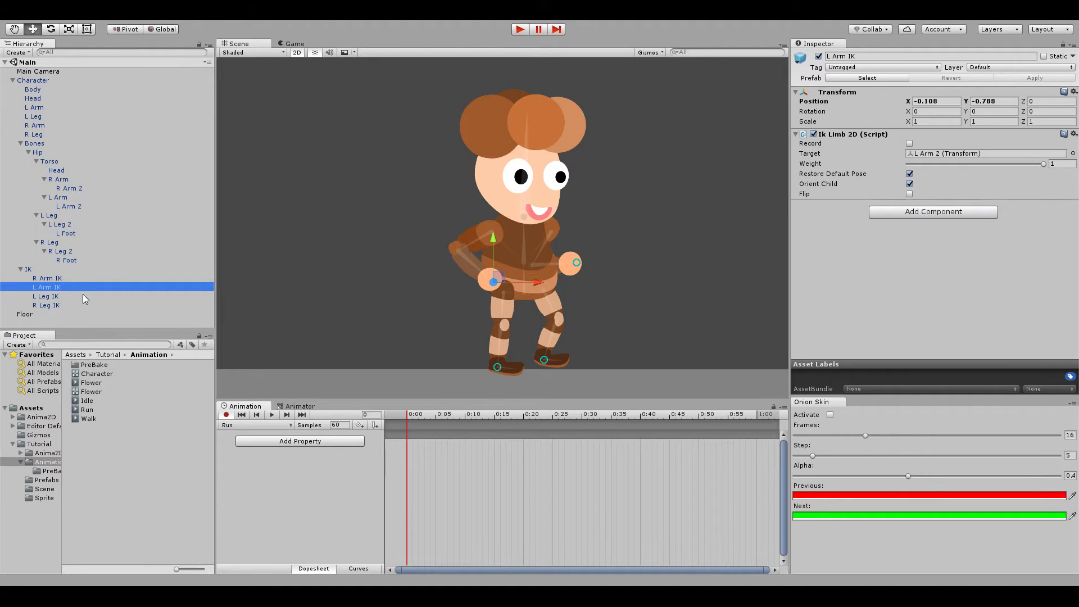
click(49, 298)
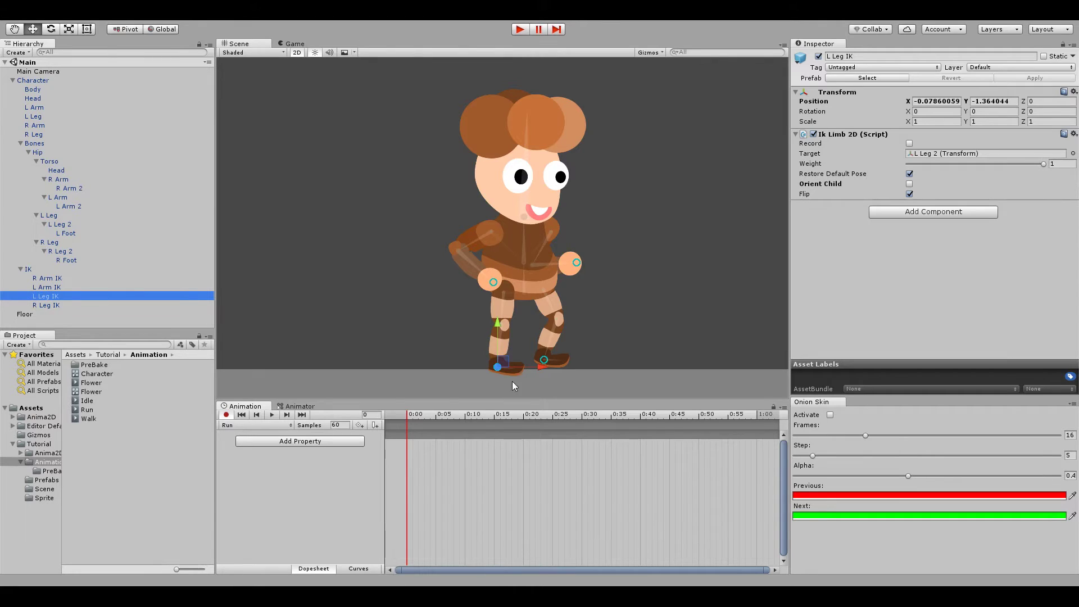
drag(504, 368, 532, 357)
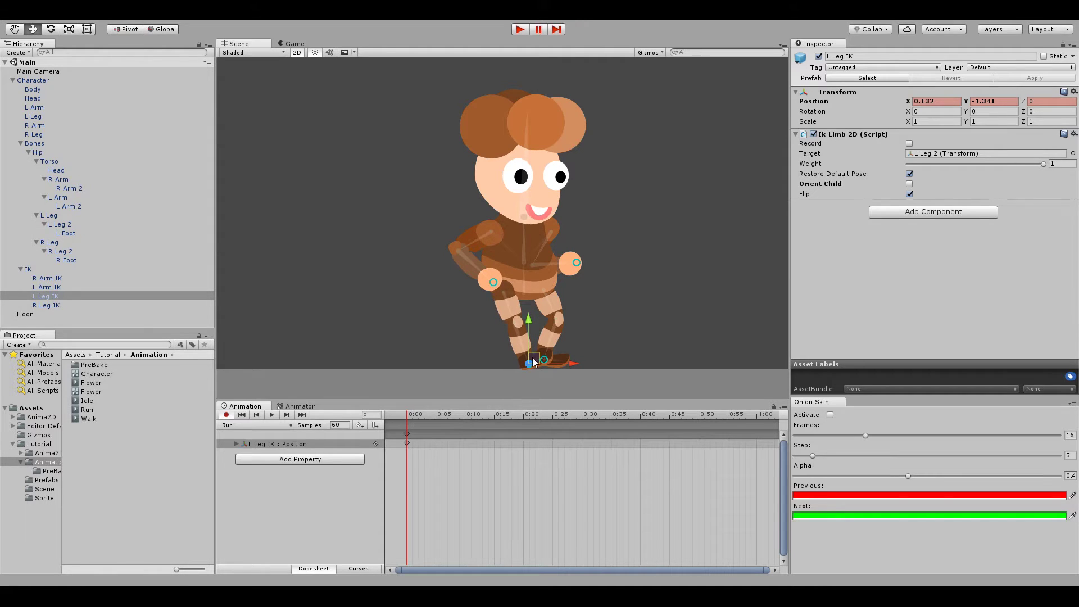
click(46, 305)
drag(549, 360, 486, 329)
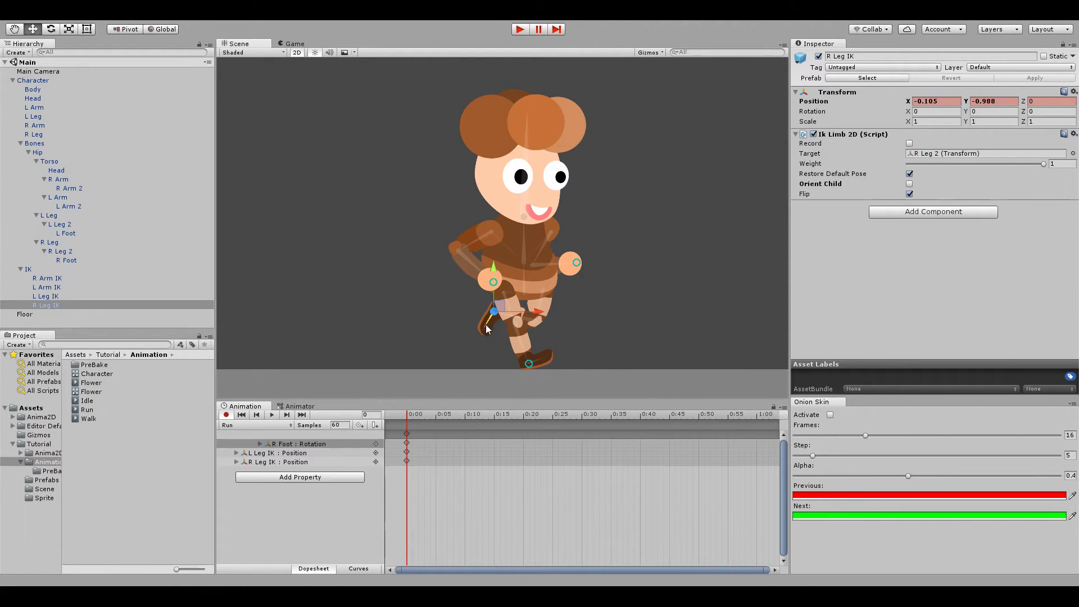
Rotate the R Foot bone to about 67° and the L Foot bone to about 75° on Z at frame 0
click(485, 322)
drag(542, 358, 544, 362)
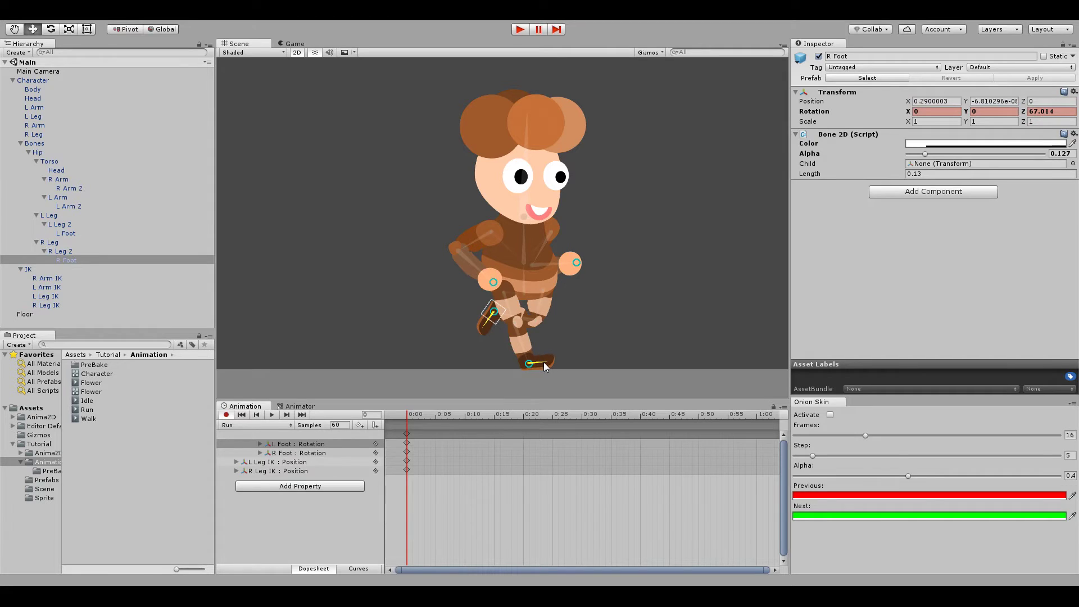
click(543, 362)
mouse_move(410, 416)
mouse_down()
mouse_move(441, 414)
mouse_move(405, 415)
mouse_up()
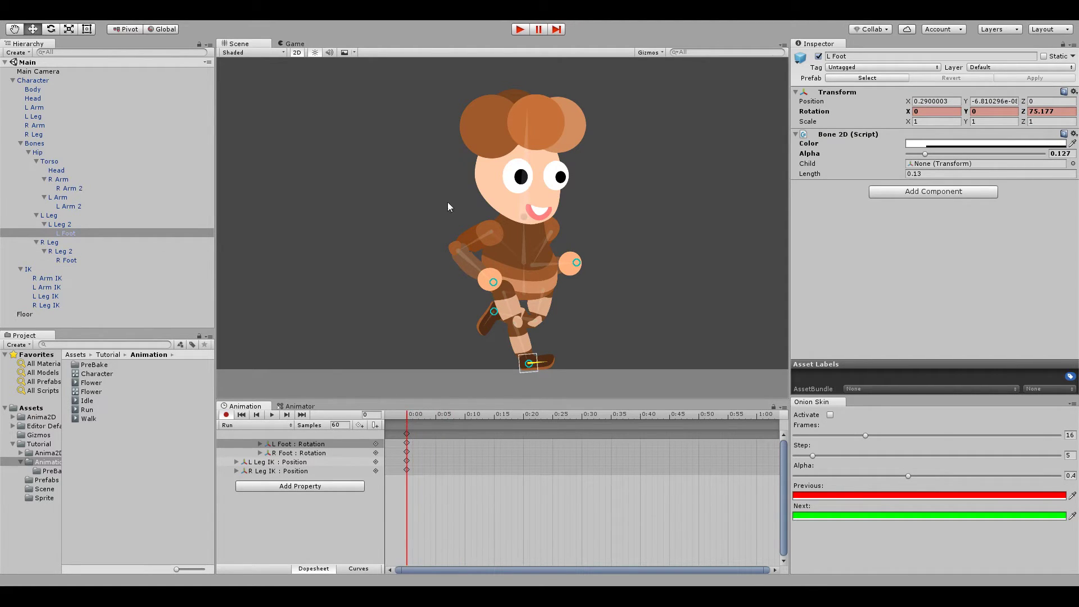
At frame 0, move L Arm IK to about X -0.549, Y -0.711 and R Arm IK to about X 0.576, Y -0.65
click(59, 287)
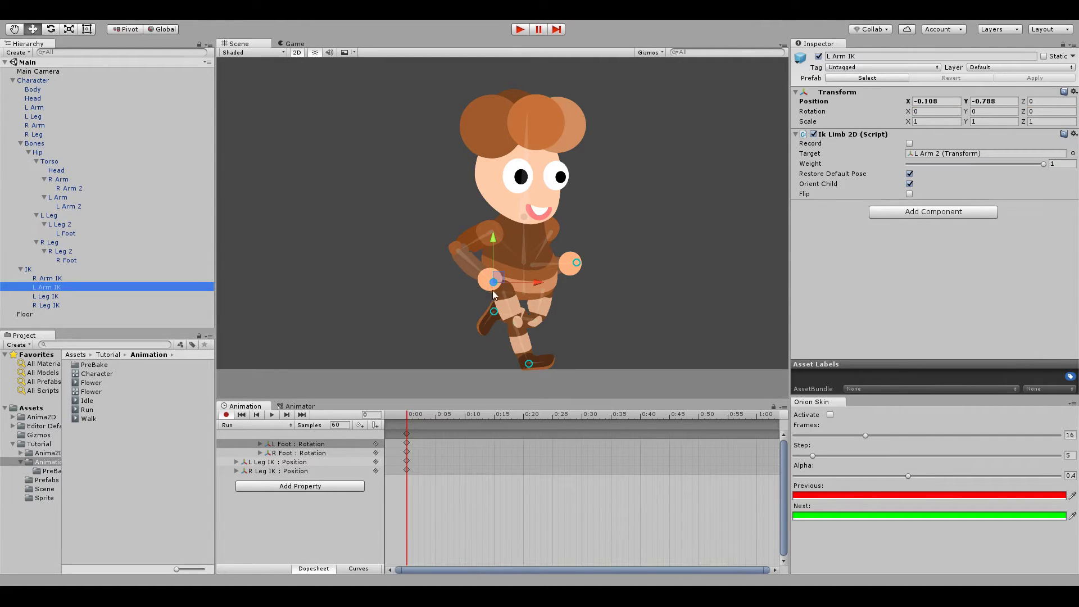
drag(491, 298, 432, 266)
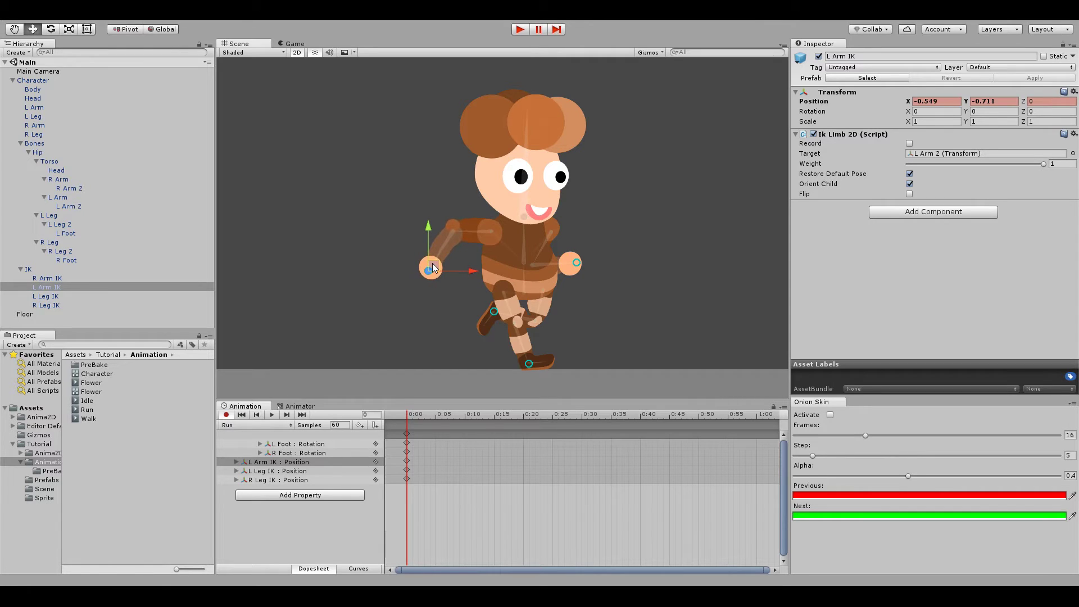
click(47, 279)
drag(582, 254, 600, 255)
Key the Hip bone at frame 5 of the Run clip with its Y position set to -0.9
drag(407, 413, 435, 419)
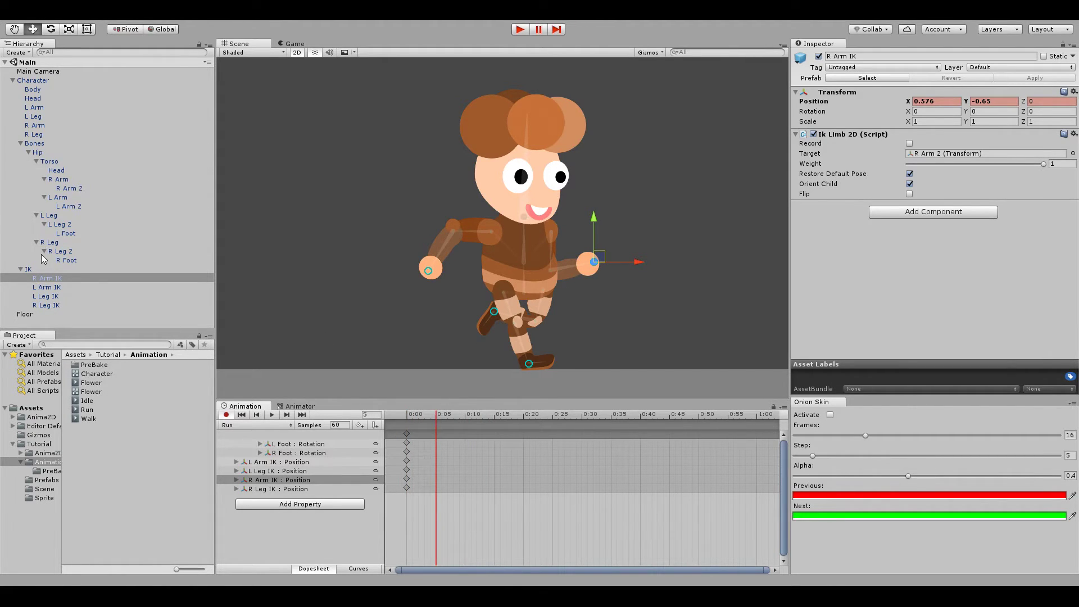
click(38, 153)
click(995, 102)
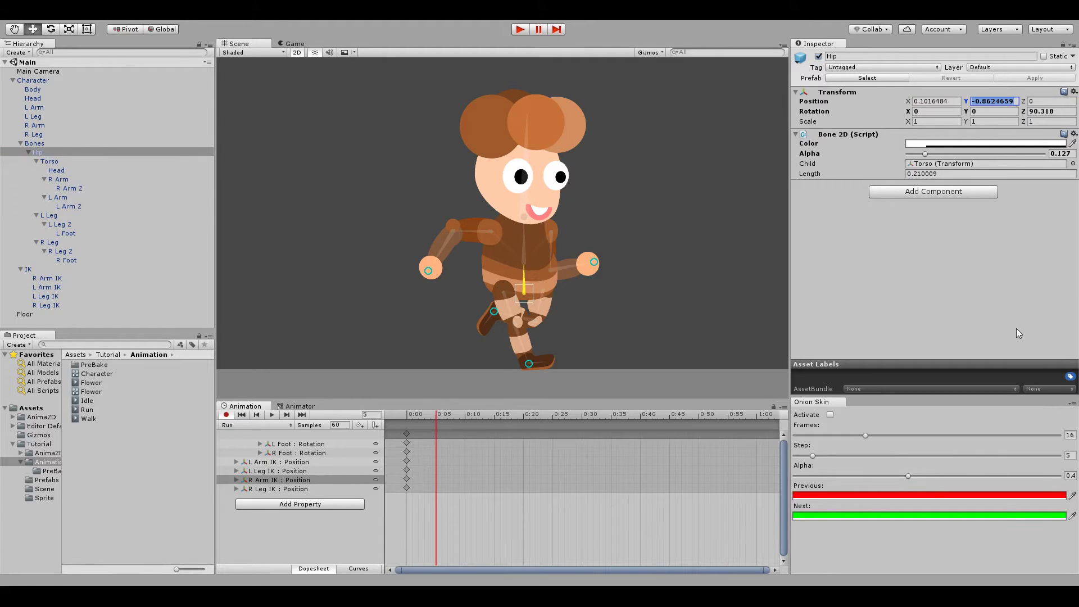
text(-0.9)
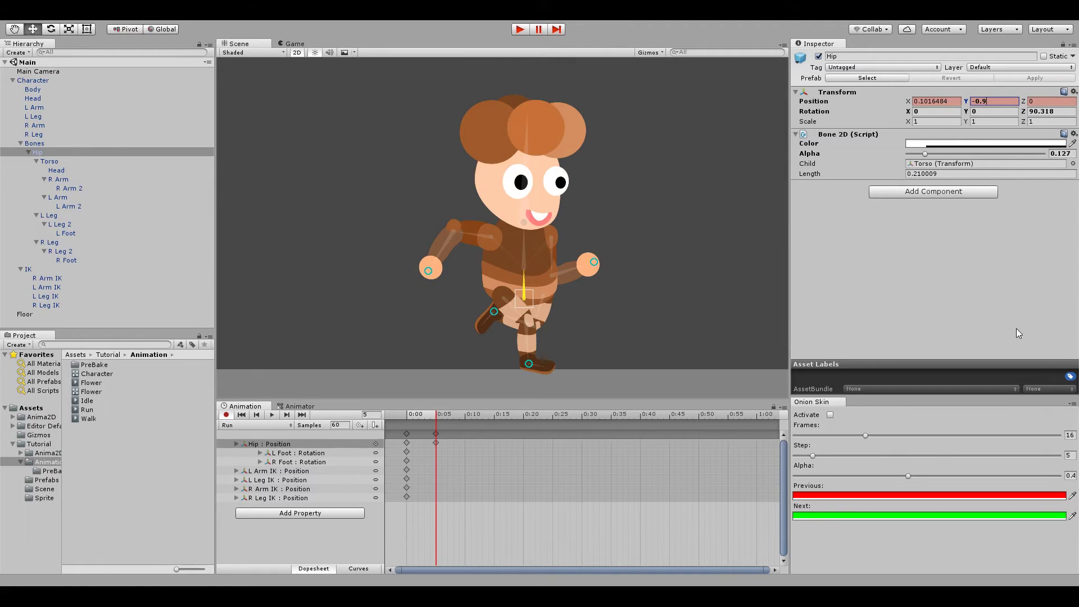
At frame 5 of Run, move L Leg IK to about X 0.121, Y -1.344 and rotate the L Foot bone to about 93° on Z
key(Return)
mouse_move(414, 417)
mouse_down()
mouse_move(399, 411)
mouse_move(438, 417)
mouse_move(397, 417)
mouse_move(435, 419)
mouse_up()
click(44, 296)
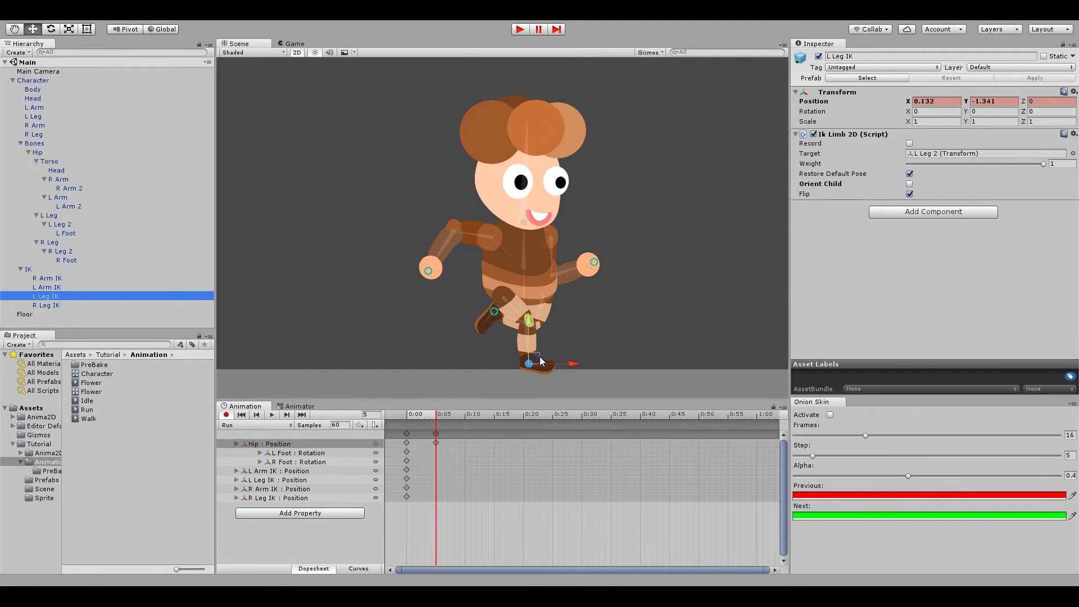
drag(540, 357, 535, 353)
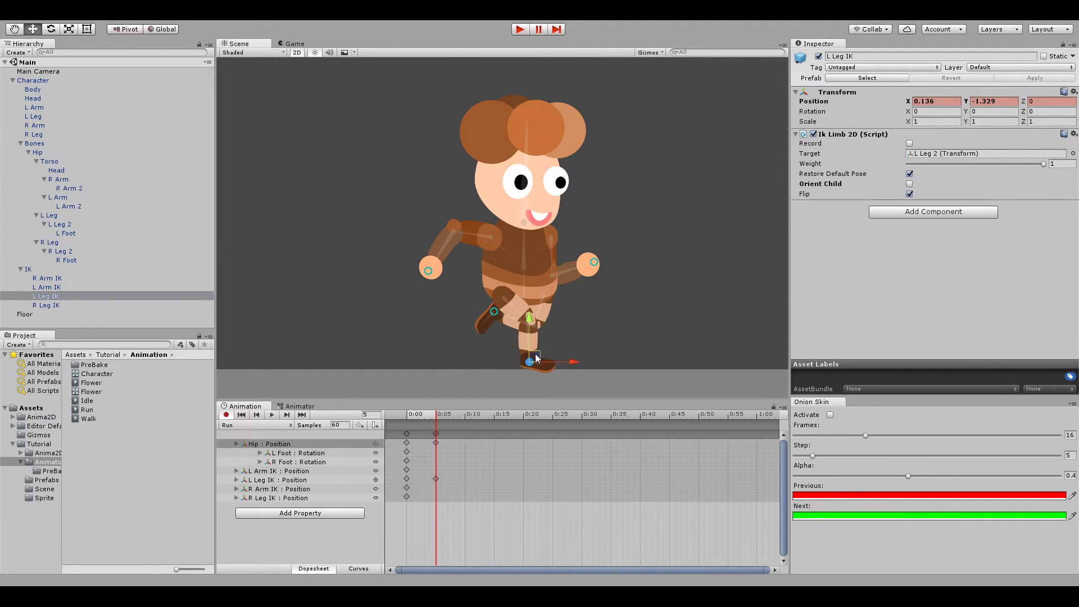
click(548, 360)
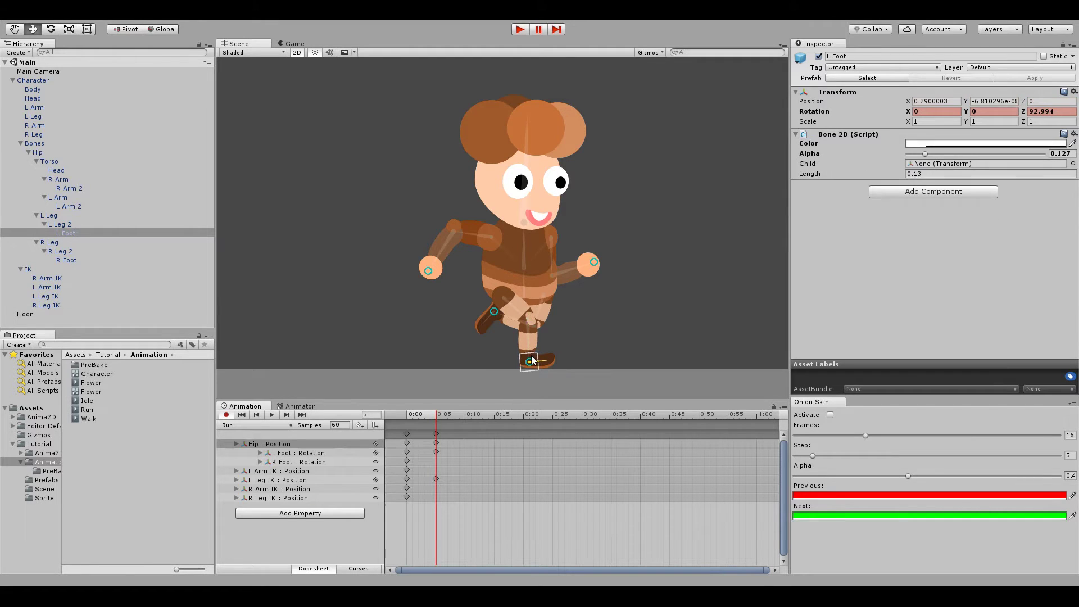
click(43, 295)
drag(533, 358, 529, 362)
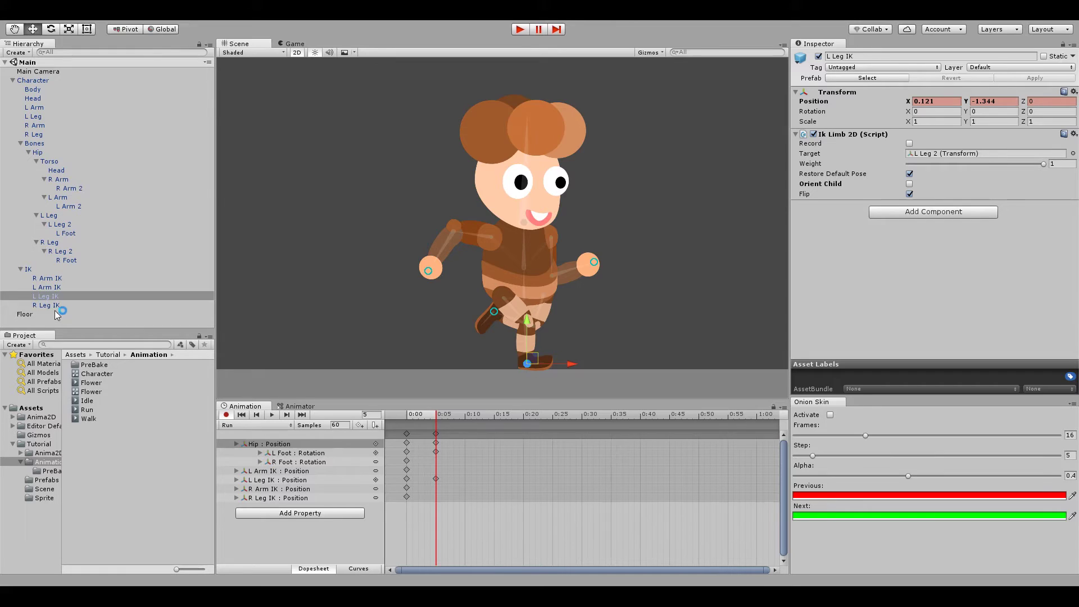
At frame 5, move R Leg IK to about X -0.09, Y -1.111 and rotate the R Foot bone to about 37° on Z
click(55, 307)
mouse_move(488, 318)
mouse_down()
mouse_move(500, 311)
mouse_move(503, 329)
mouse_up()
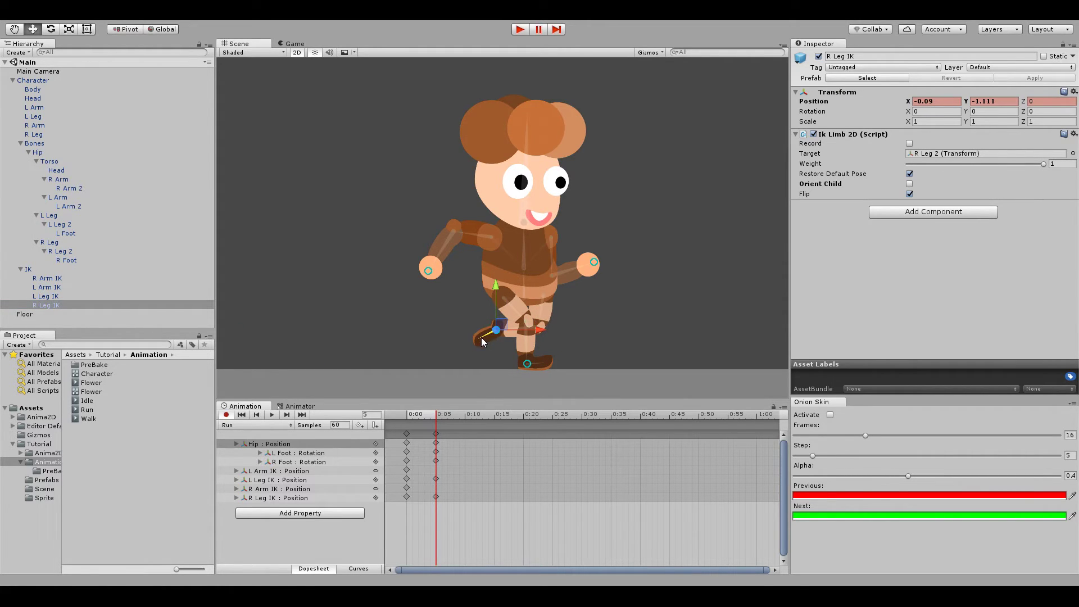
click(486, 338)
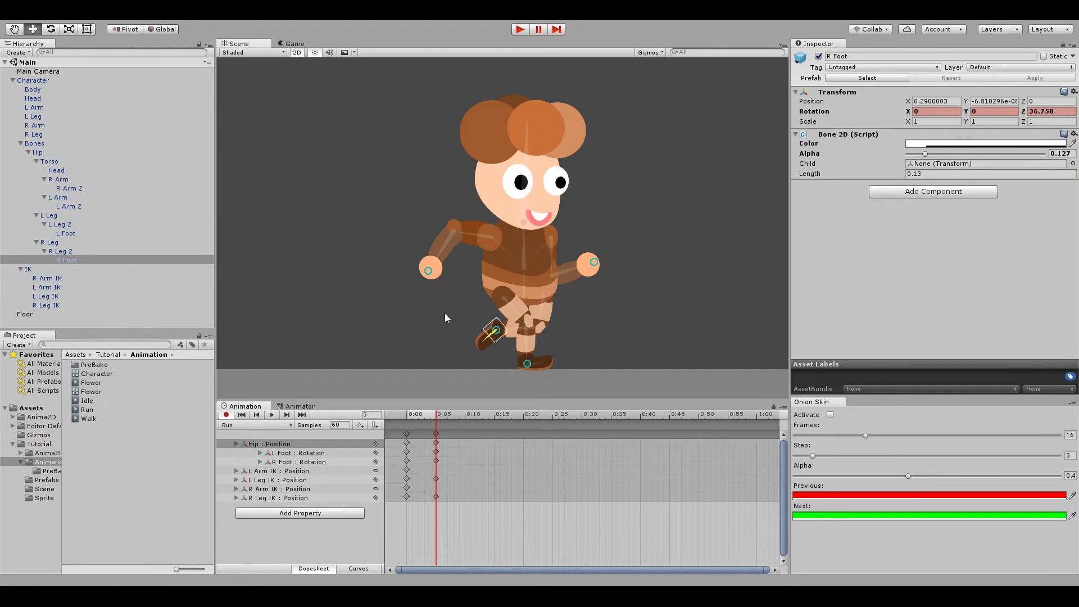
At frame 5, lower L Arm IK to about X -0.472, Y -0.876 and R Arm IK to about X 0.576, Y -0.815
click(48, 288)
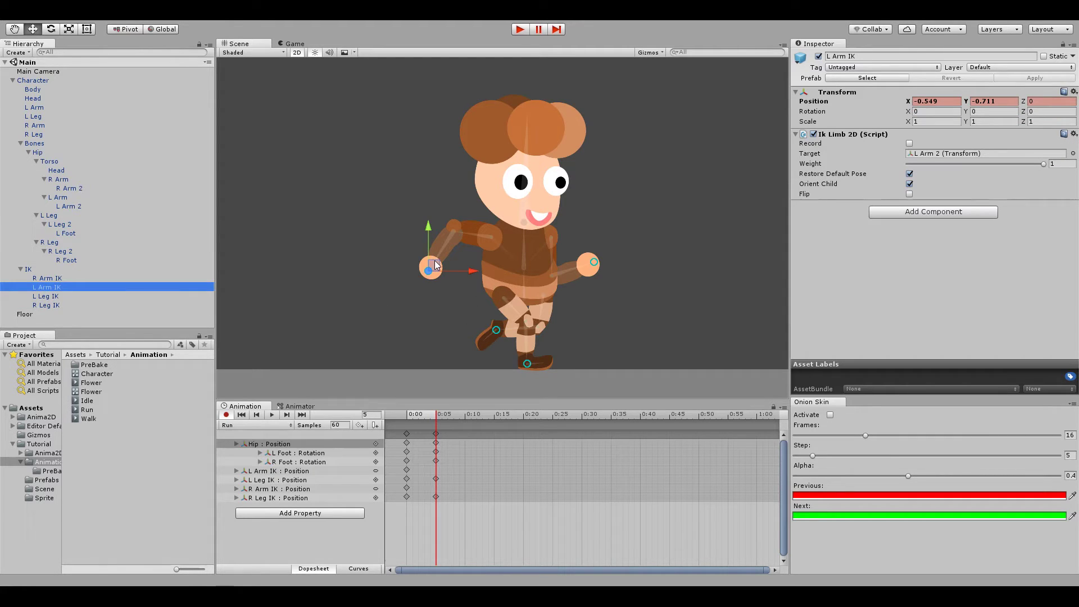
drag(435, 265, 444, 286)
click(46, 279)
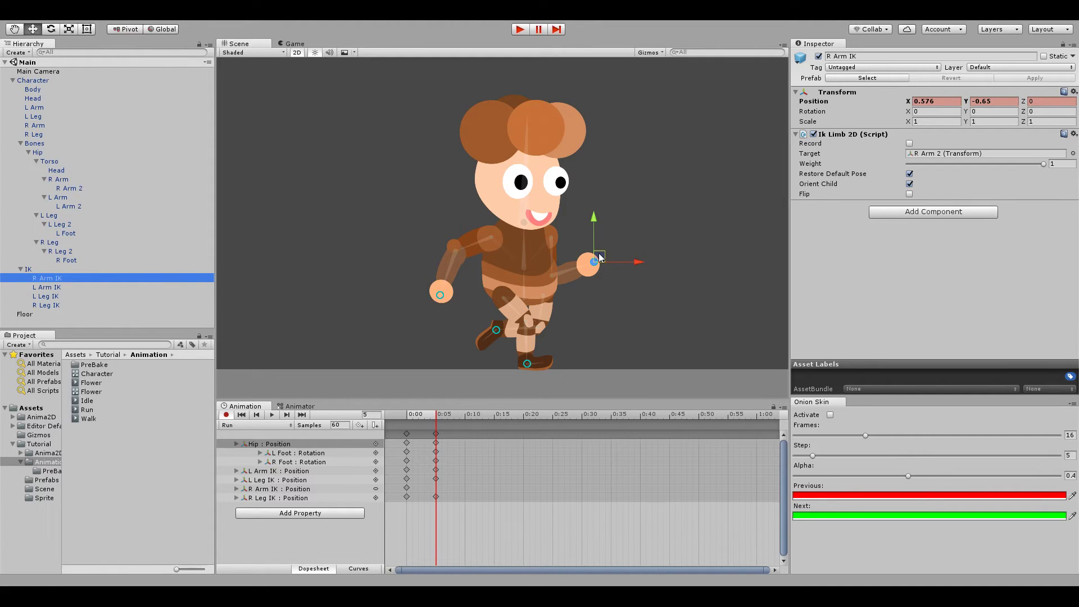
drag(599, 253, 599, 278)
Activate onion skinning and compare the character's poses at frames 0 and 5
mouse_move(429, 417)
mouse_down()
mouse_move(378, 421)
mouse_move(437, 414)
mouse_up()
click(830, 415)
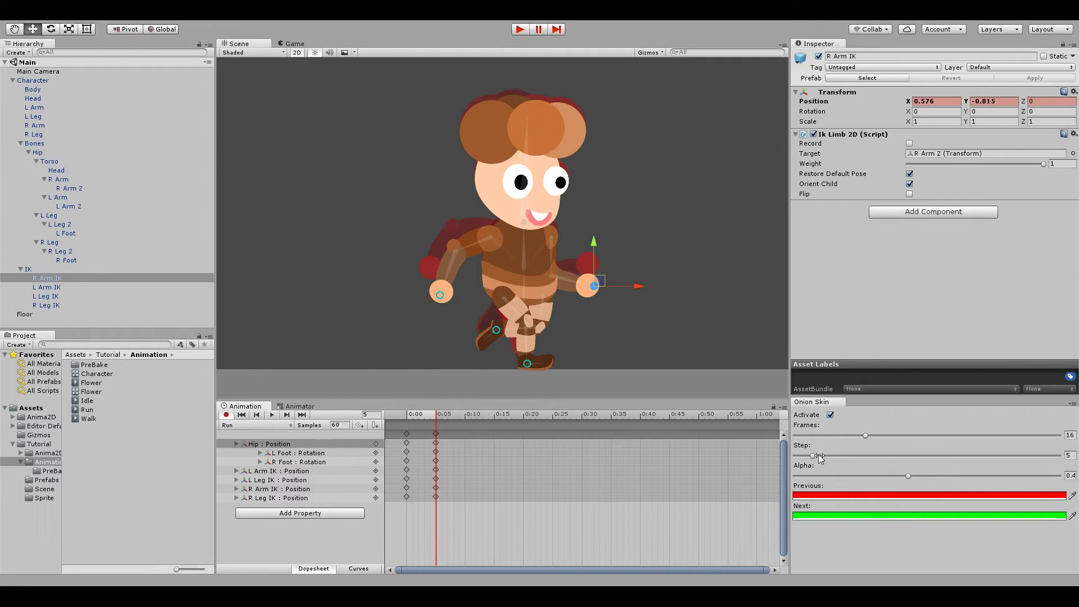
mouse_move(416, 426)
mouse_down()
mouse_move(431, 414)
mouse_move(399, 414)
mouse_up()
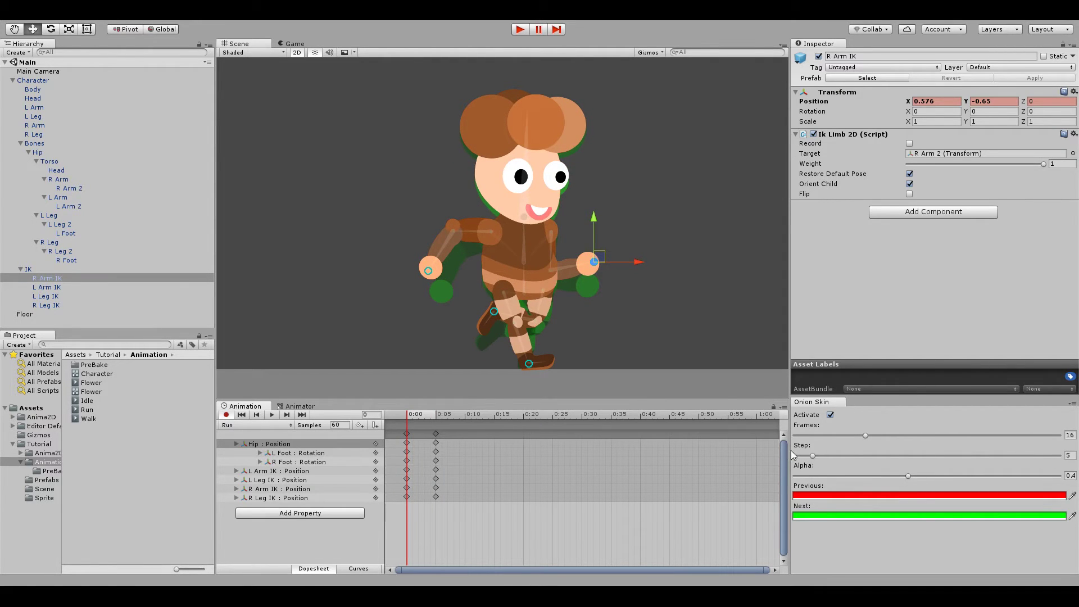
click(437, 418)
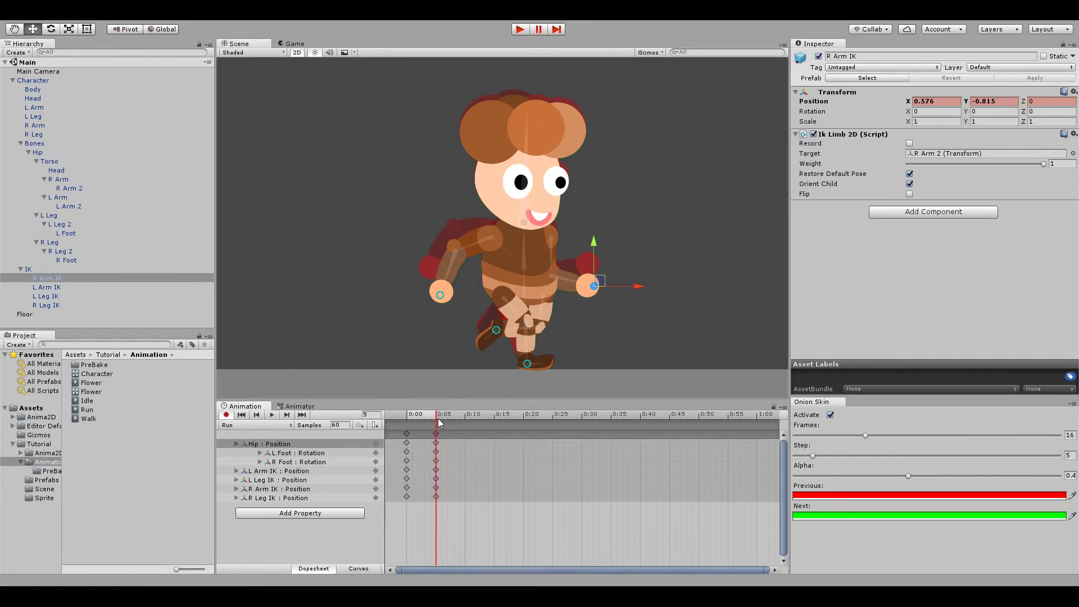
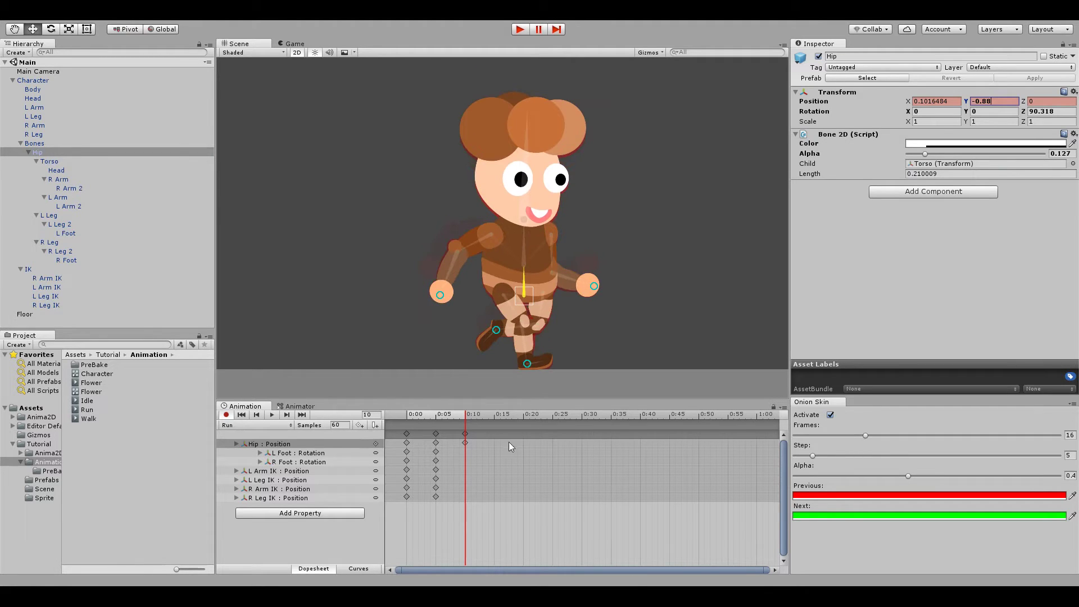
At frame 10, move L Arm IK to about X -0.238, Y -1.014 and R Arm IK to about X 0.381, Y -0.999
mouse_move(464, 418)
mouse_down()
mouse_move(390, 414)
mouse_move(463, 403)
mouse_up()
click(192, 287)
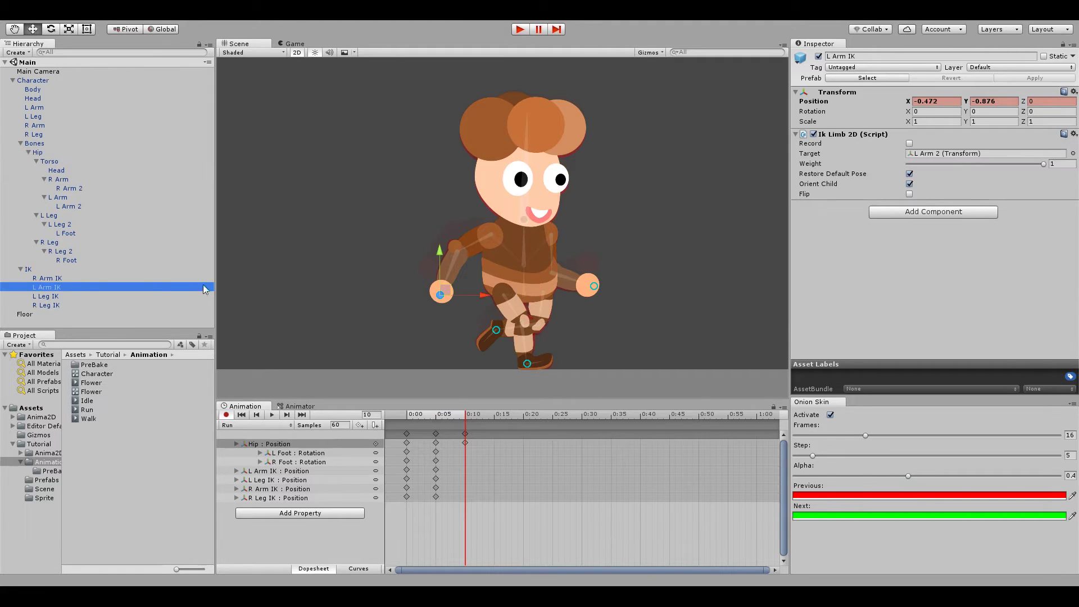
drag(441, 293, 478, 315)
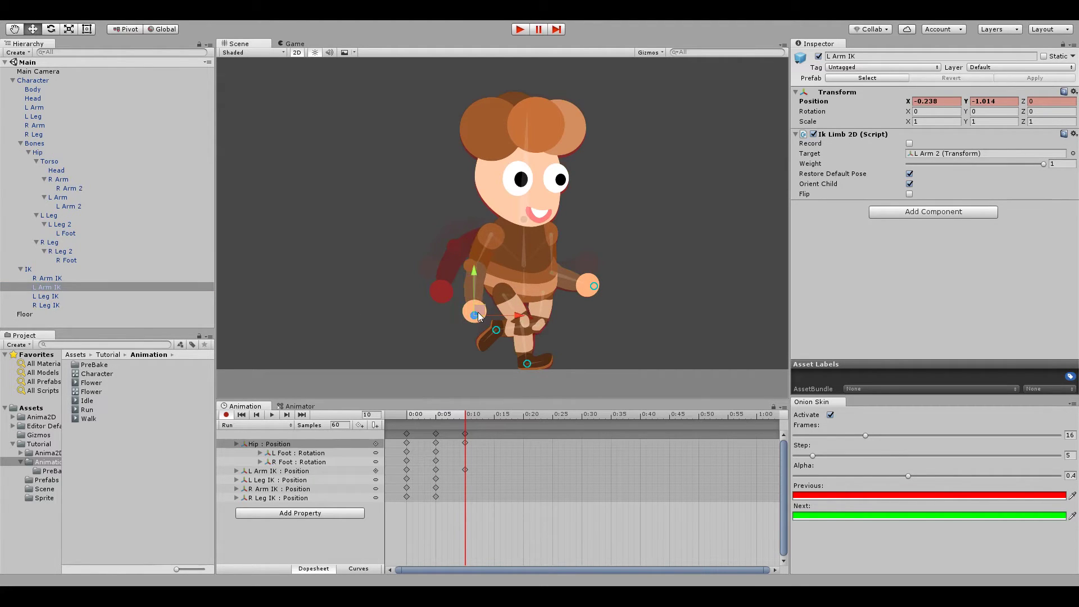
click(48, 278)
drag(595, 285, 573, 313)
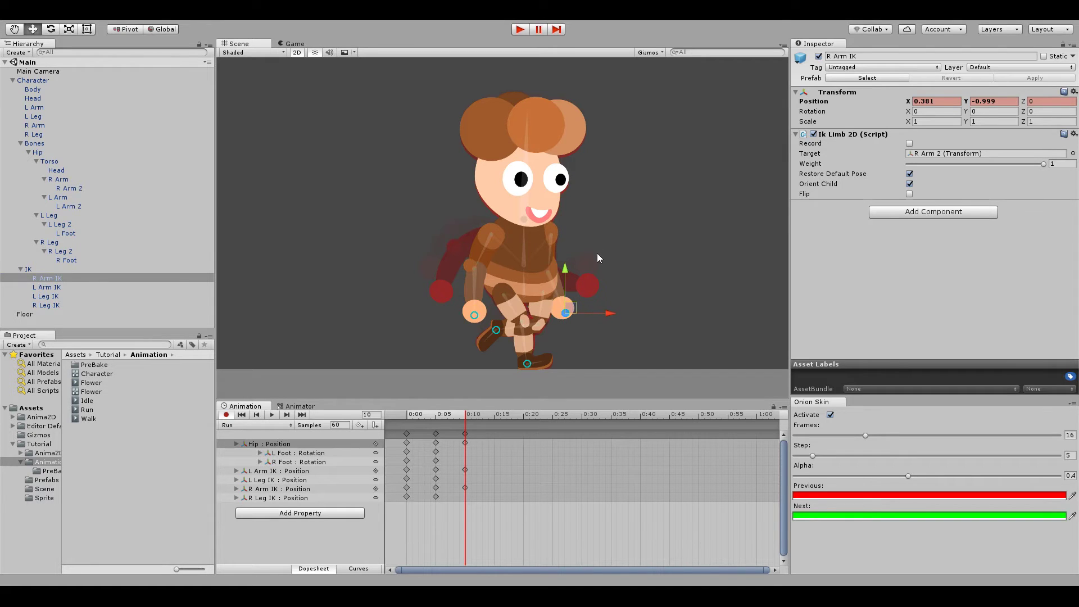
Back at frame 5, adjust L Arm IK to about X -0.426, Y -0.899 and R Arm IK to about X 0.534, Y -0.838
drag(447, 416, 436, 417)
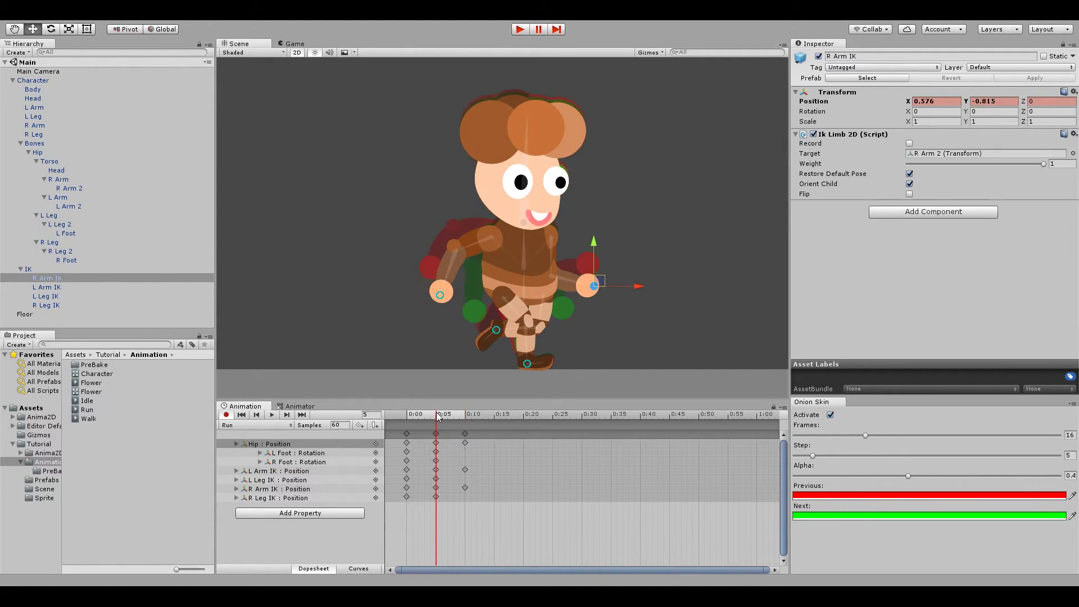
click(181, 287)
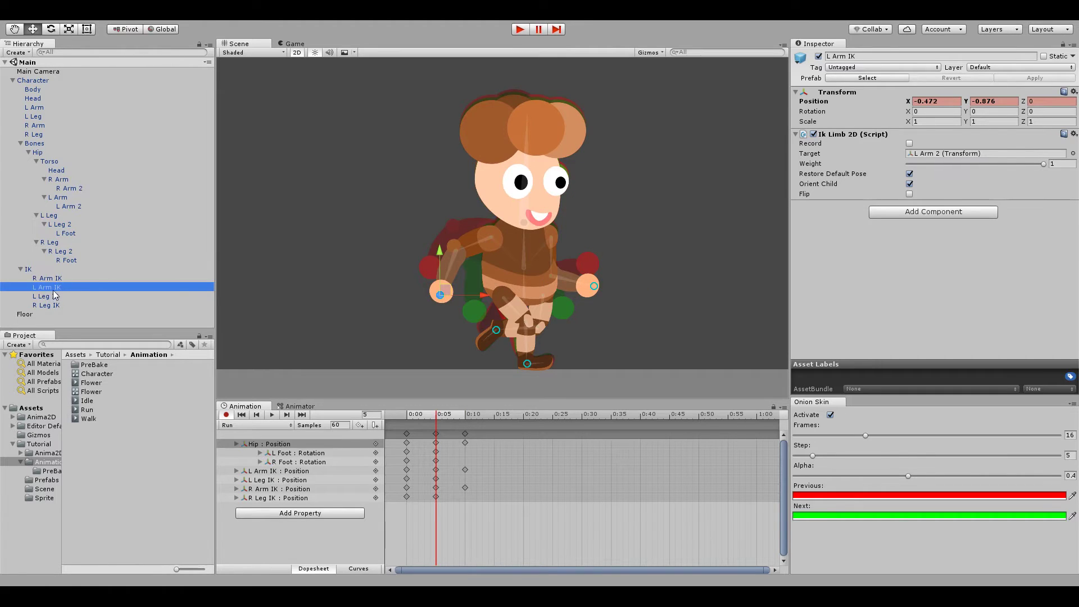
drag(448, 287, 455, 291)
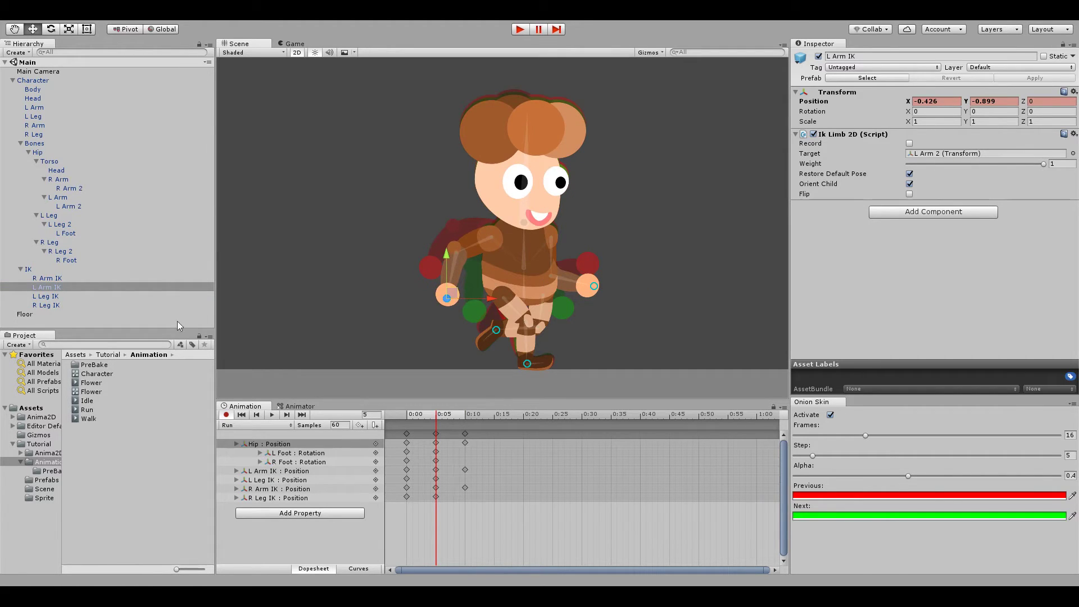
click(49, 279)
drag(600, 284, 596, 287)
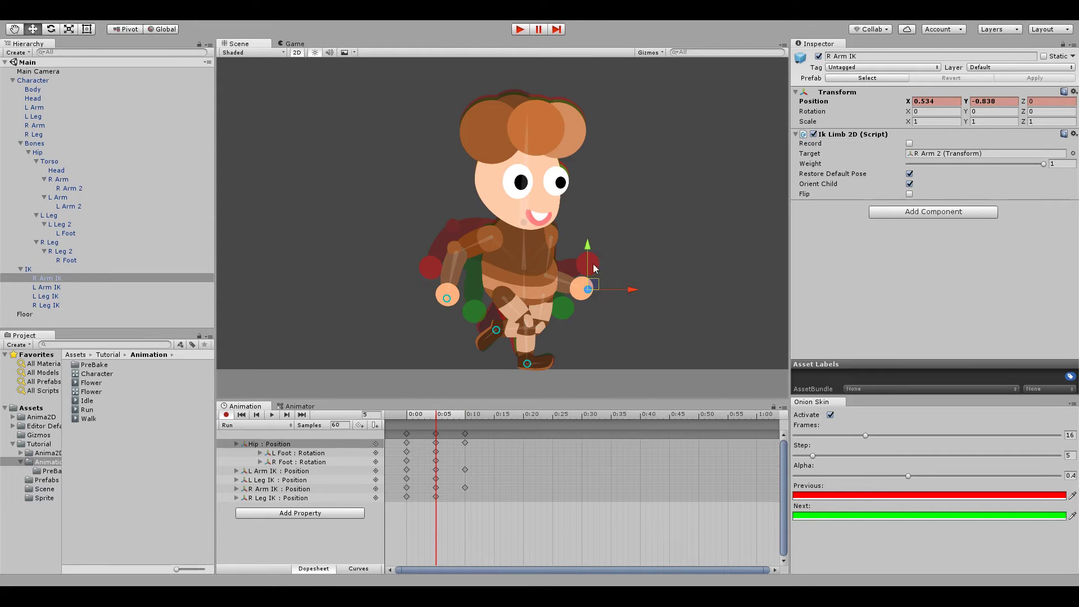
At frame 10, move L Leg IK to about X -0.059, Y -1.367 and rotate the L Foot bone to about 114° on Z
mouse_move(436, 414)
mouse_down()
mouse_move(395, 414)
mouse_move(485, 412)
mouse_move(392, 413)
mouse_move(450, 414)
mouse_move(402, 413)
mouse_move(437, 418)
mouse_up()
drag(420, 423, 475, 414)
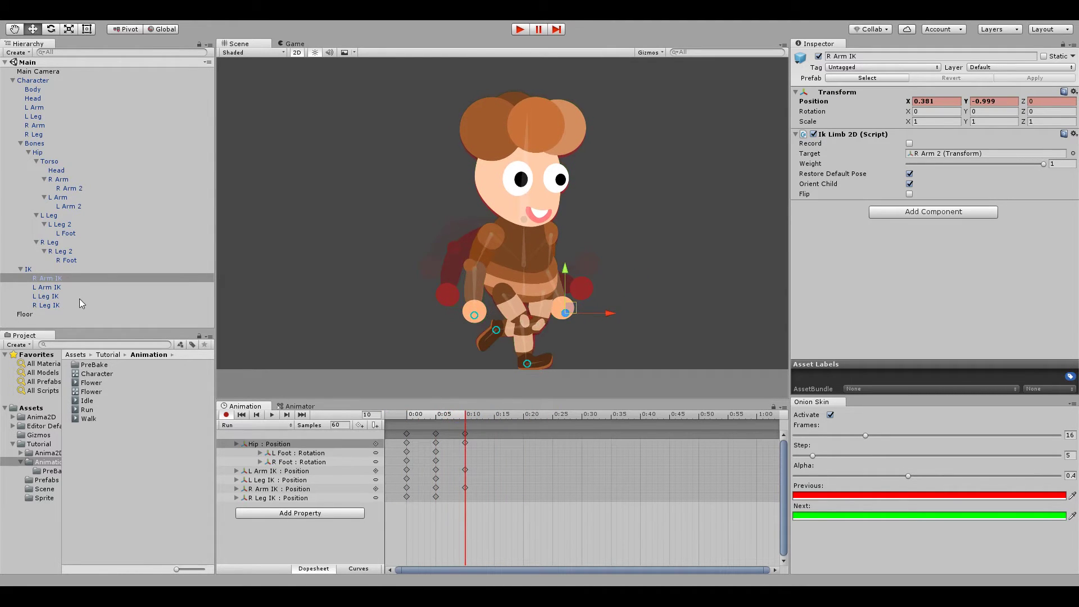
click(51, 296)
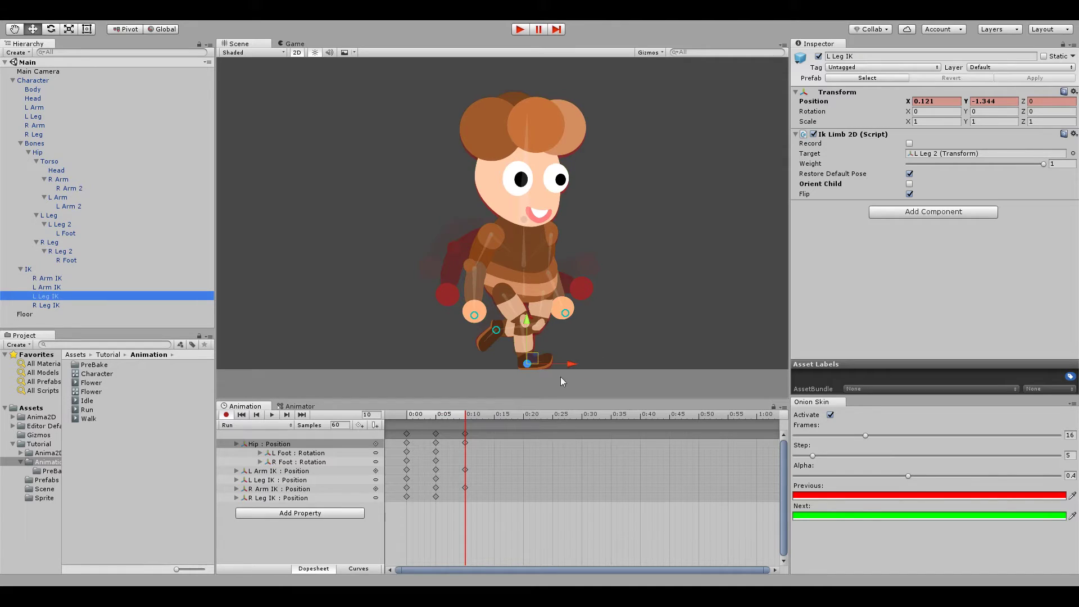
drag(536, 362, 509, 360)
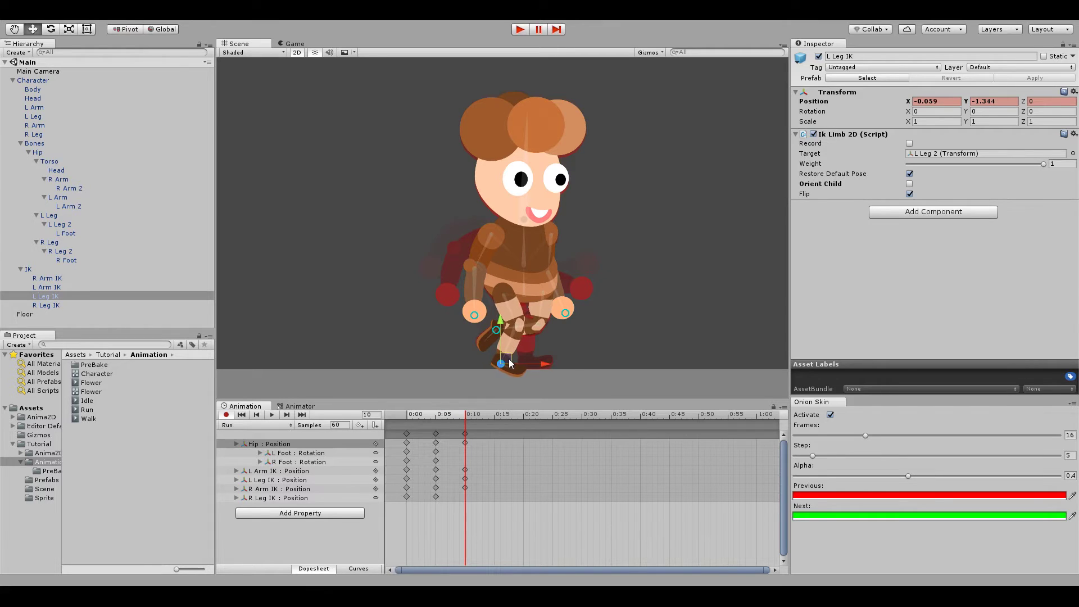
click(515, 364)
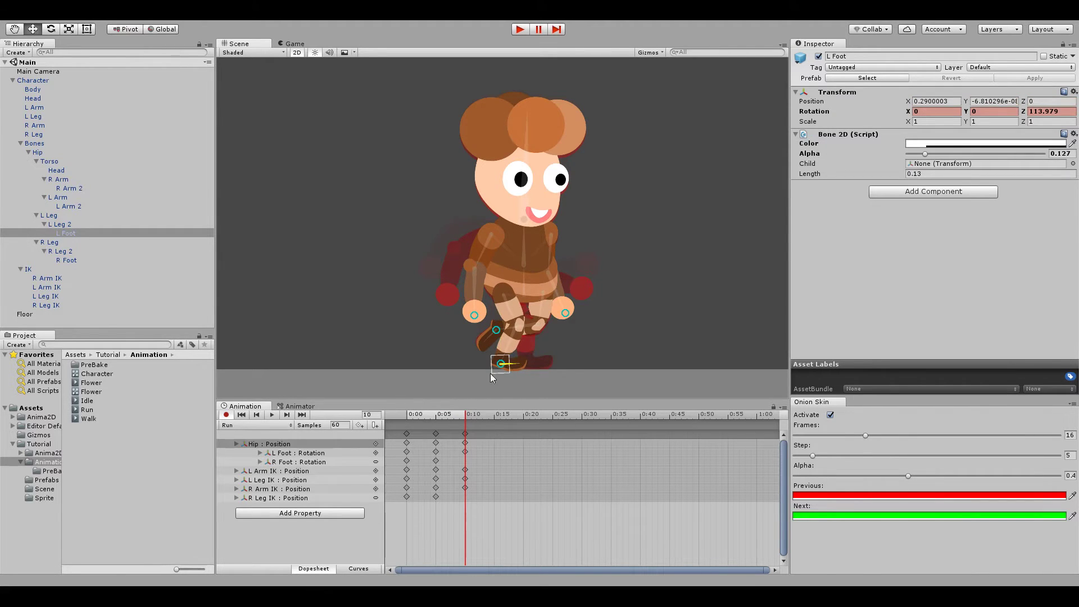
click(48, 287)
click(48, 296)
drag(504, 357, 508, 363)
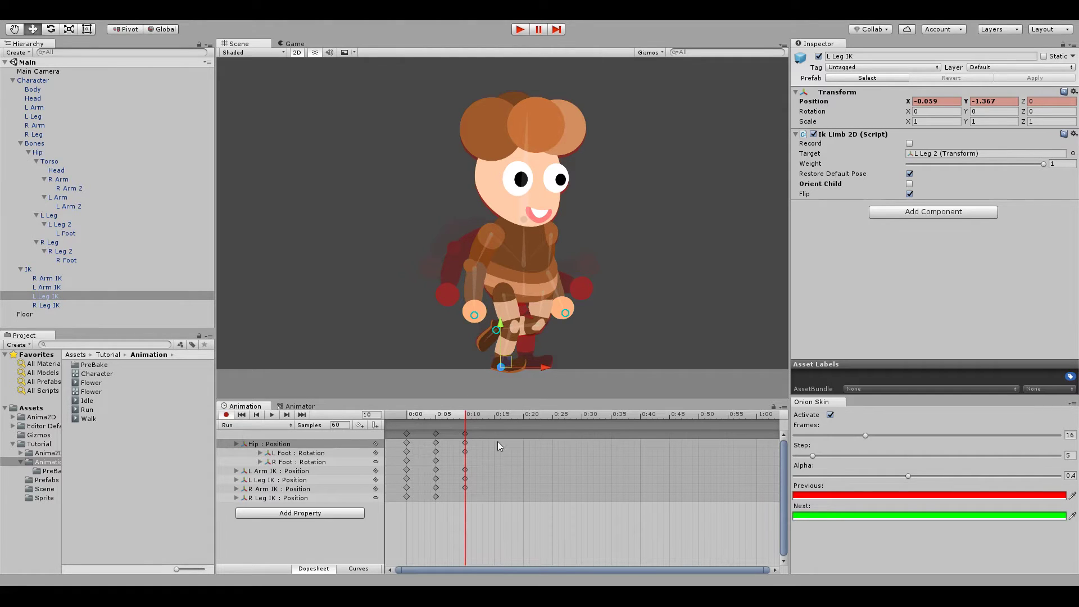
At frame 10, move R Leg IK forward to about X 0.071, Y -1.119
mouse_move(459, 419)
mouse_down()
mouse_move(393, 414)
mouse_move(464, 419)
mouse_up()
click(48, 306)
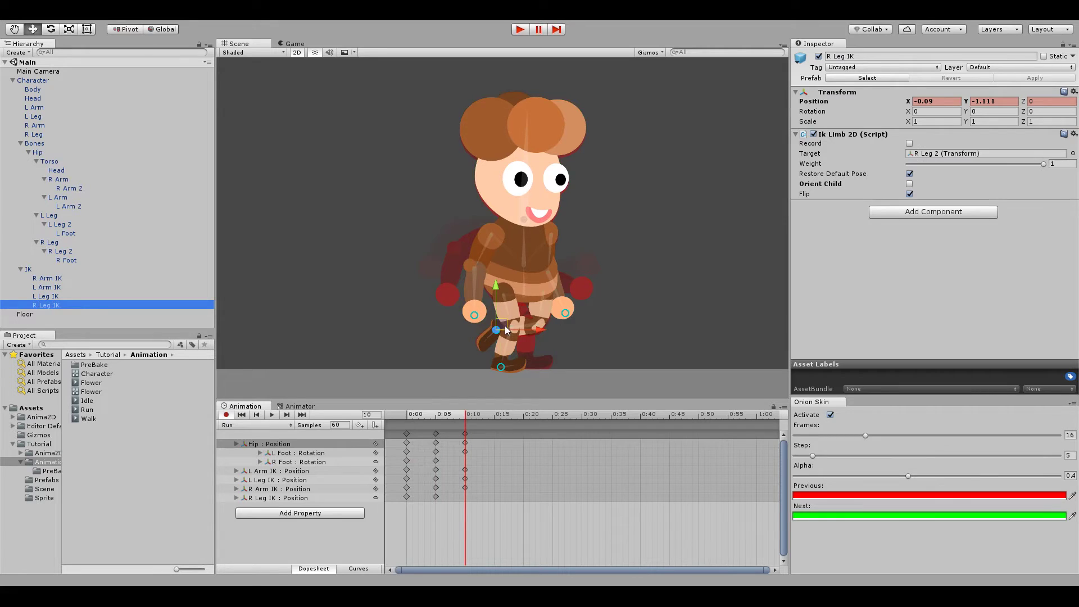
drag(505, 325, 527, 326)
Adjust R Leg IK at frame 5 to about X 0.014, Y -1.103 and rotate the R Foot bone at frame 10 to about 54° on Z
drag(467, 418, 436, 420)
drag(501, 328, 516, 325)
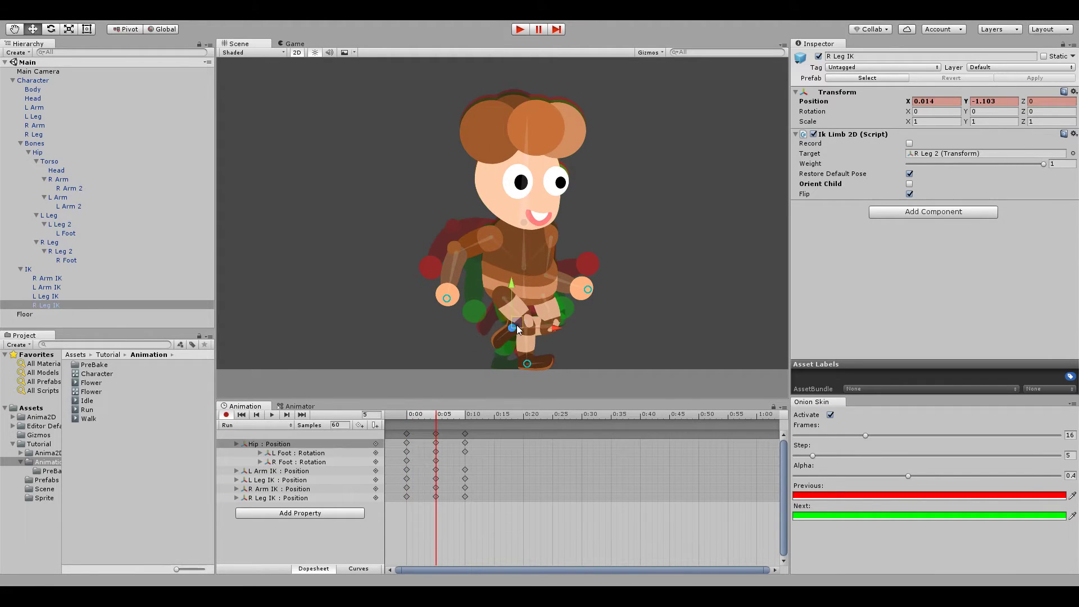
drag(437, 417, 466, 415)
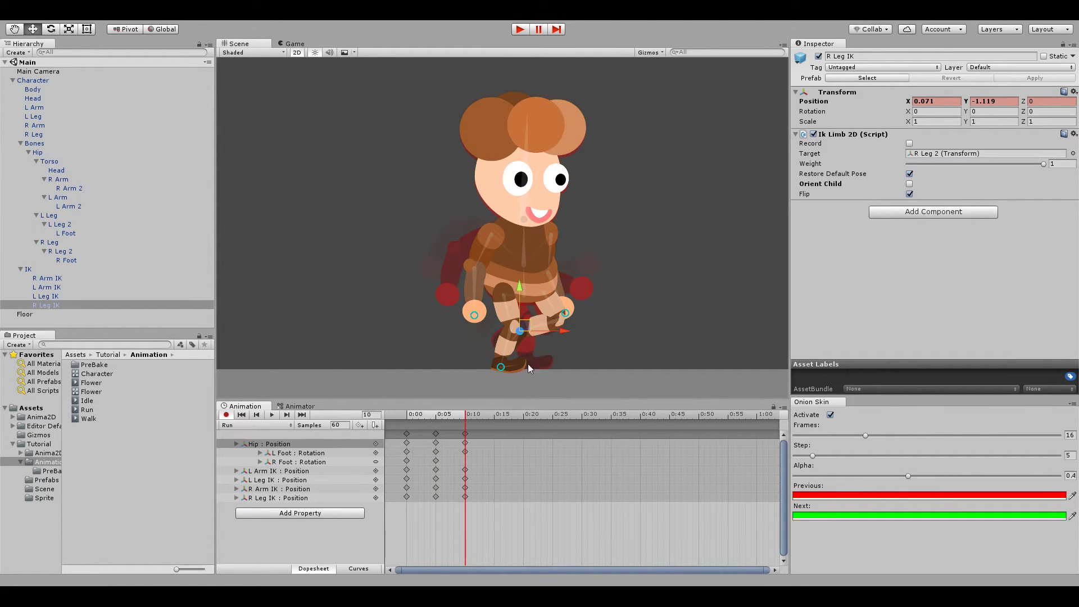
click(513, 342)
Copy the Hip position keyframe from frame 0 to frame 15
drag(487, 416, 494, 416)
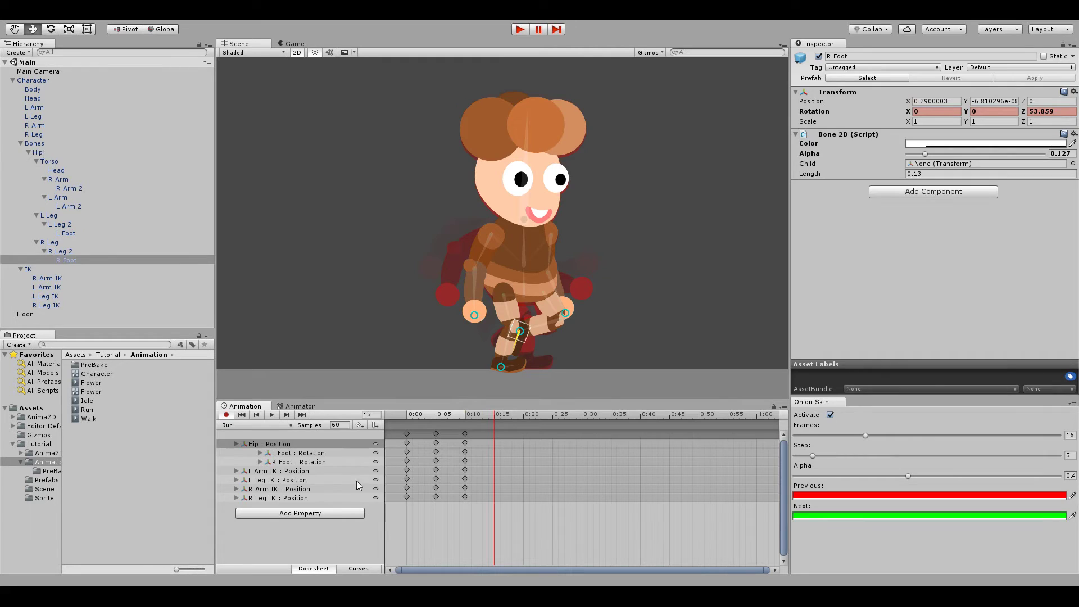
click(407, 444)
key(ctrl+c)
key(ctrl+v)
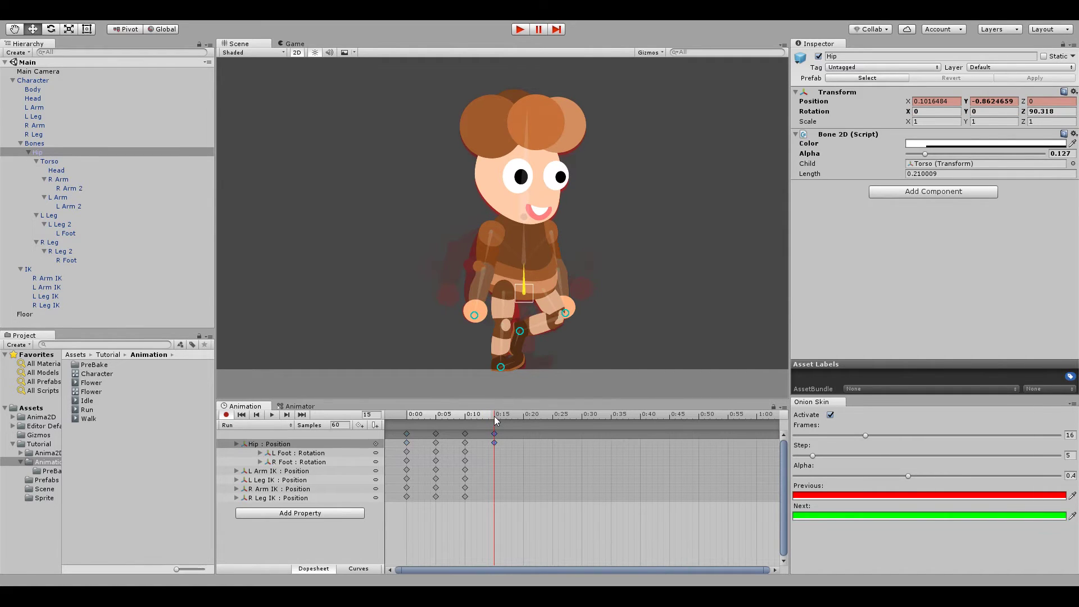
At frame 15, move L Arm IK forward in front of the hip and R Arm IK back to about X 0.151, Y -0.957
click(57, 298)
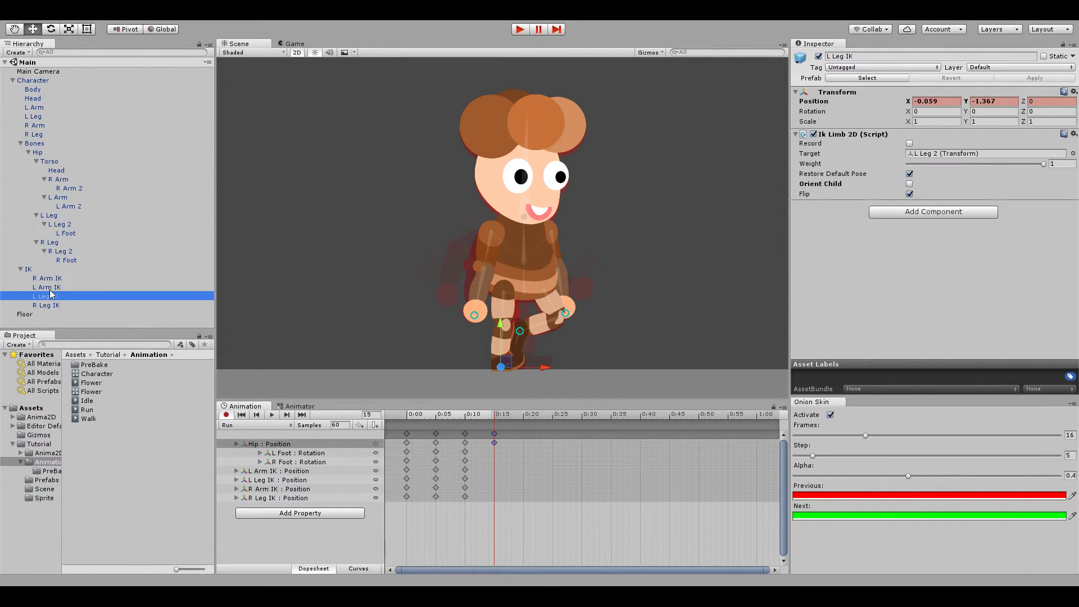
click(49, 288)
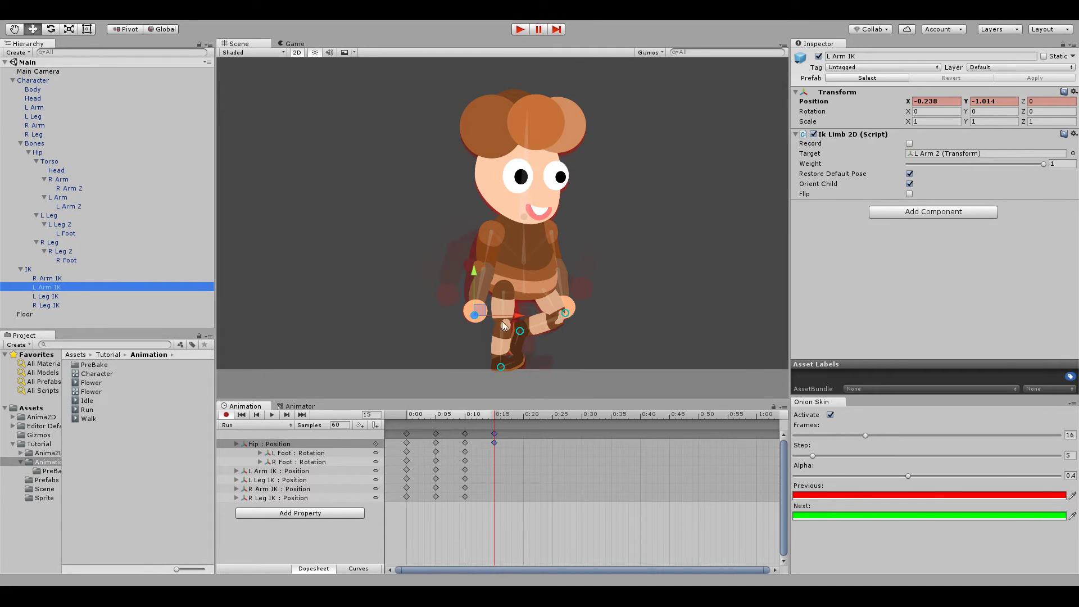
drag(480, 310, 530, 301)
click(66, 279)
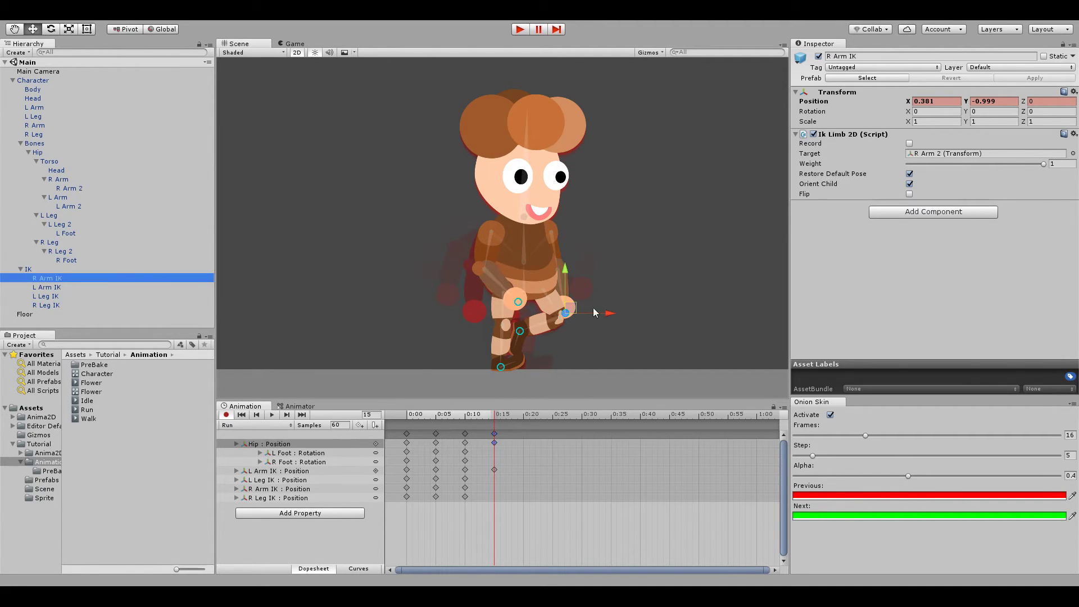
drag(572, 312, 538, 306)
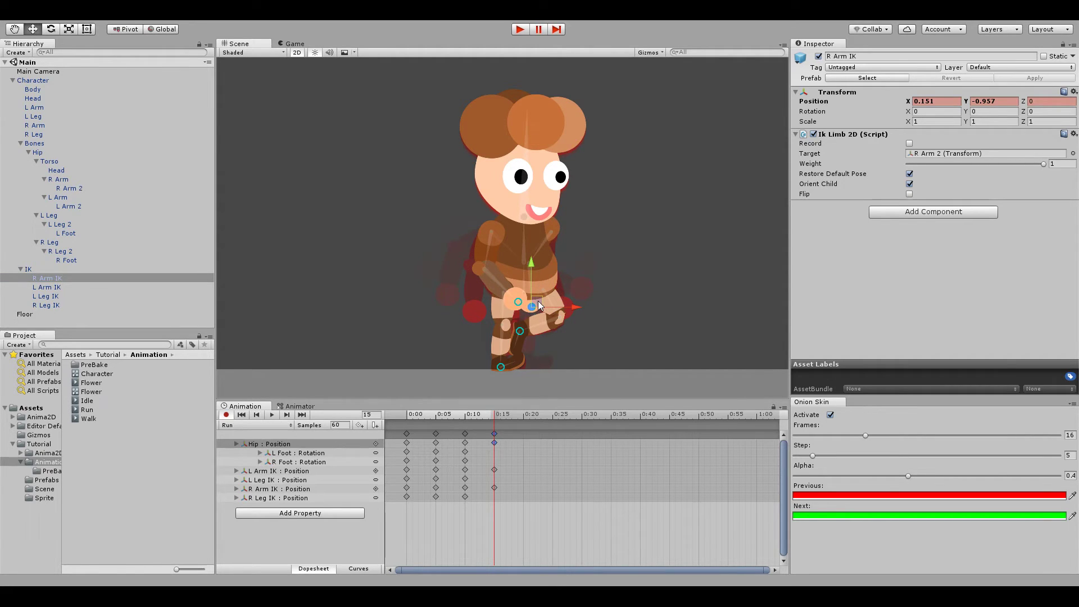
At frame 15, move L Leg IK backward to about X -0.239, Y -1.309
click(45, 296)
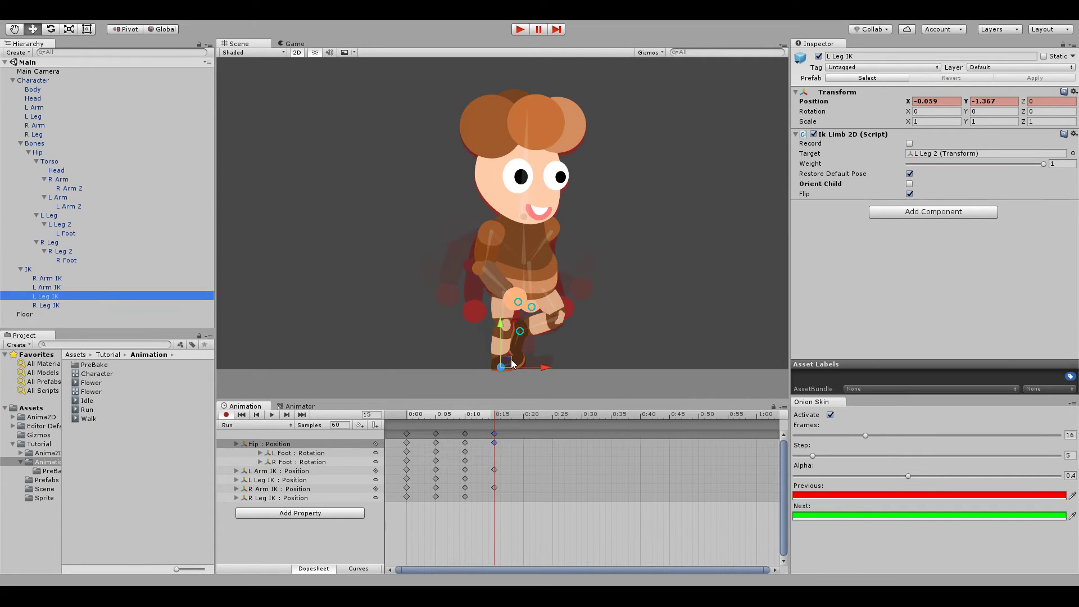
drag(509, 364, 482, 355)
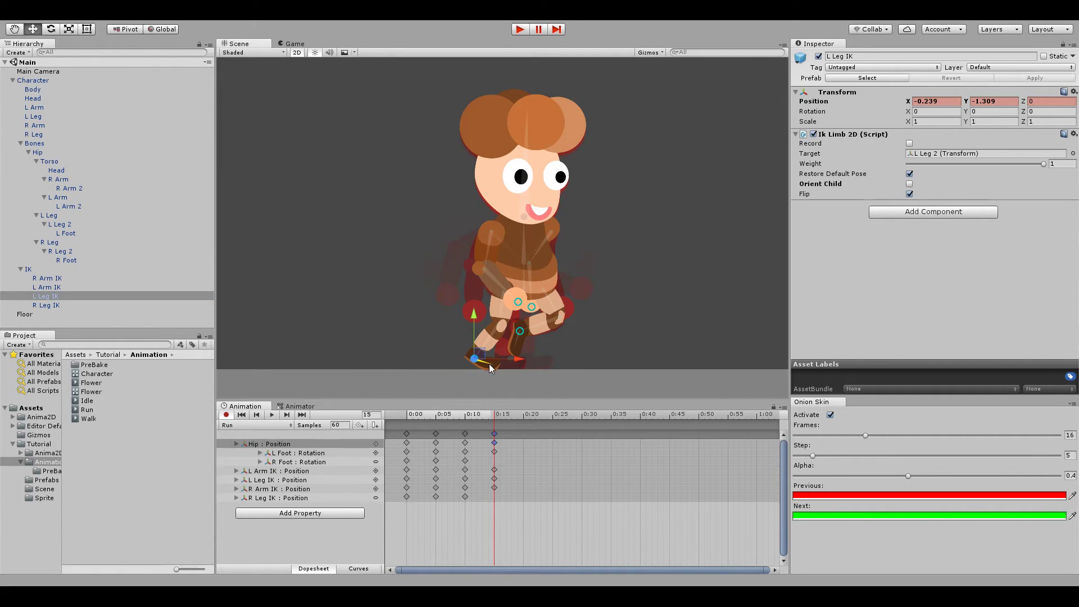
At frame 15, move R Leg IK forward to about X 0.244, Y -1.127 and rotate the R Foot bone to about 72° on Z
click(486, 364)
click(47, 298)
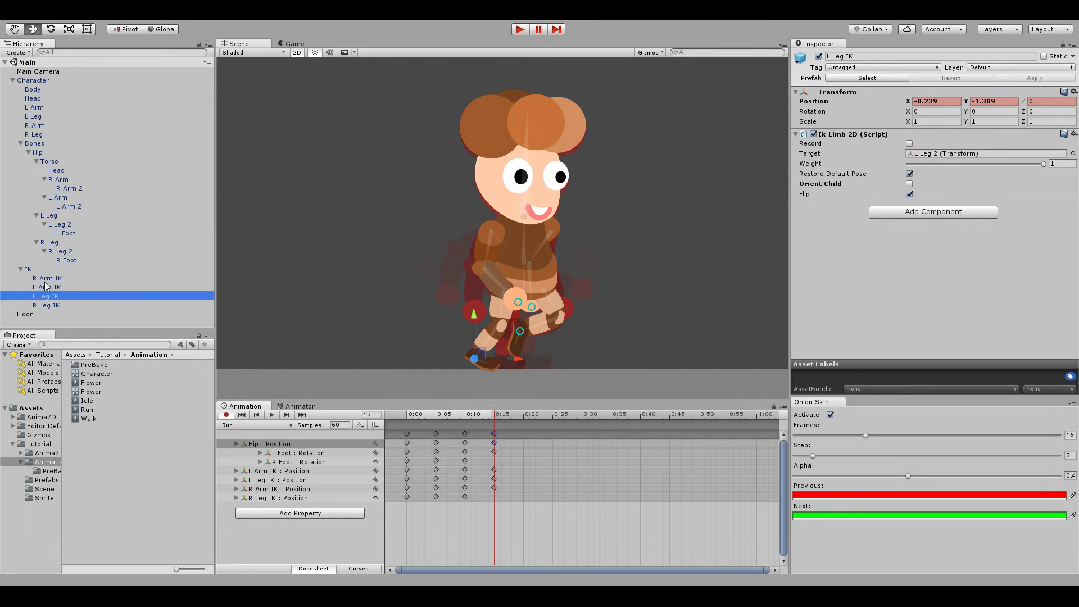
click(59, 305)
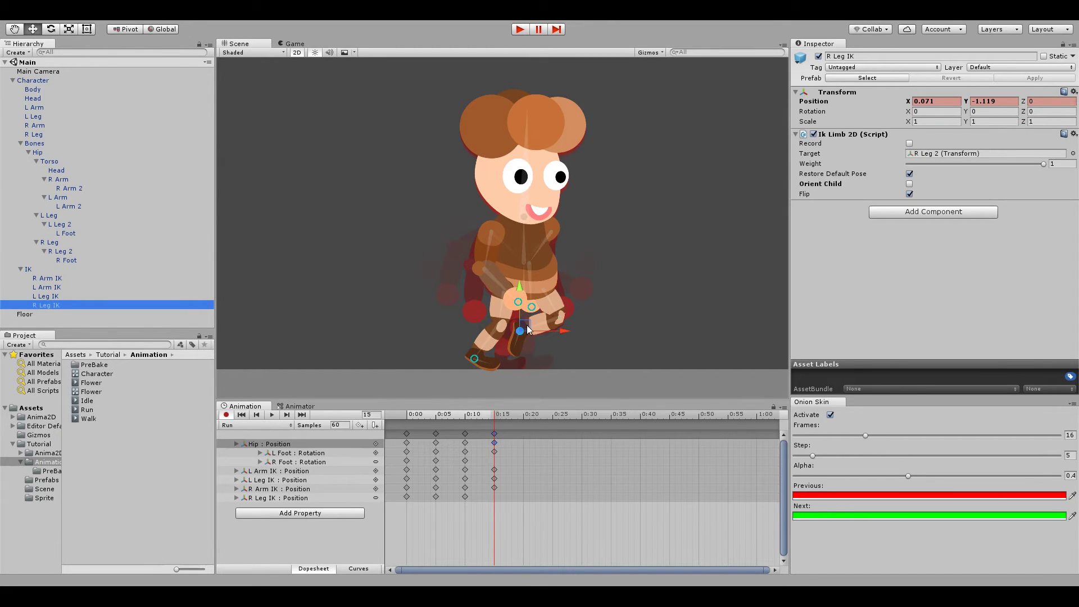
drag(528, 329, 552, 327)
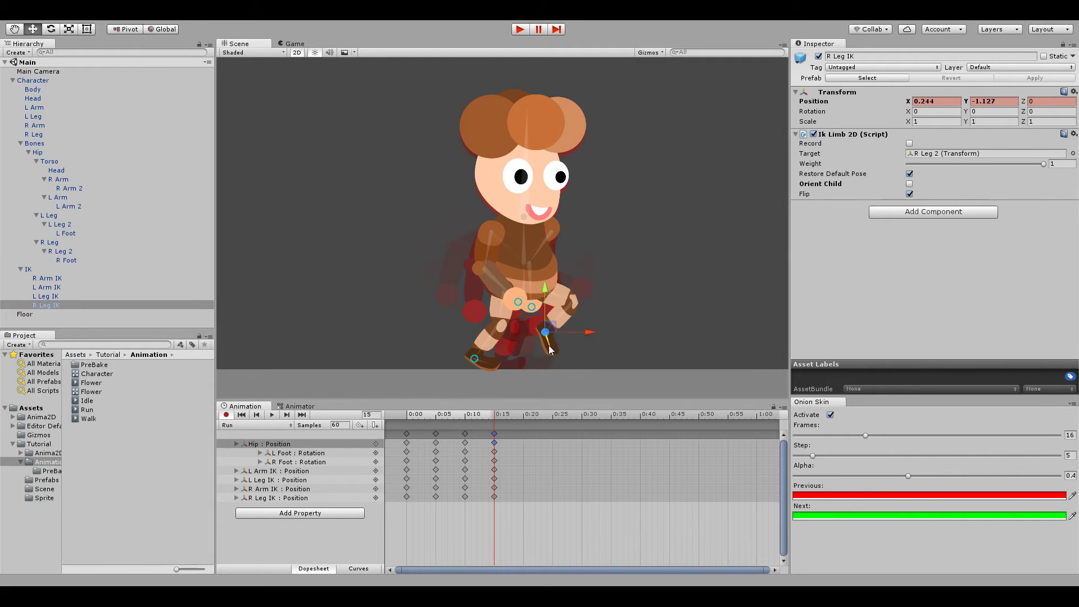
click(551, 345)
At frame 20, set the Hip bone's Y position to -0.83
drag(498, 414, 523, 414)
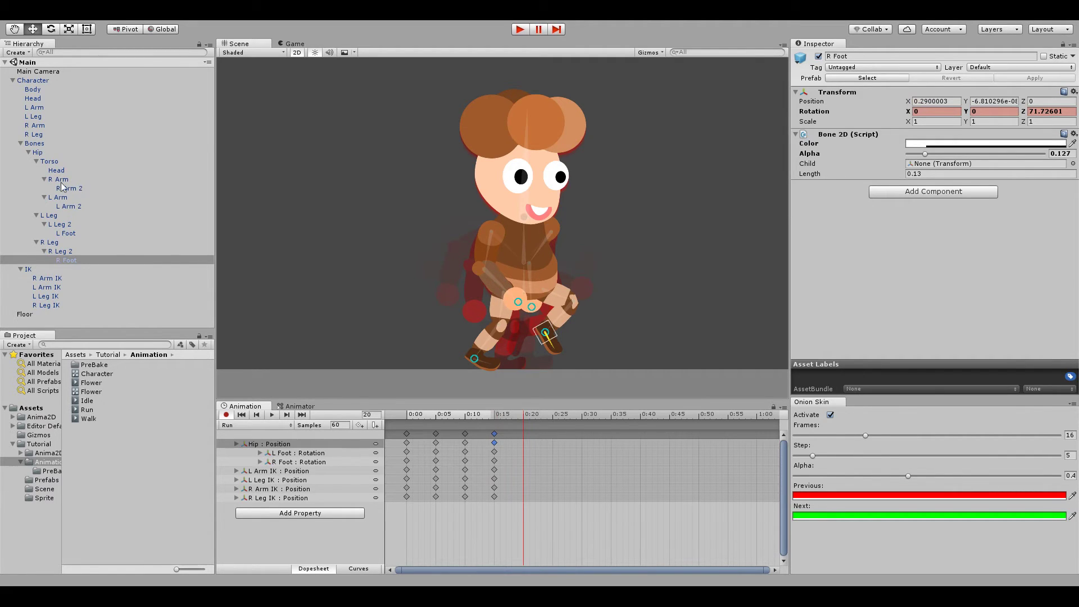
click(38, 152)
click(993, 101)
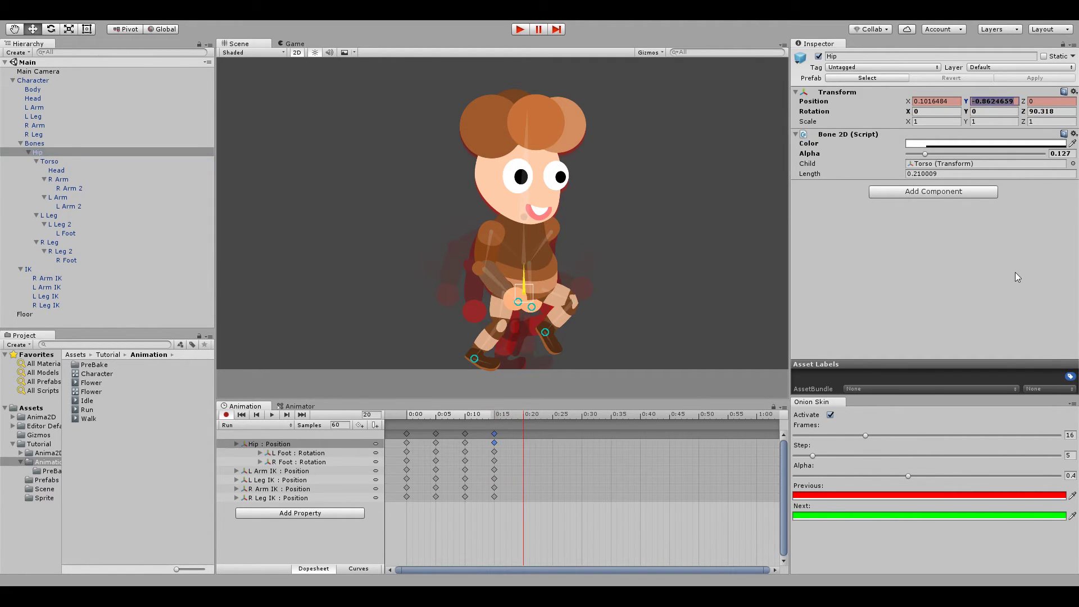
text(-0.)
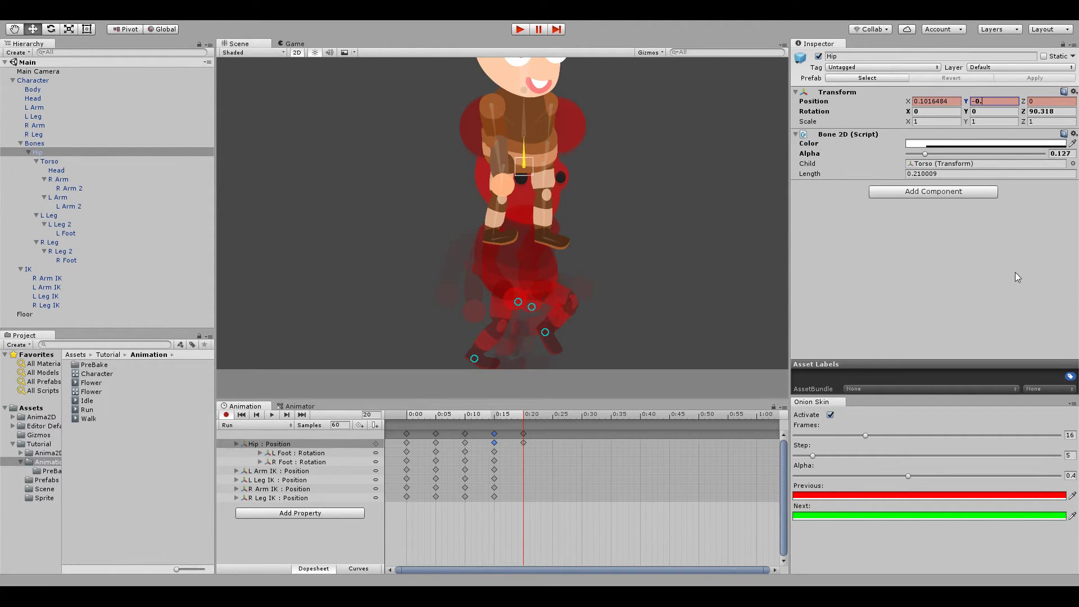
text(8)
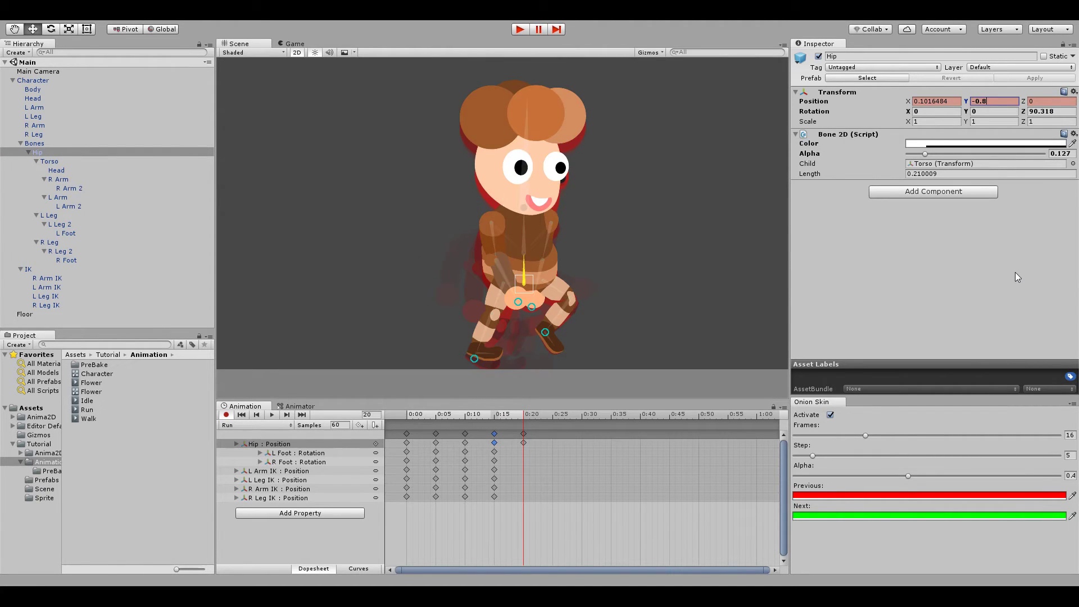
text(44)
key(BackSpace)
text(3)
key(BackSpace)
key(BackSpace)
text(3)
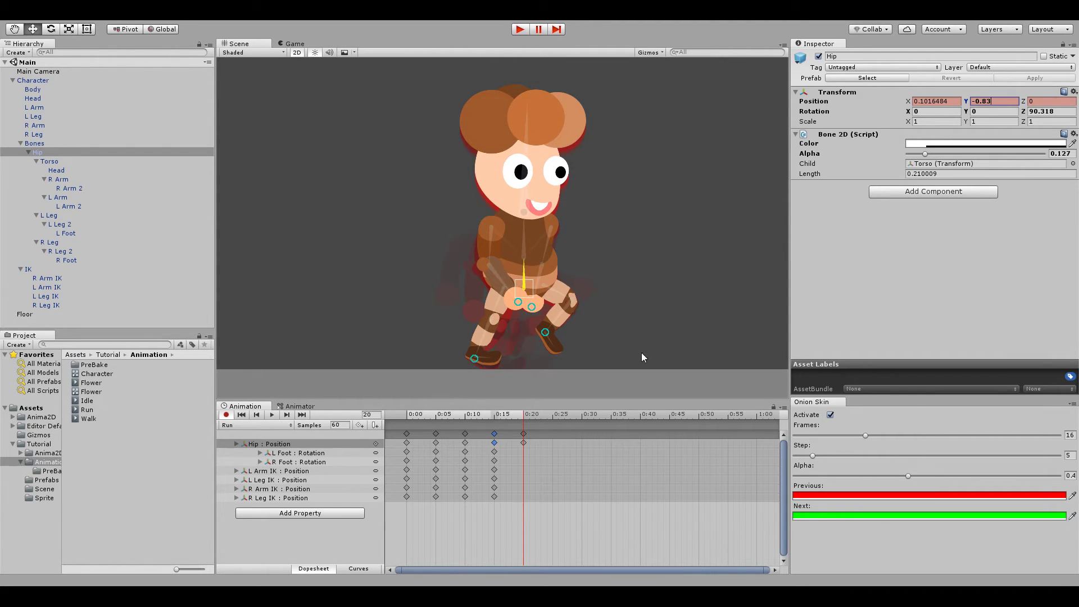
At frame 20, move L Leg IK to about X -0.339, Y -1.248 with L Foot at 75.6°, and R Leg IK to X 0.424, Y -1.154
click(46, 296)
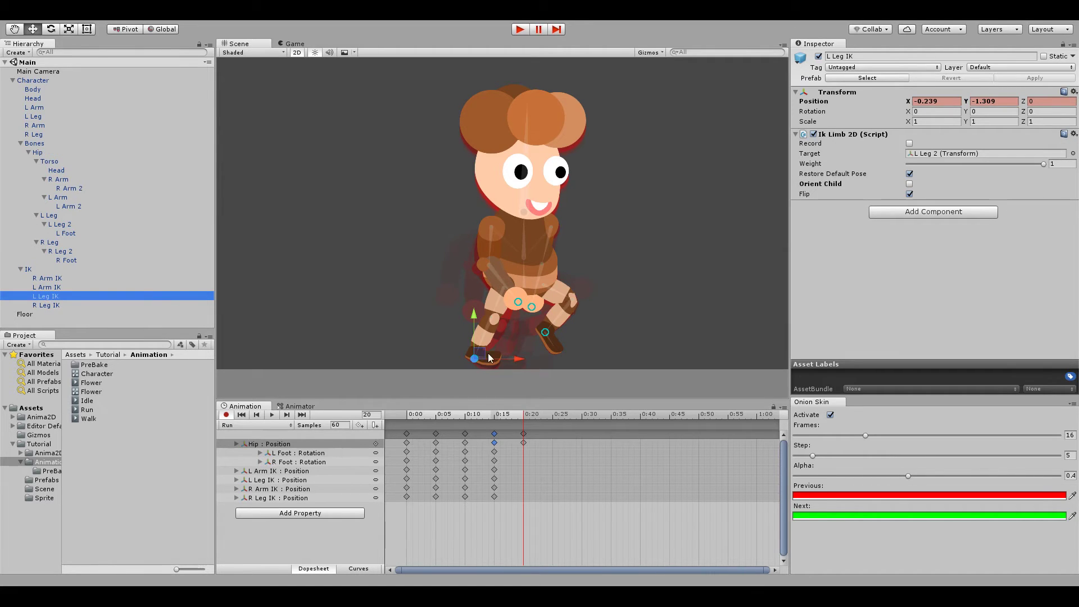
mouse_move(486, 357)
mouse_down()
mouse_move(469, 350)
mouse_move(469, 361)
mouse_up()
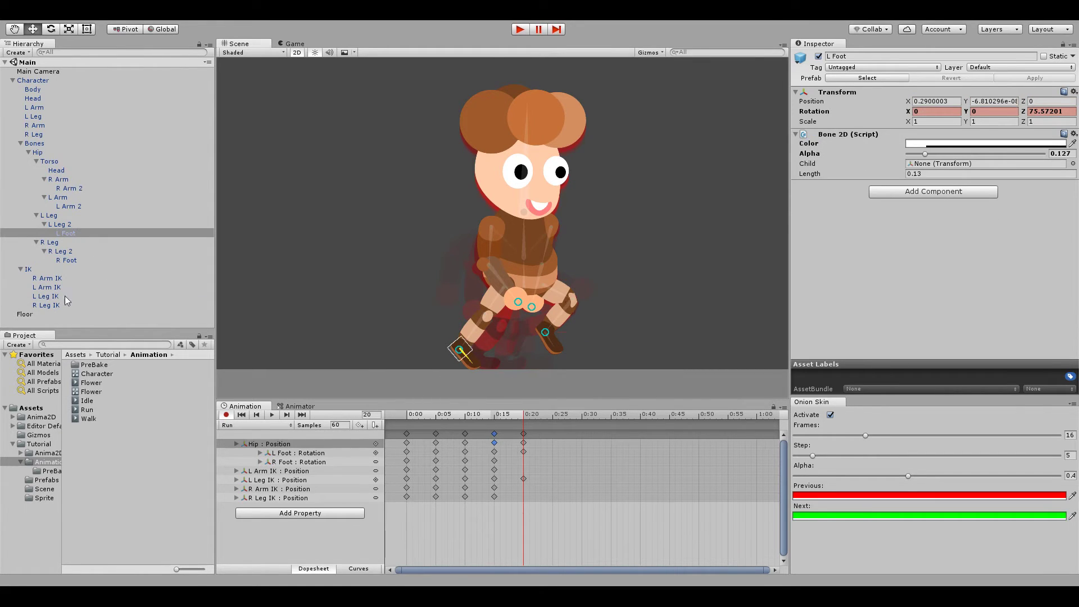
click(546, 331)
drag(547, 331, 574, 335)
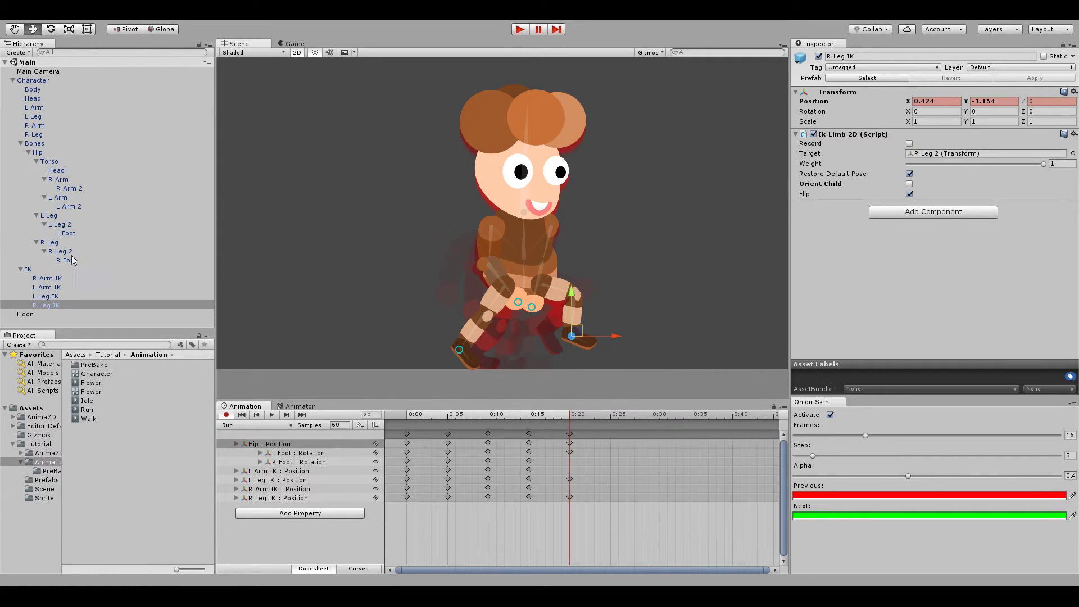
At frame 20, move L Arm IK forward to about X 0.249, Y -0.776 and R Arm IK up and back toward the hip
click(47, 287)
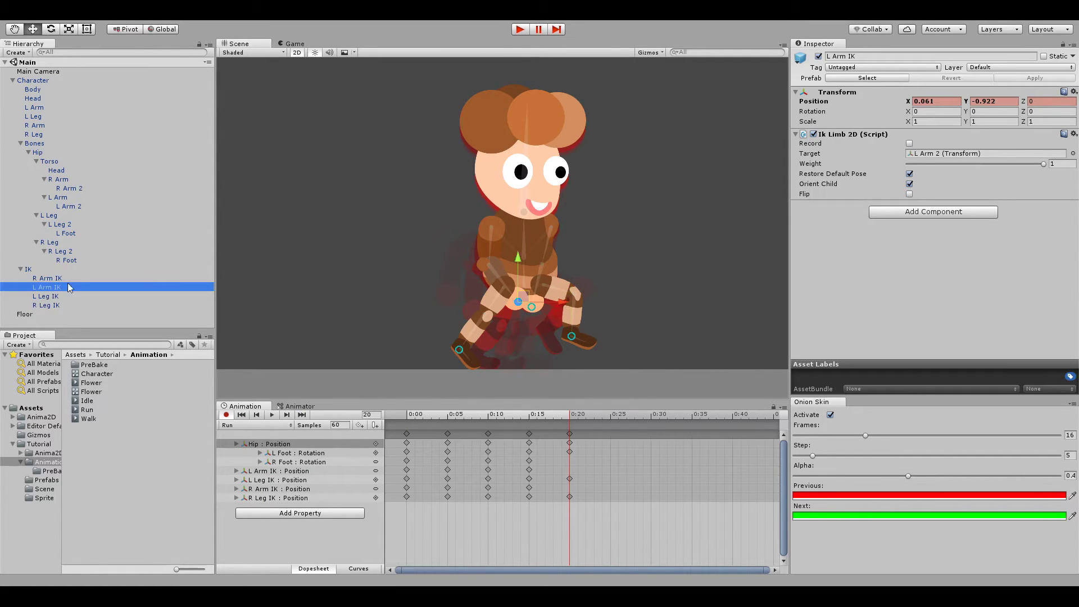
drag(524, 295, 551, 274)
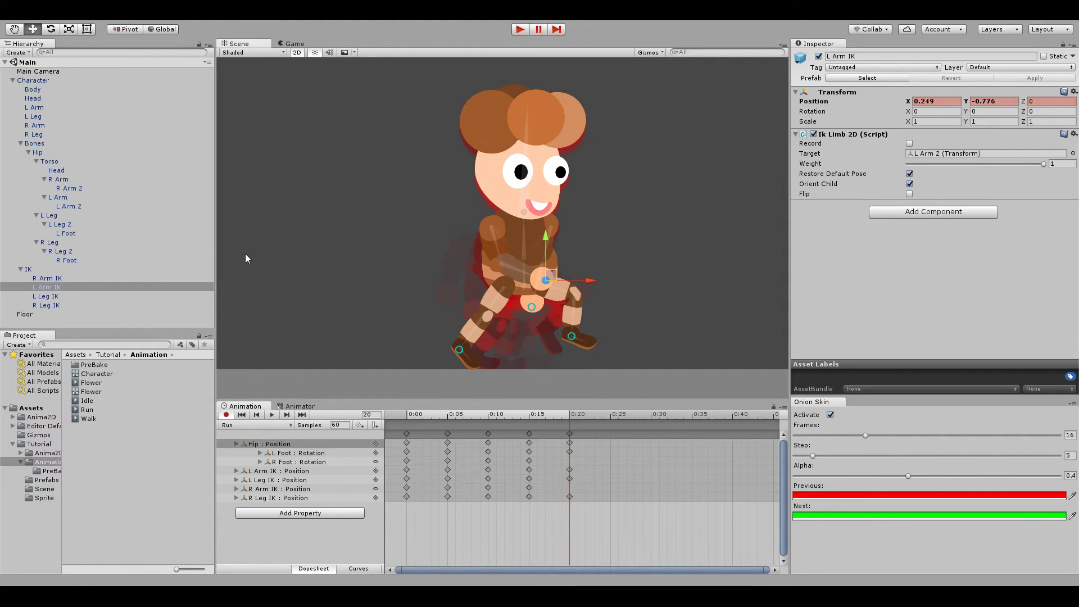
click(46, 278)
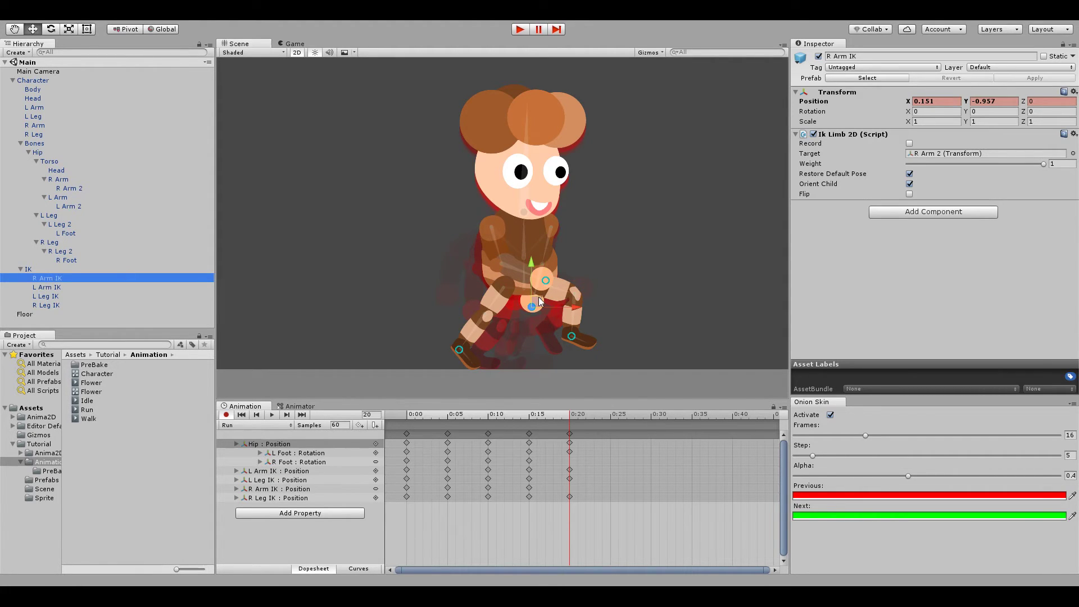
drag(539, 301, 519, 284)
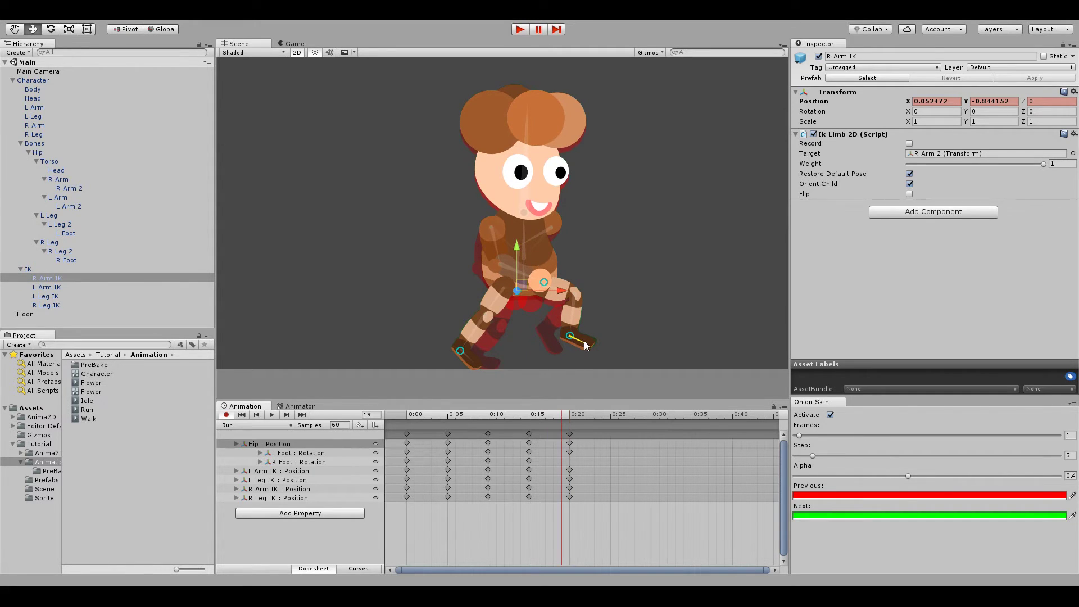
Rotate the R Foot bone to about 59° on Z and shift its new keyframe from frame 19 to frame 20
drag(585, 341, 584, 348)
drag(561, 460, 568, 460)
click(569, 415)
At frame 25, set the Hip bone's Y position to -0.845
drag(579, 416, 615, 413)
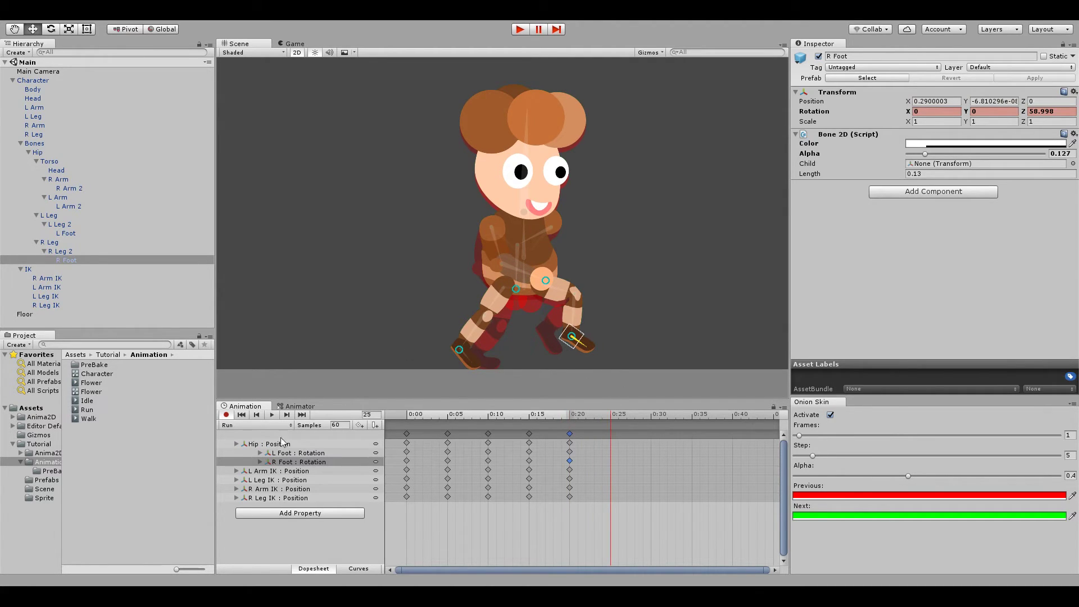
click(38, 153)
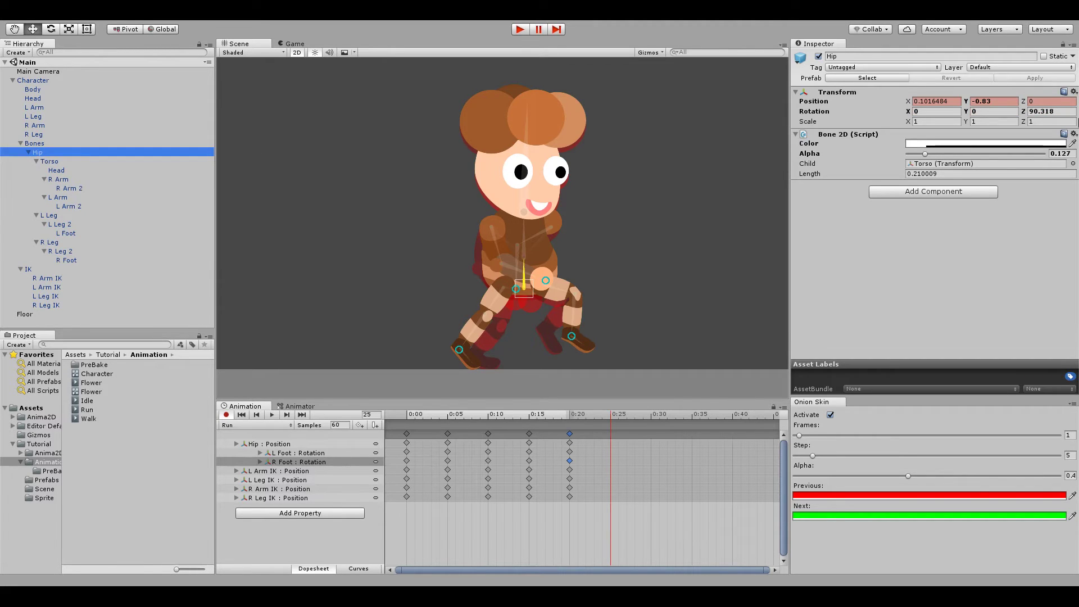
click(1004, 101)
key(BackSpace)
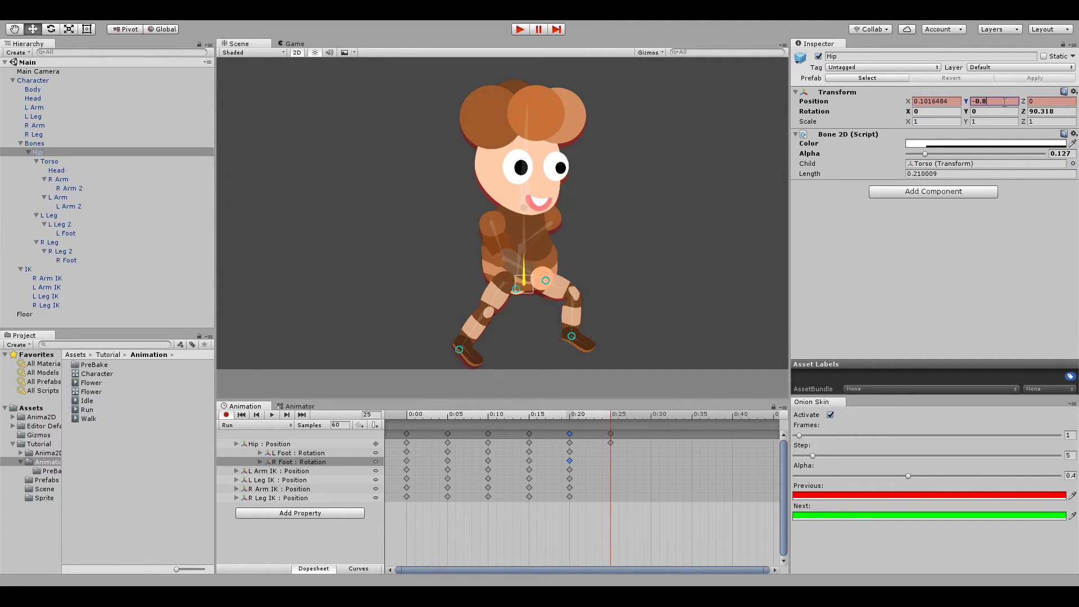
text(4)
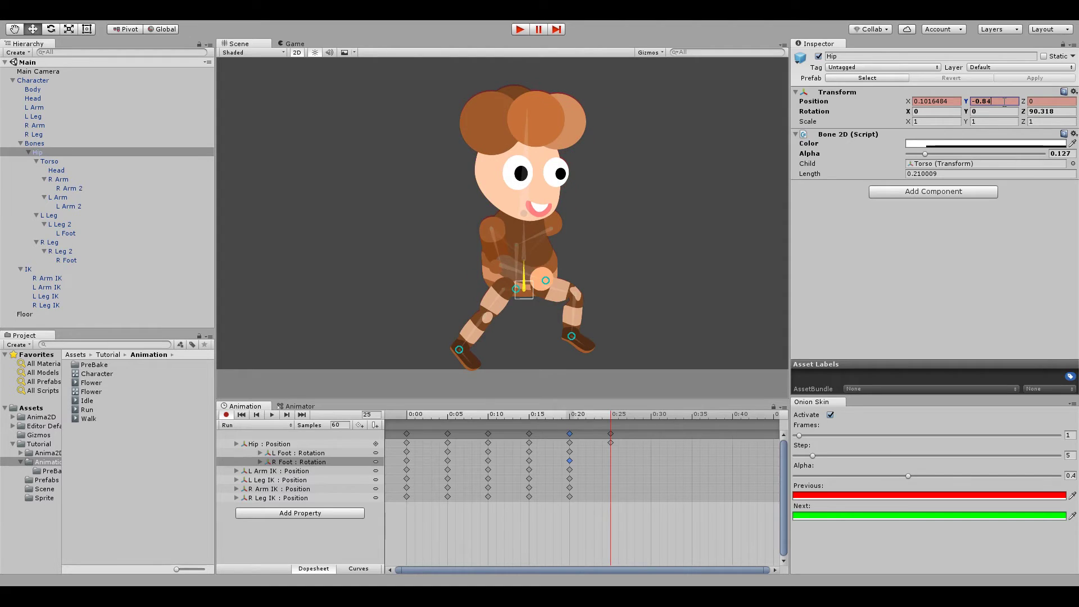
text(5)
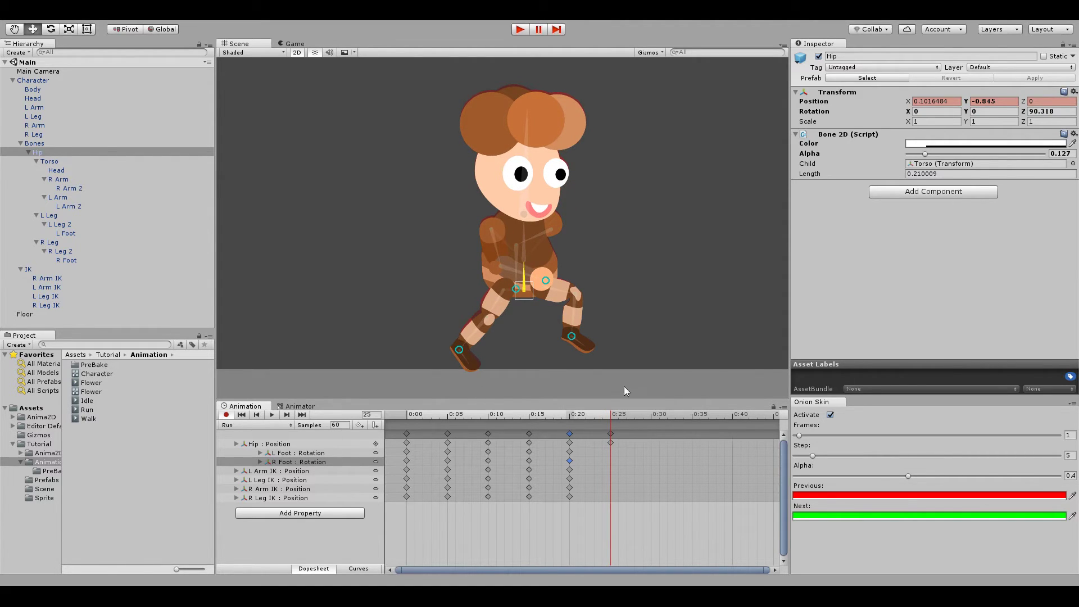
At frame 25, move L Leg IK up and back to about X -0.446, Y -1.075
click(51, 287)
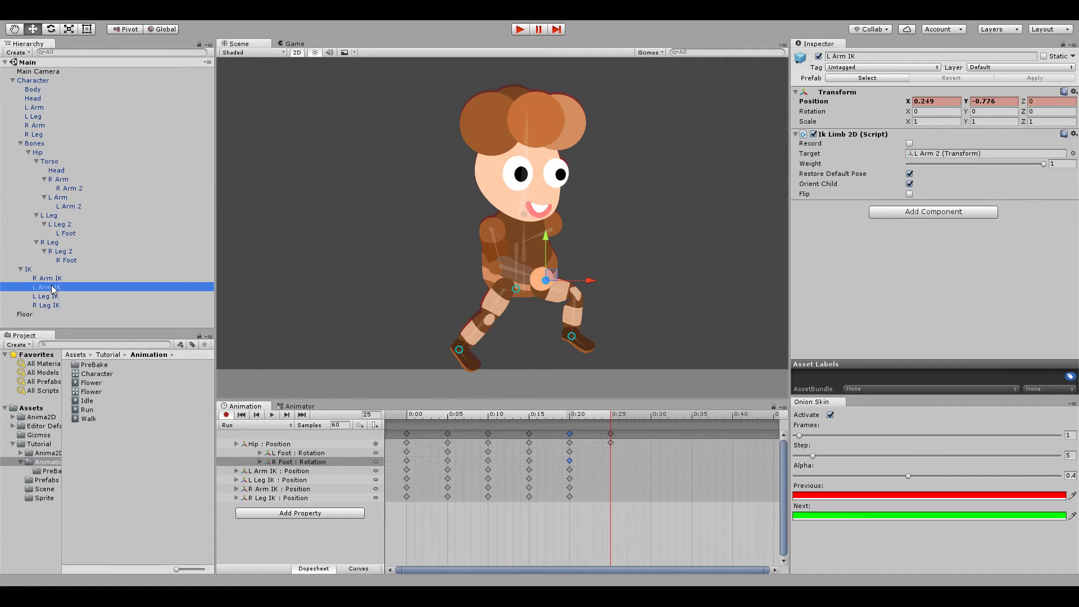
click(54, 296)
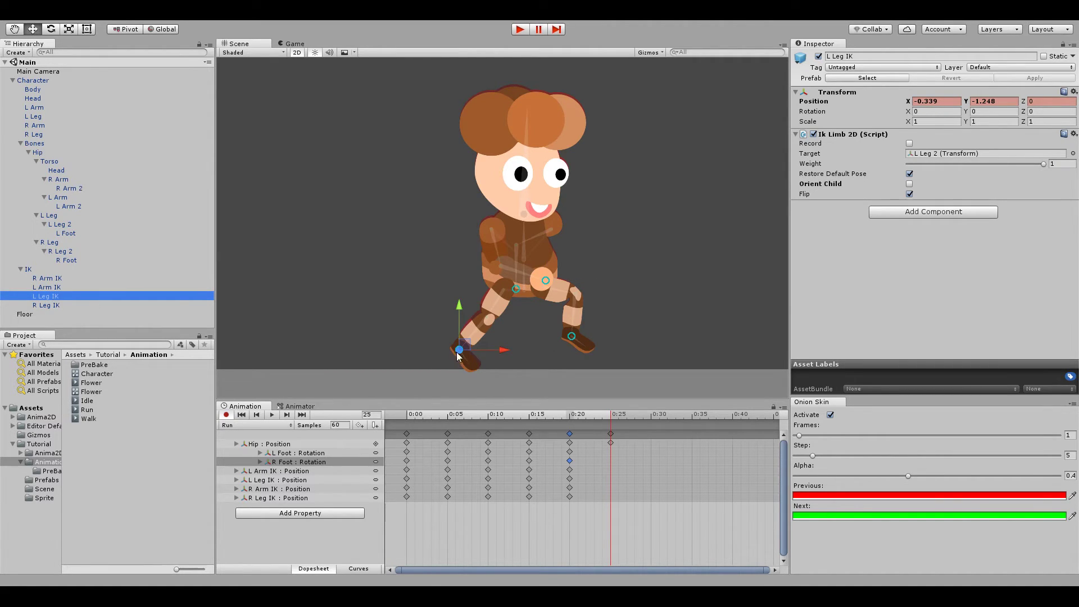
drag(459, 351, 451, 324)
Set the onion skin to 4 frames and rotate the L Foot bone at frame 25 to about 48° on Z
drag(798, 435, 812, 436)
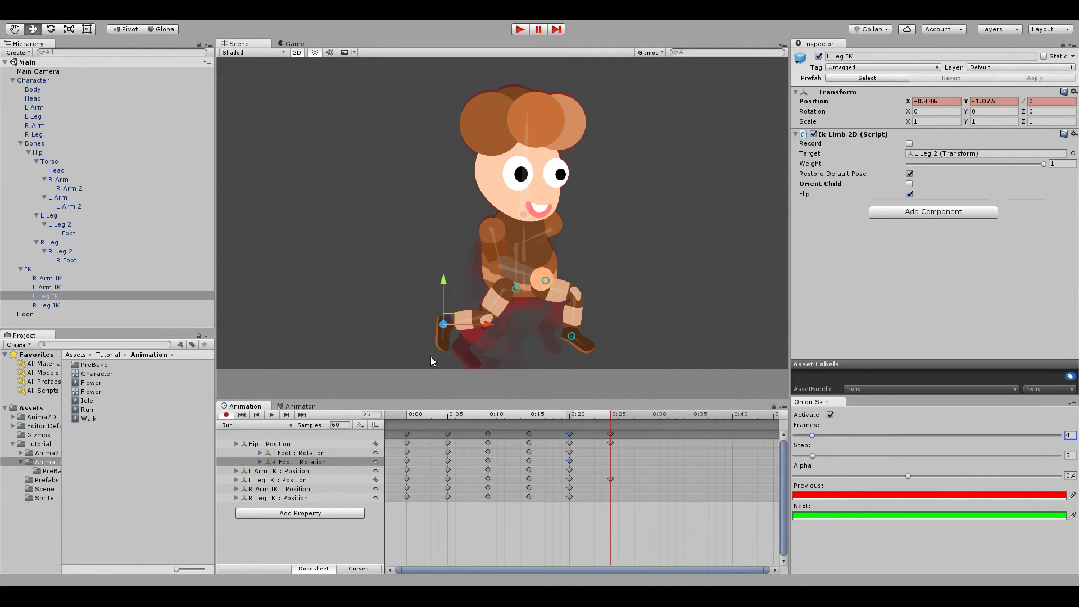
drag(442, 346, 437, 342)
click(437, 344)
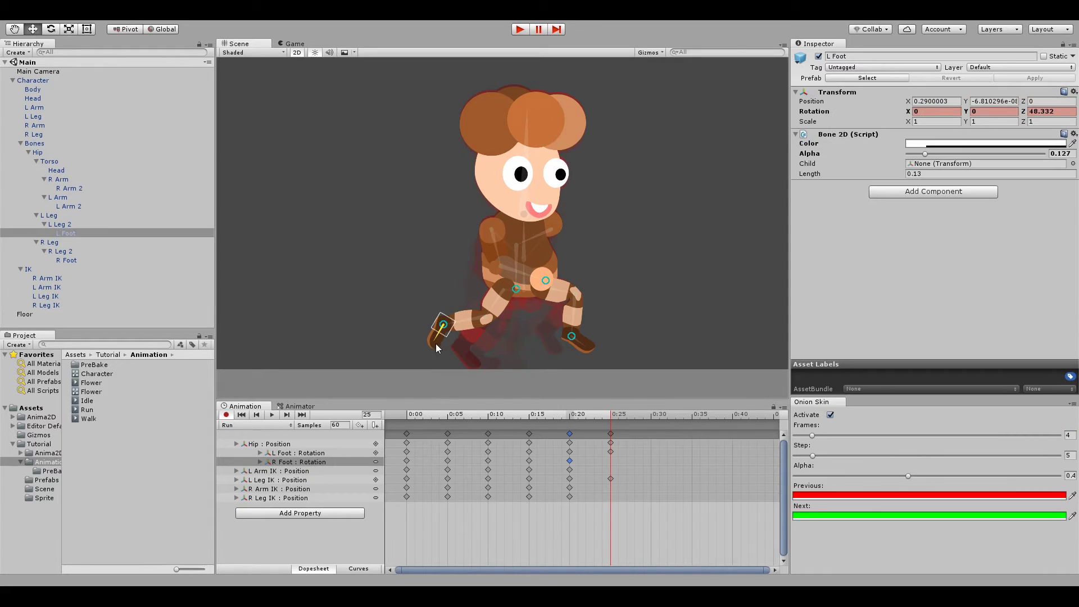
At frame 25, move R Leg IK slightly farther forward and rotate the R Foot bone so its toe points up
click(48, 304)
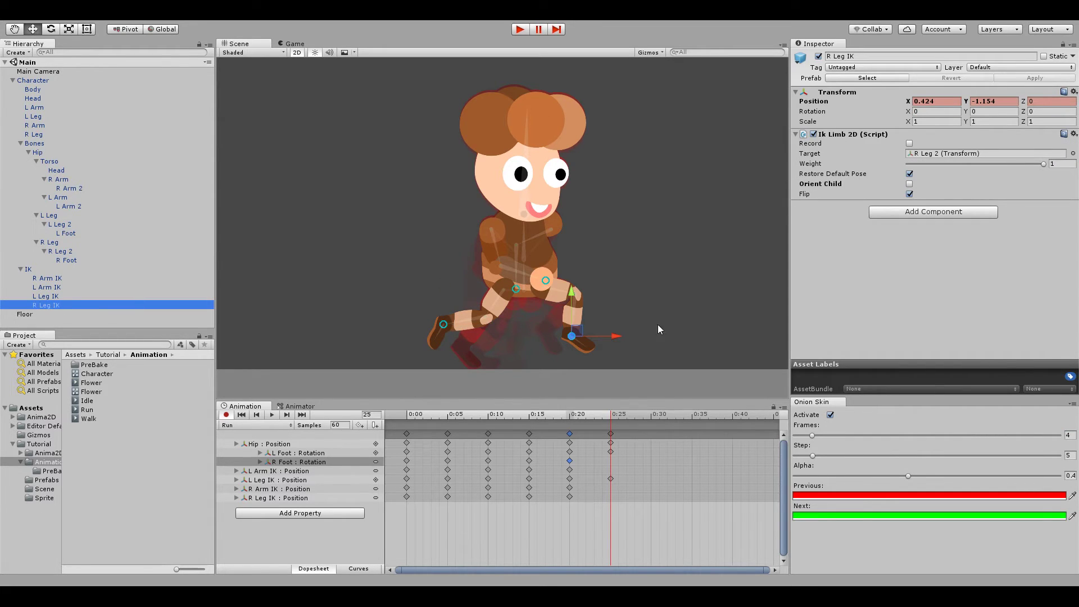
drag(573, 331, 606, 332)
click(620, 416)
At frame 25, move L Arm IK forward to about X 0.318, Y -0.672 and R Arm IK back to about X -0.064, Y -0.765
drag(623, 419, 611, 416)
click(47, 287)
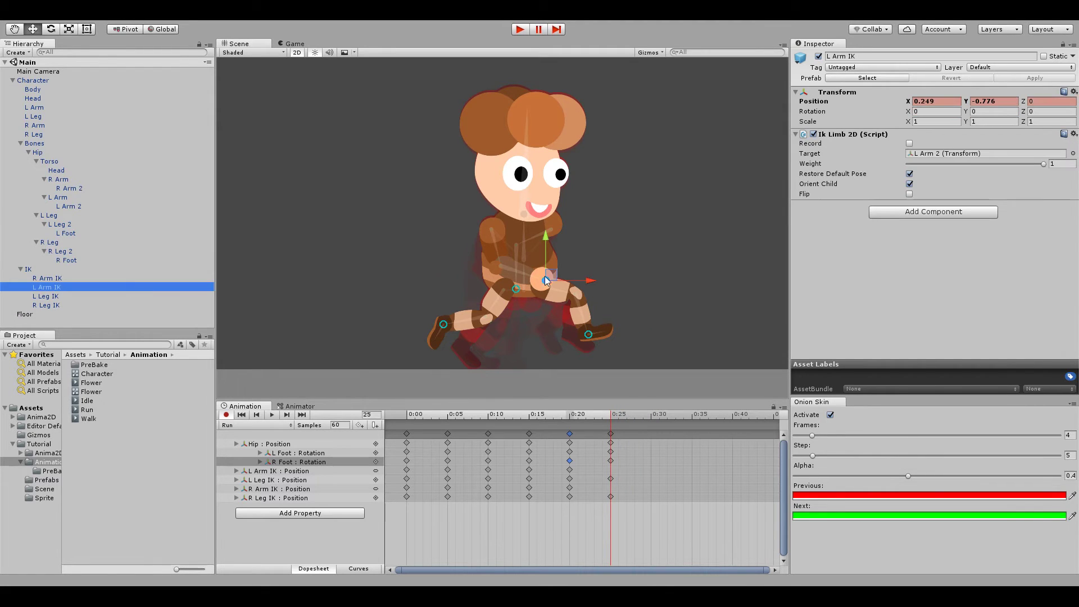
click(47, 278)
Copy the Hip position keyframe from frame 0 to frame 30
click(653, 418)
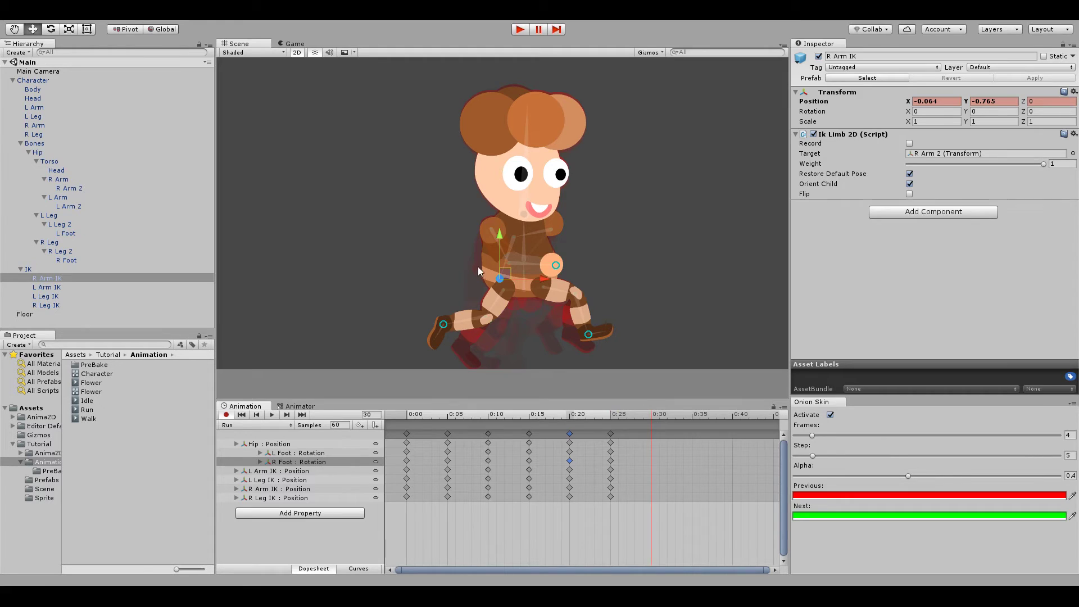
click(407, 443)
key(ctrl+c)
key(ctrl+v)
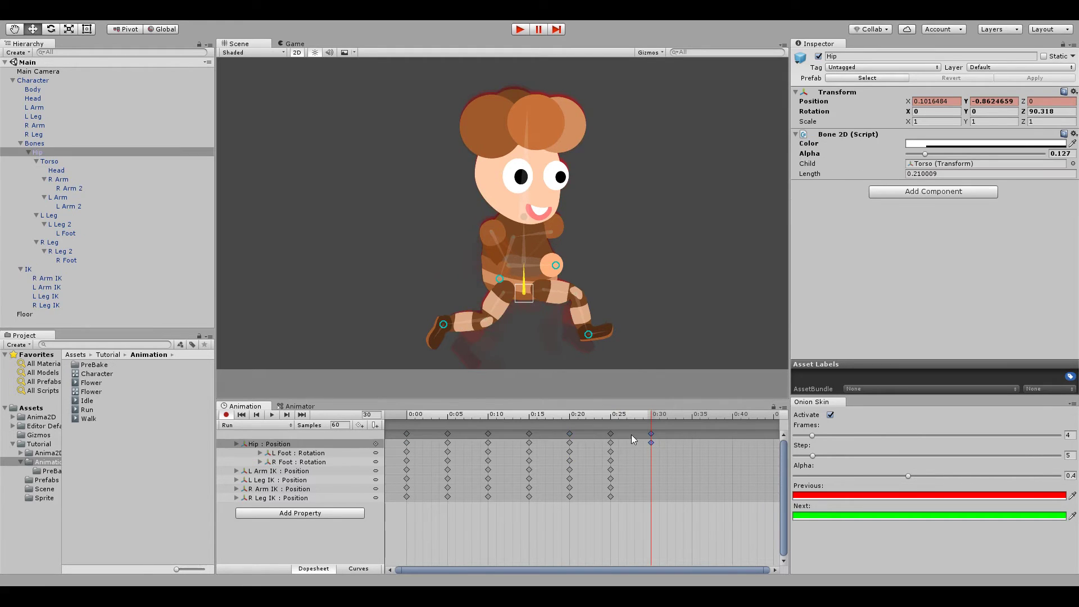
At frame 30, move L Arm IK back toward the torso and R Arm IK forward to about X 0.04, Y -0.738
click(48, 287)
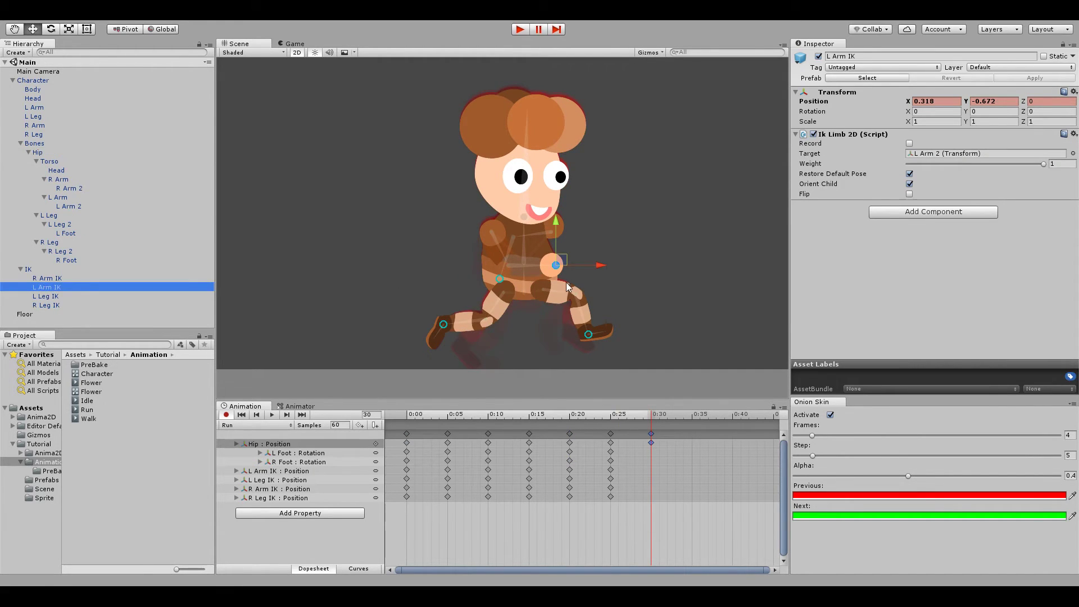
drag(562, 265, 521, 274)
click(47, 278)
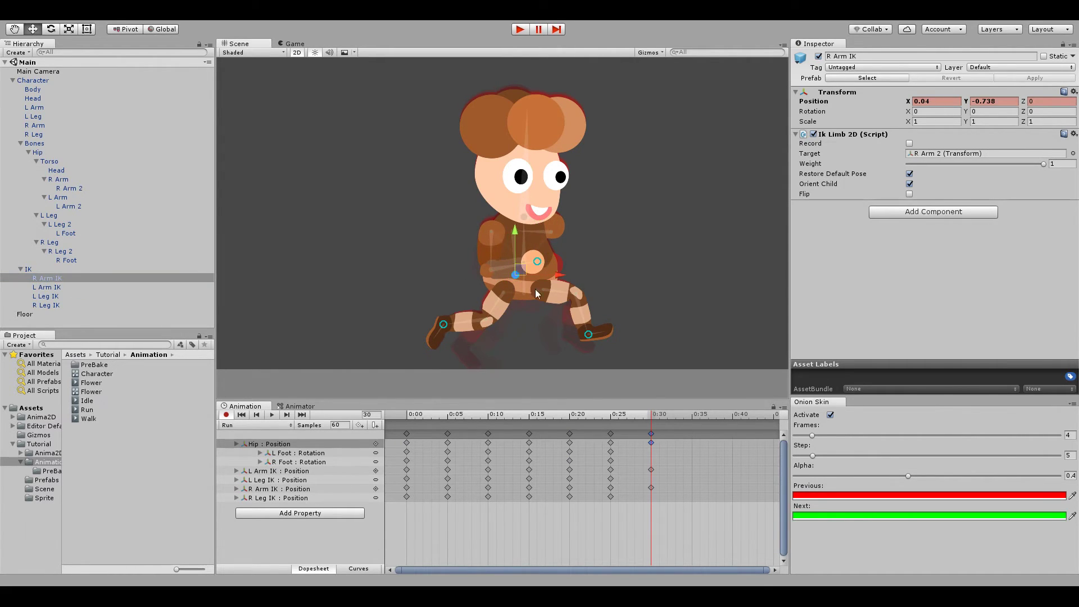
At frame 30, raise L Leg IK to about X -0.427, Y -0.891 and lower R Leg IK to about X 0.347, Y -1.341
click(126, 296)
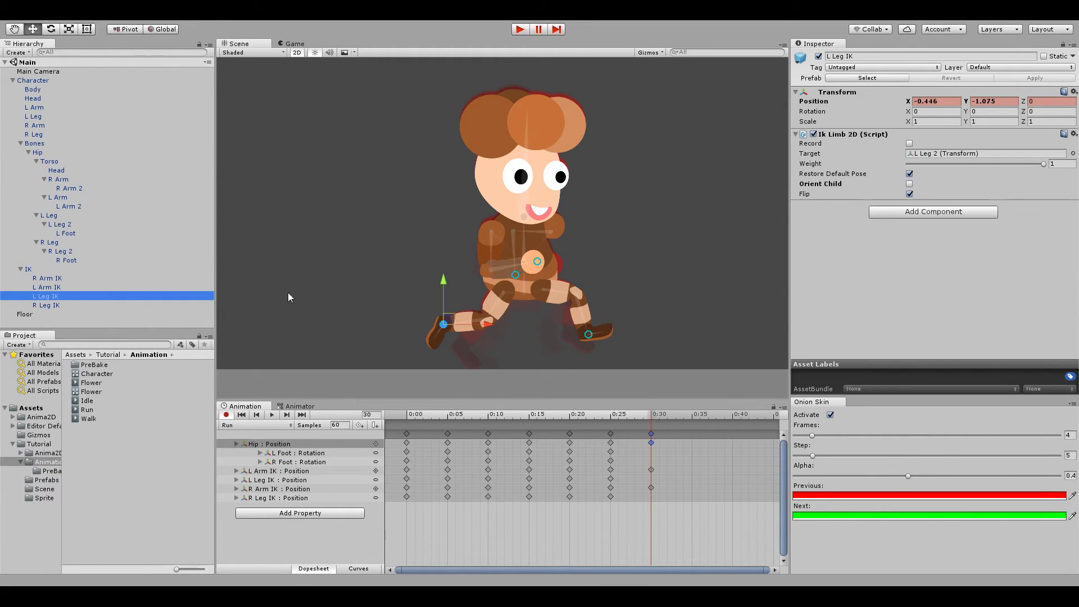
drag(448, 331, 450, 292)
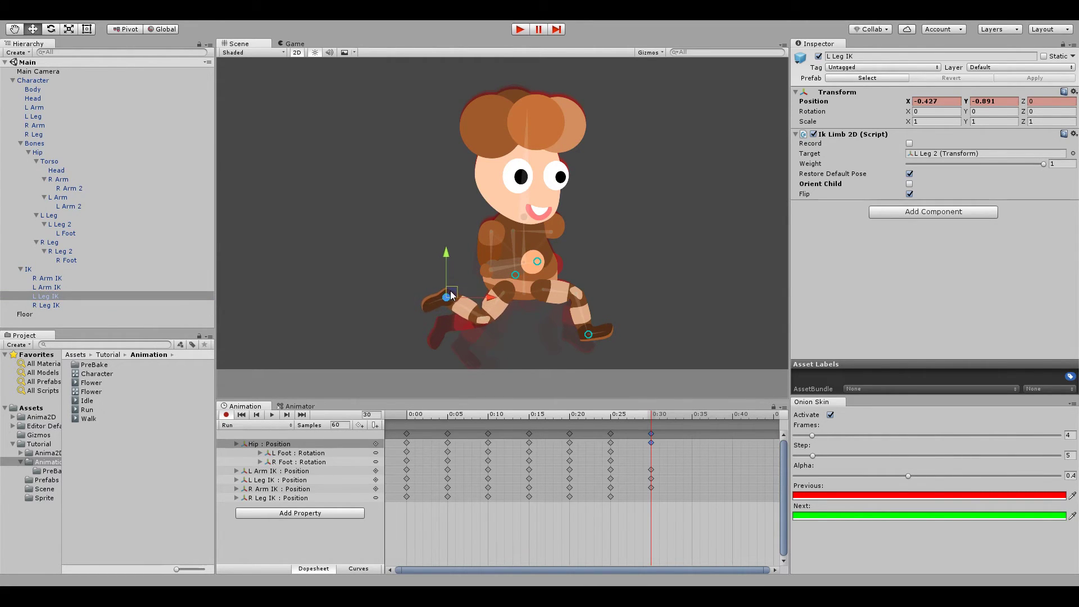
click(51, 305)
drag(599, 332, 571, 362)
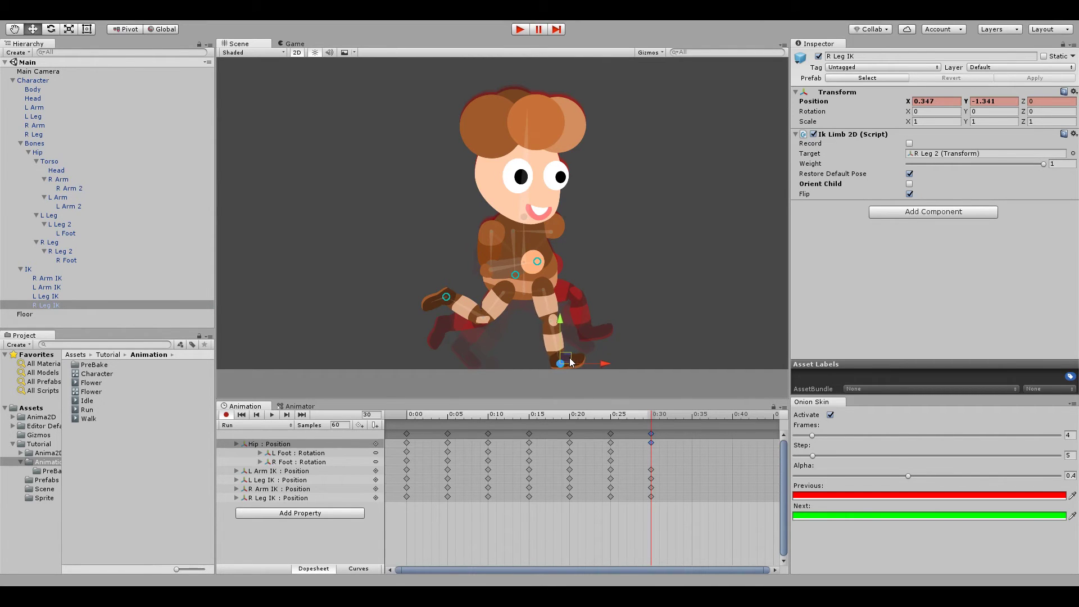
Rotate the R Foot bone at frame 30 to about 101° on Z and scrub back toward the clip's start
click(576, 357)
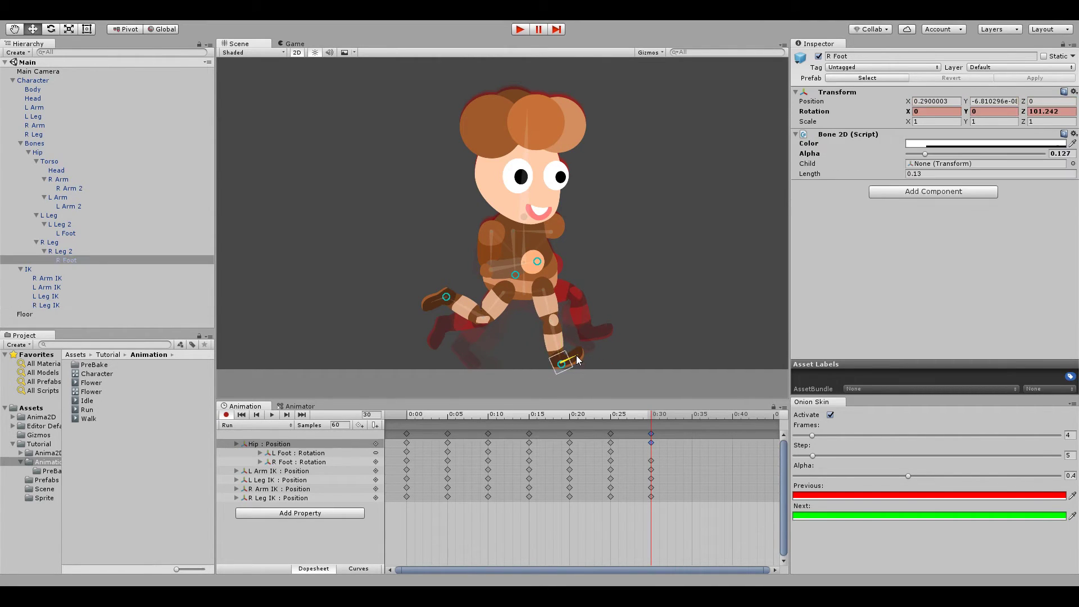
drag(649, 416, 407, 415)
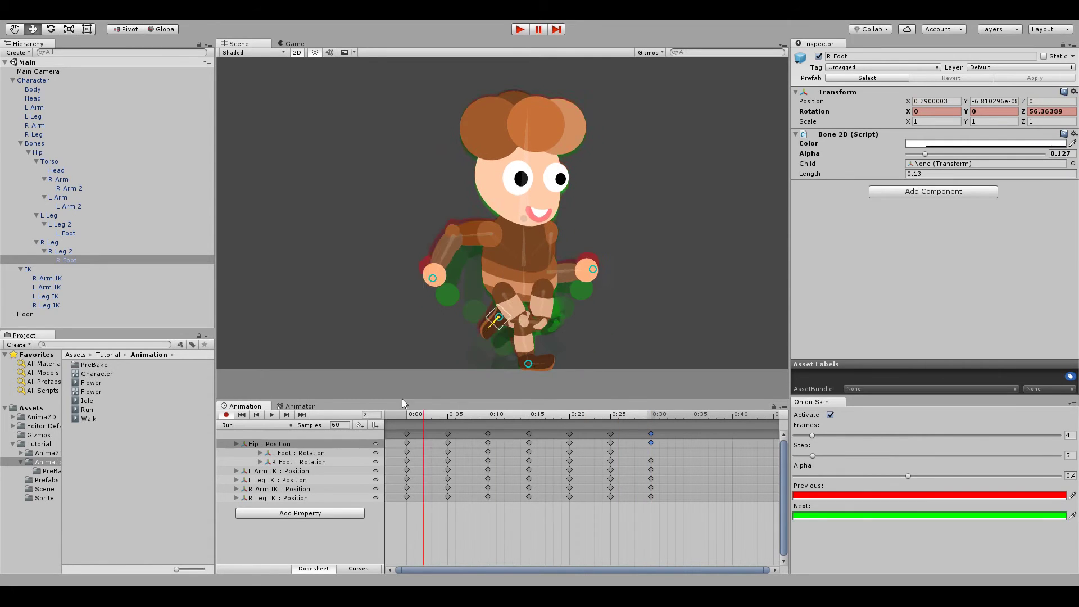
Turn off onion skinning and play the Run clip to check its motion up to frame 30
click(830, 414)
click(272, 414)
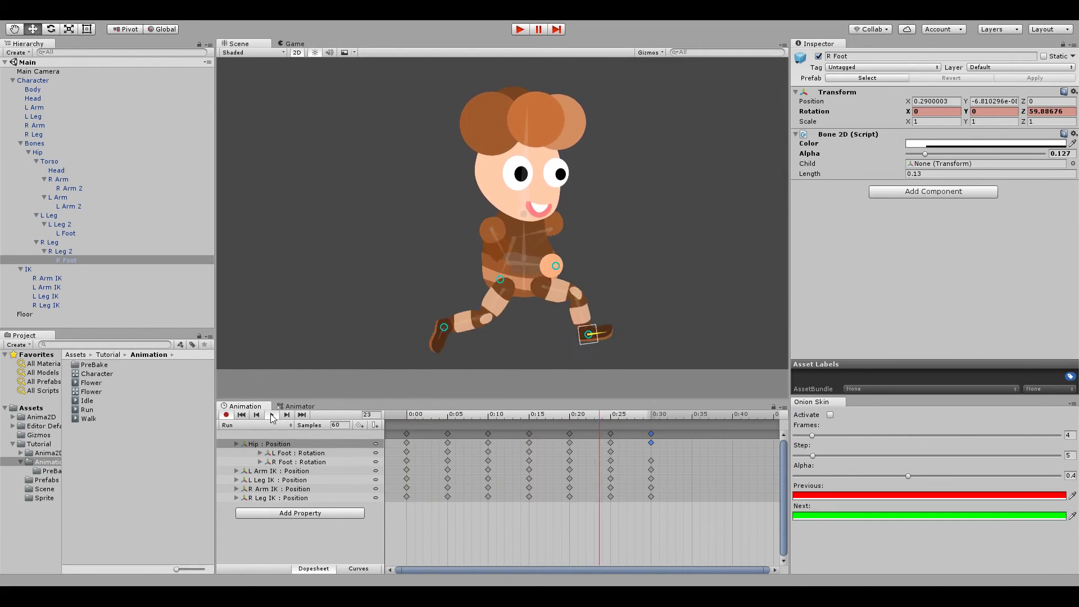
click(677, 416)
mouse_move(677, 416)
mouse_down()
mouse_move(693, 417)
mouse_move(403, 418)
mouse_move(657, 413)
mouse_up()
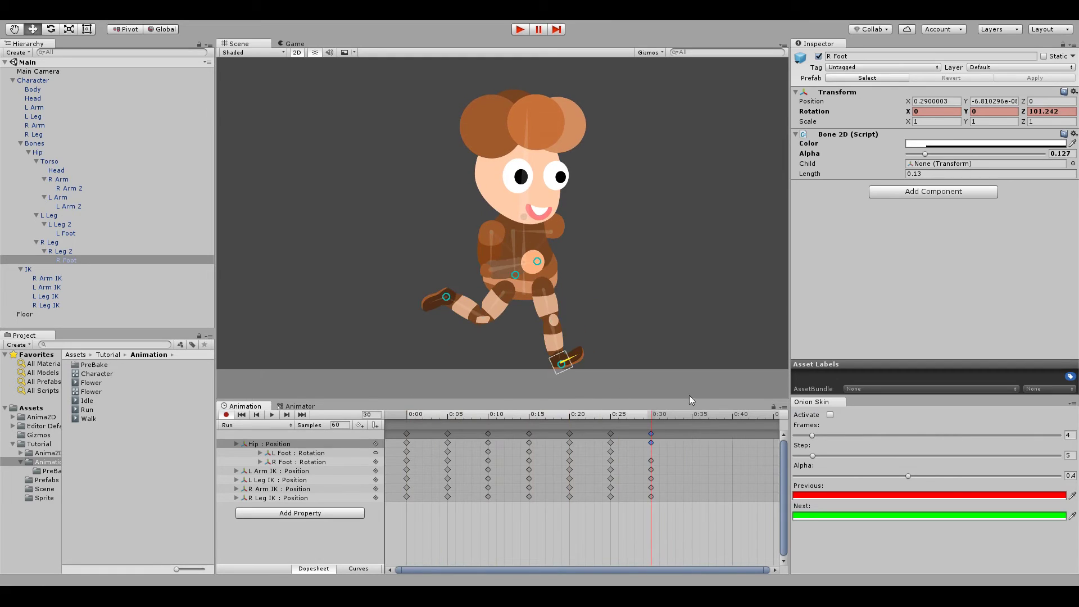
Re-enable onion skinning and, at frame 35, move R Leg IK back to about X 0.209, Y -1.341
scroll(594, 484, down, 6)
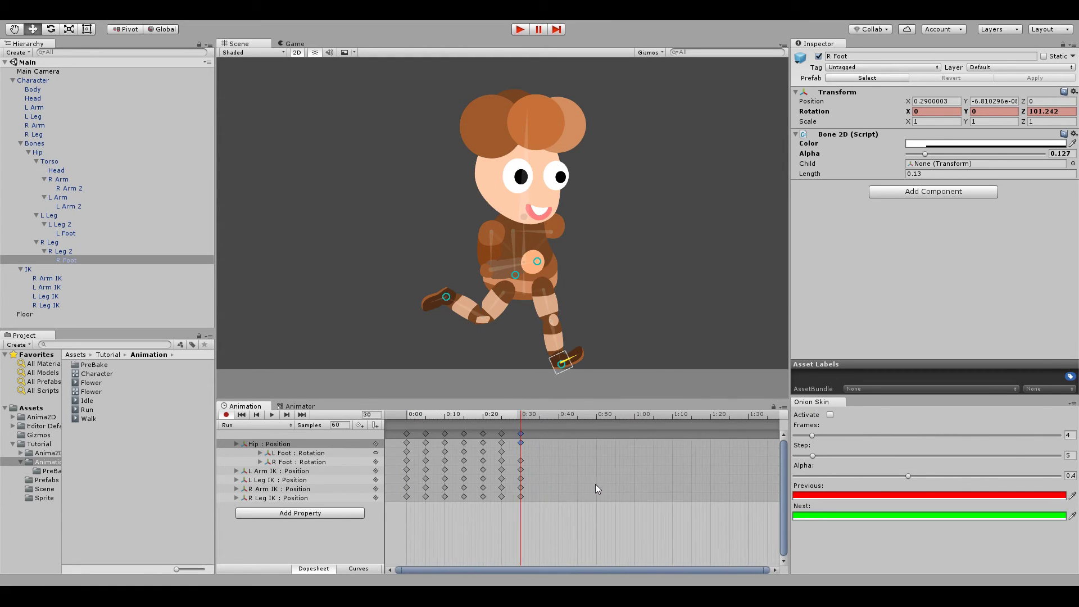
click(539, 419)
mouse_move(541, 417)
mouse_down()
mouse_move(471, 418)
mouse_move(540, 418)
mouse_up()
click(829, 415)
click(51, 296)
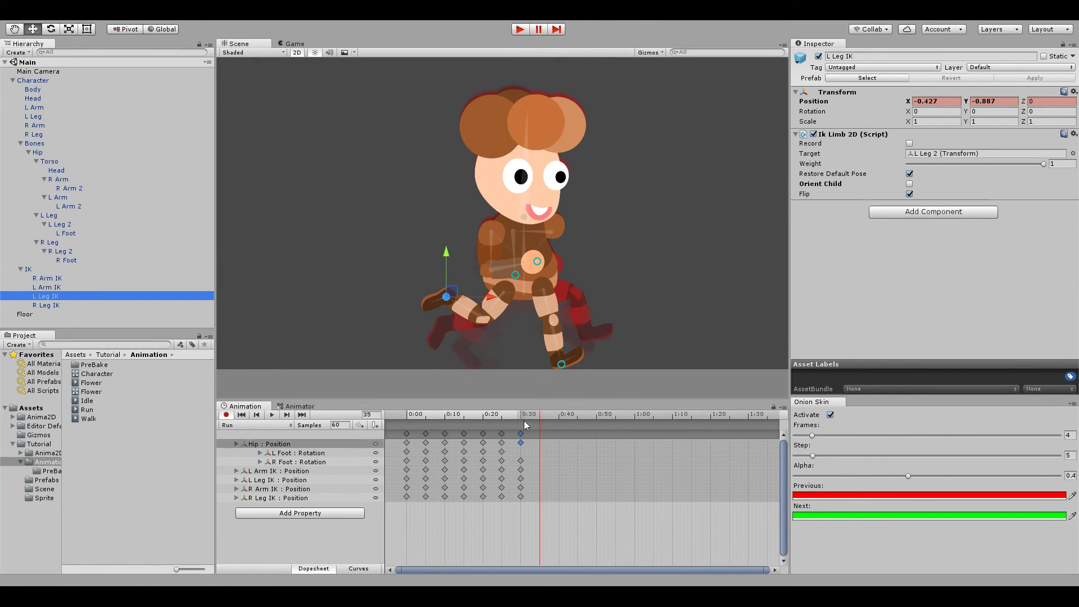
drag(529, 418, 540, 417)
click(173, 305)
drag(565, 361, 546, 361)
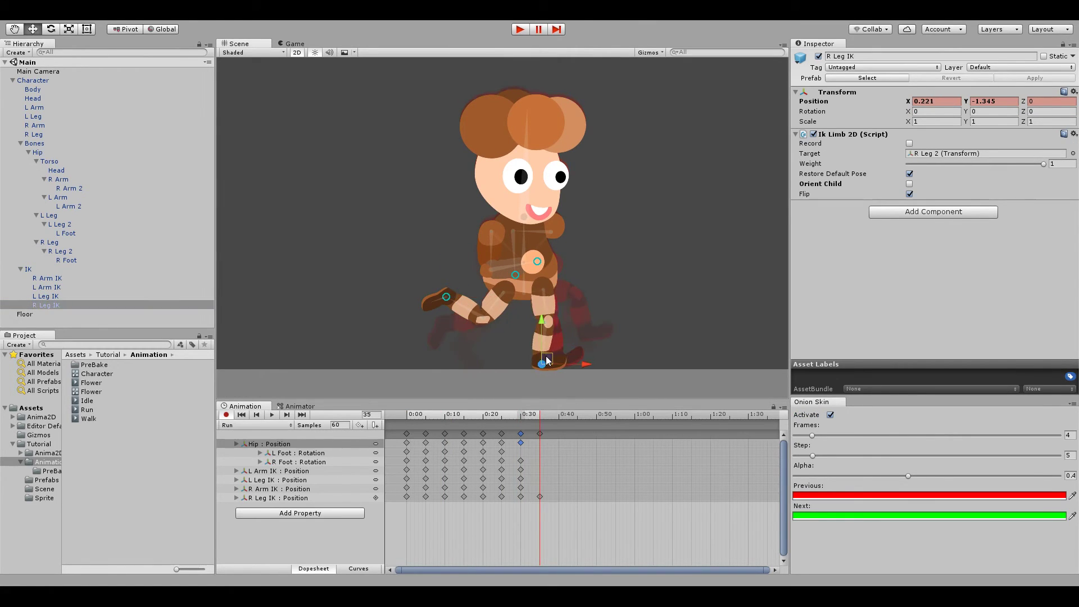
Copy the Hip position keyframe from frame 5 to frame 35
click(453, 297)
drag(539, 417, 539, 417)
click(425, 443)
key(ctrl+c)
key(ctrl+v)
At frame 35, lower L Leg IK slightly and rotate the L Foot bone, comparing the pose with frame 30
click(72, 298)
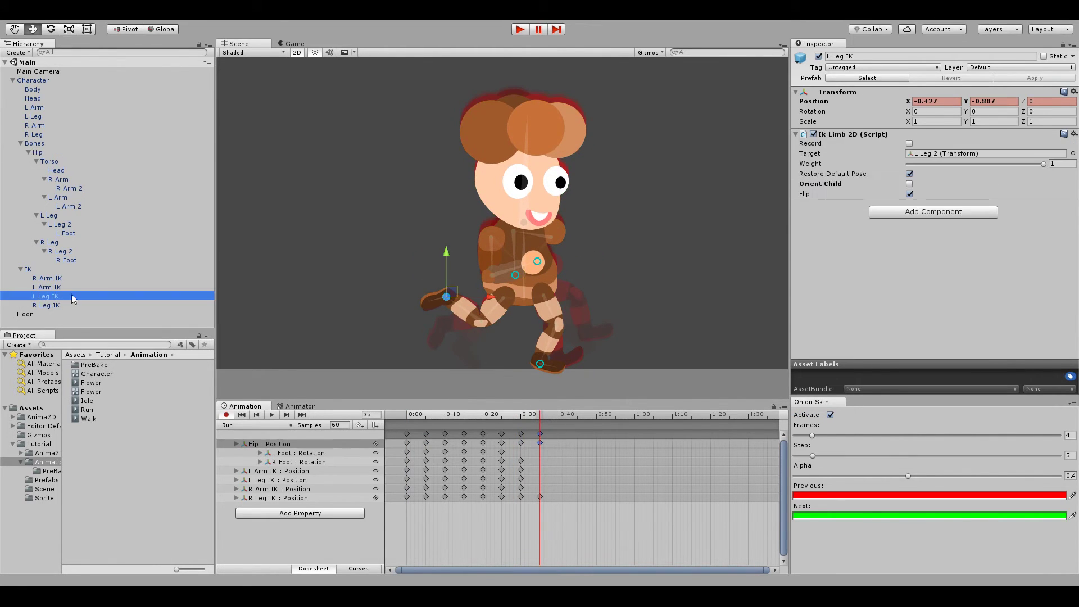
drag(449, 292, 444, 304)
click(434, 419)
drag(434, 423, 540, 424)
click(437, 321)
click(520, 415)
click(431, 305)
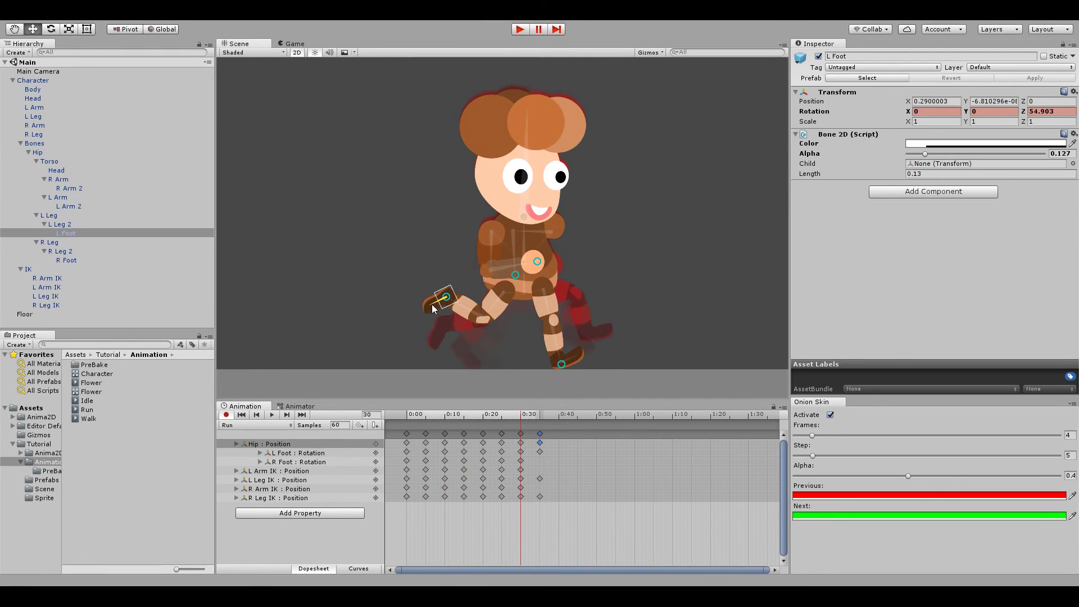
Rotate the R Foot bone at frame 35 so the foot lies flat on the floor
click(537, 415)
click(46, 305)
click(66, 260)
drag(558, 356, 554, 365)
click(46, 305)
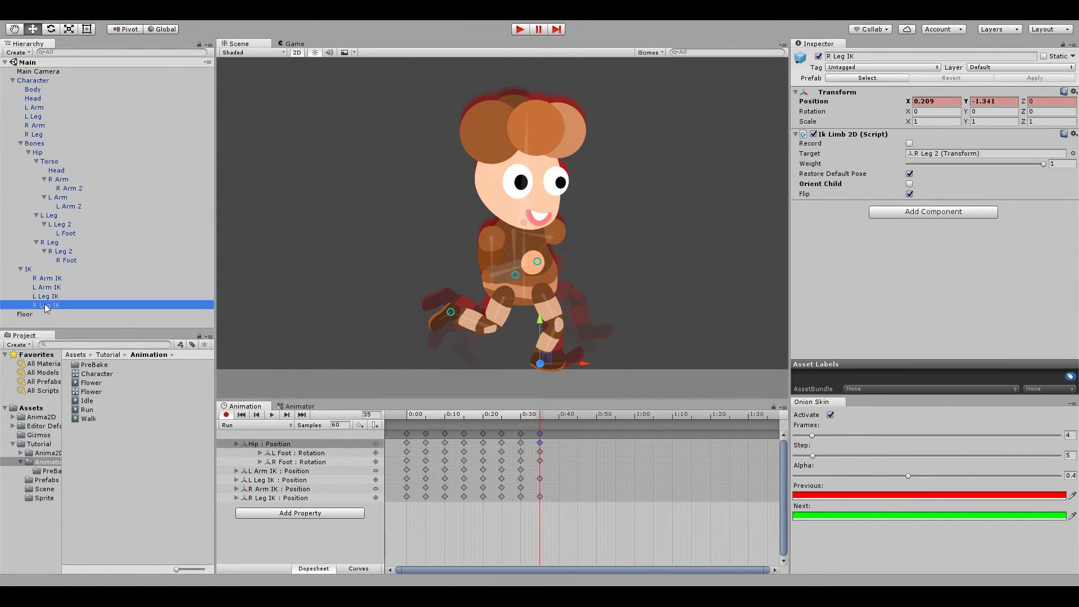
At frame 35, lower both hands, bringing R Arm IK to about X 0.132, Y -0.792
click(537, 260)
drag(541, 256, 535, 276)
click(41, 280)
Copy the Hip position keyframe from frame 10 to frame 40
click(559, 415)
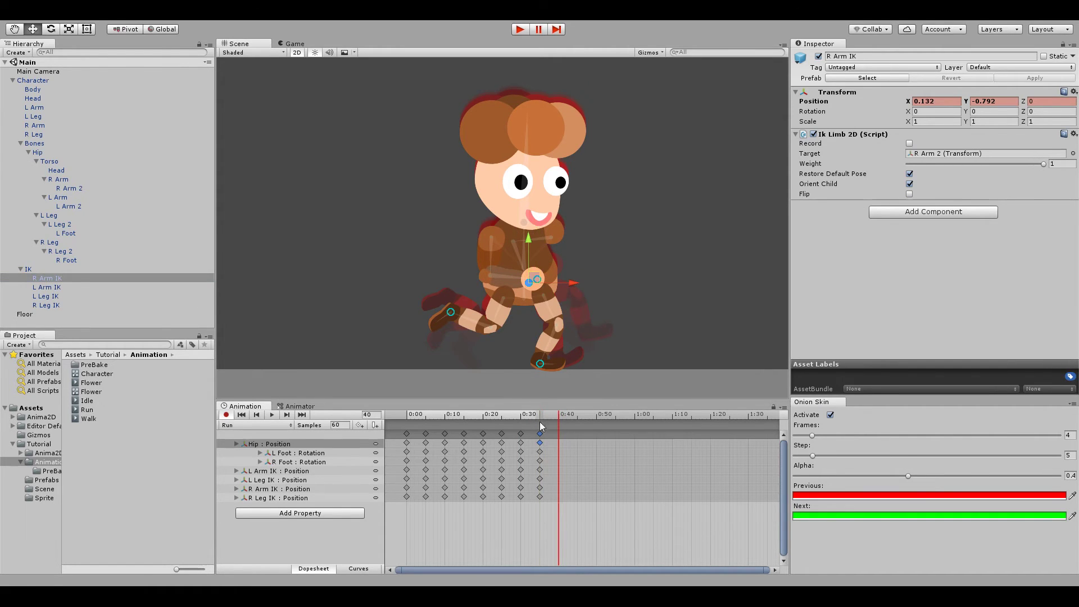
click(444, 442)
key(ctrl+c)
key(ctrl+v)
At frame 40, move L Leg IK forward to about X -0.254, Y -1.091 and rotate the L Foot bone
drag(463, 415, 558, 414)
click(45, 296)
drag(456, 308, 477, 320)
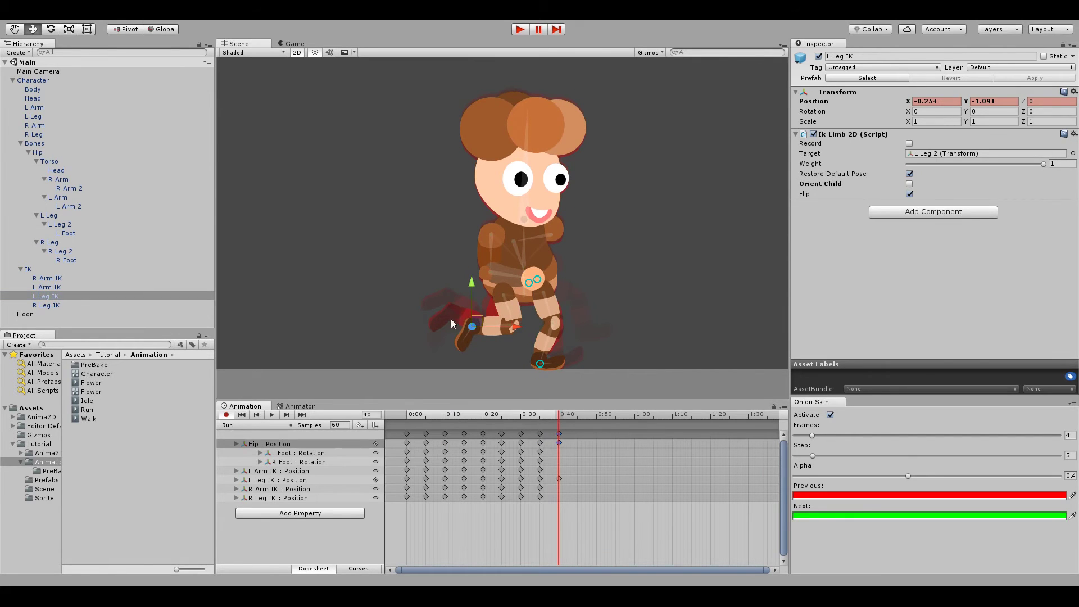
click(502, 332)
At frame 40, move R Leg IK back to about X 0.148, Y -1.341 and rotate the R Foot bone
click(33, 80)
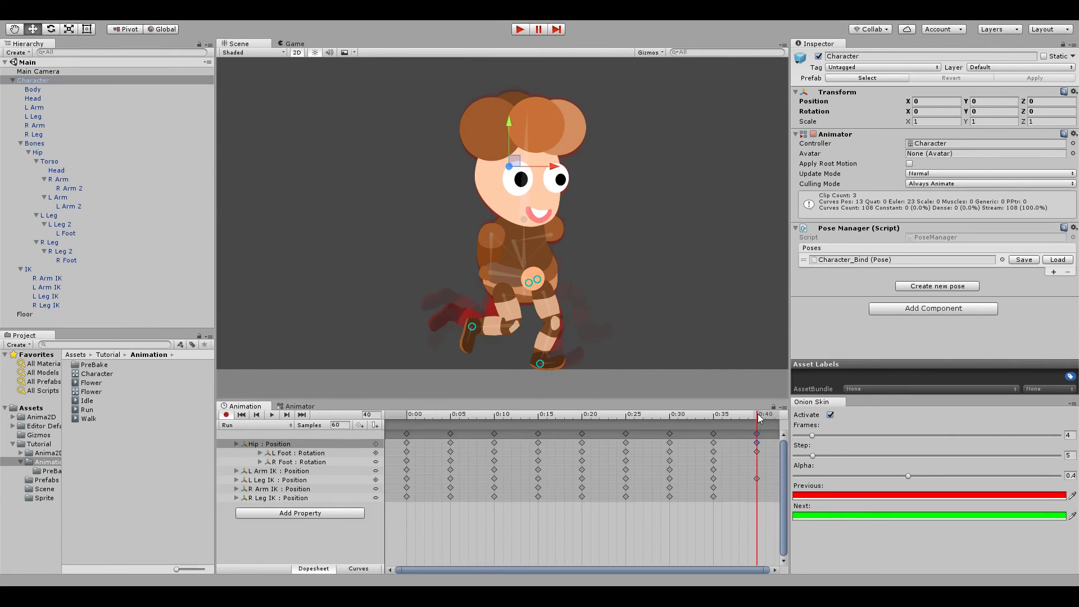
click(57, 307)
drag(541, 363, 531, 363)
drag(546, 366, 548, 364)
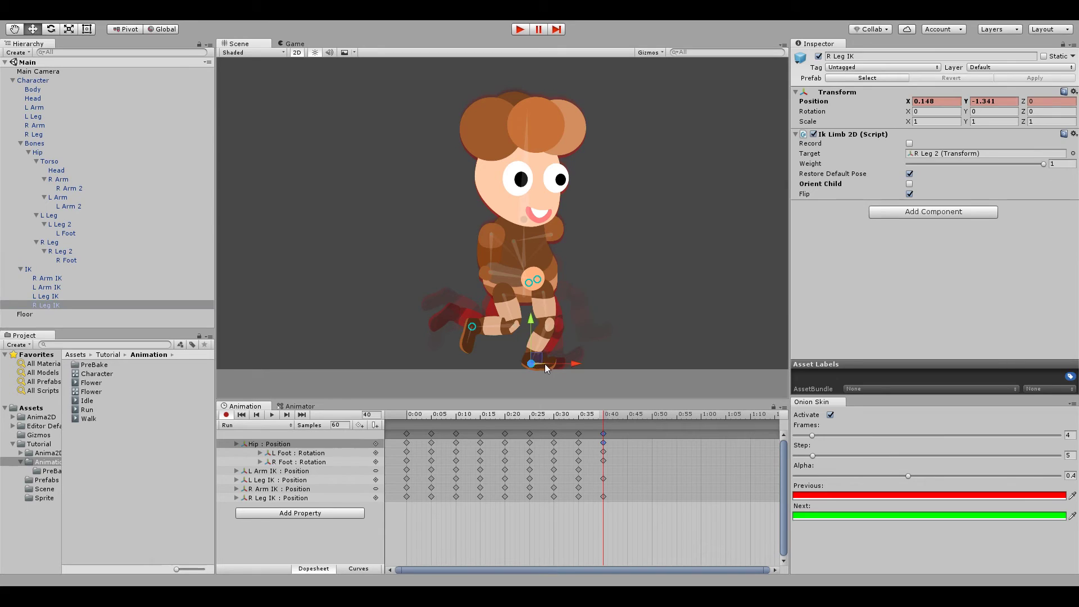
At frame 40, move L Arm IK back and down and R Arm IK forward, and play the clip to check
click(47, 290)
drag(542, 273, 520, 304)
drag(553, 415, 606, 416)
click(47, 278)
click(272, 414)
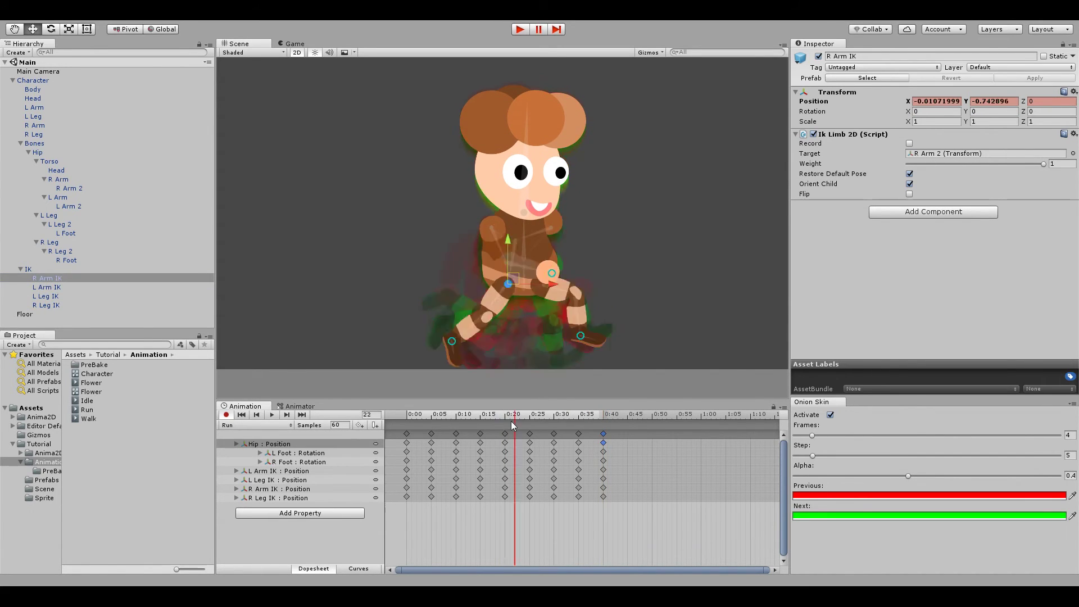
Copy the Hip position keyframe from frame 0 to frame 45
drag(483, 417, 628, 414)
click(405, 442)
key(ctrl+c)
key(ctrl+v)
At frame 45, bring L Leg IK forward and move R Leg IK back to about X 0.01, Y -1.284, rotating the feet to match
click(46, 296)
drag(476, 320, 517, 356)
click(531, 363)
click(101, 296)
drag(406, 416, 628, 425)
click(42, 305)
drag(518, 352, 518, 349)
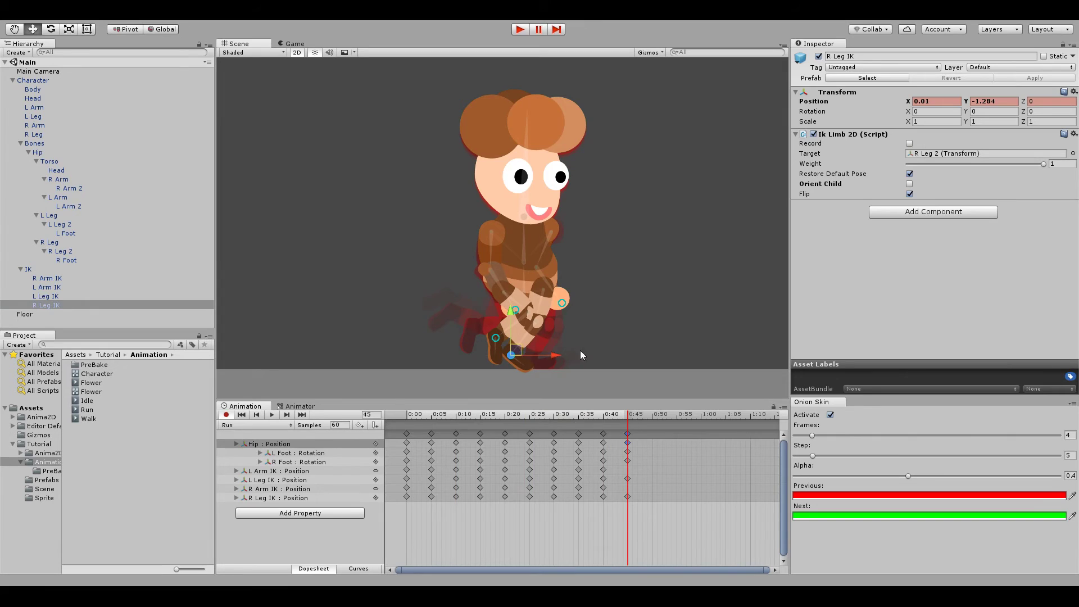
At frame 45, swing L Arm IK back behind the hip and R Arm IK forward and up
click(46, 287)
drag(520, 305, 488, 308)
click(36, 279)
drag(565, 300, 597, 283)
At frame 50, key the Hip at Y -0.83, move R Leg IK back and L Leg IK forward, and adjust the right foot
click(652, 418)
click(48, 295)
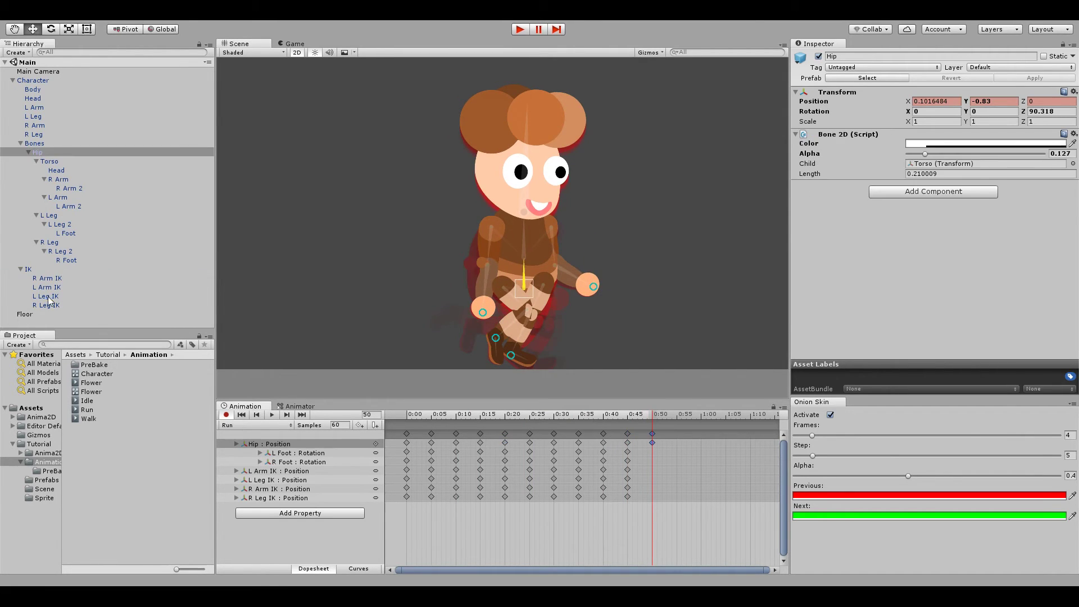
click(147, 305)
drag(516, 349, 493, 341)
drag(501, 355, 539, 330)
click(147, 296)
At frame 50, move L Arm IK to about X -0.415, Y -0.89 and R Arm IK to about X 0.665, Y -0.543
click(147, 287)
drag(489, 305, 455, 291)
click(56, 278)
drag(597, 281, 612, 240)
Copy the Hip position keyframe from frame 25 to frame 55
drag(655, 417, 676, 416)
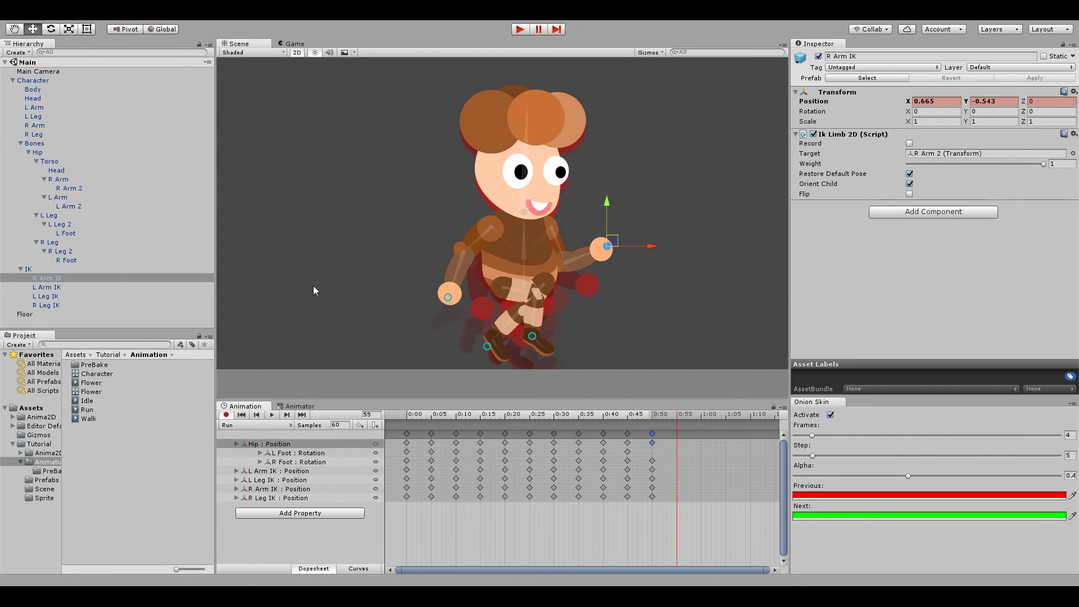
click(529, 443)
key(ctrl+c)
key(ctrl+v)
At frame 55, move L Arm IK slightly back and up and lower R Arm IK a little
click(46, 287)
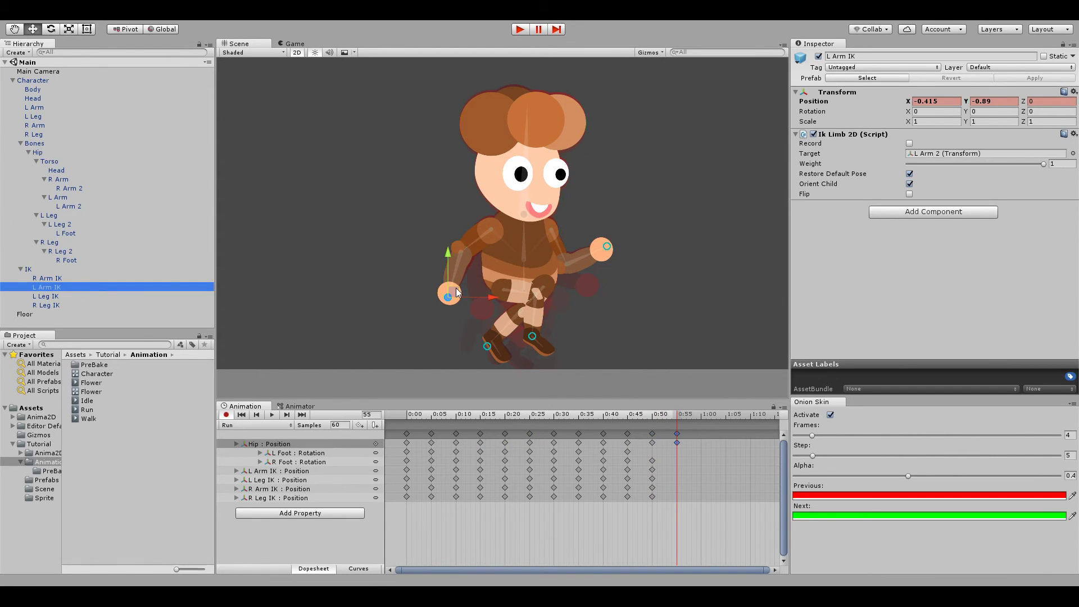
drag(620, 414, 676, 420)
drag(450, 290, 440, 284)
click(606, 247)
mouse_move(604, 243)
mouse_down()
mouse_move(591, 243)
mouse_move(605, 271)
mouse_move(608, 258)
mouse_up()
At frame 55, lower L Leg IK slightly and rotate the L Foot bone, comparing the pose with frame 50
click(46, 296)
drag(641, 417, 677, 421)
mouse_move(538, 332)
mouse_down()
mouse_move(560, 331)
mouse_move(540, 343)
mouse_up()
click(66, 233)
click(652, 416)
key(ctrl+z)
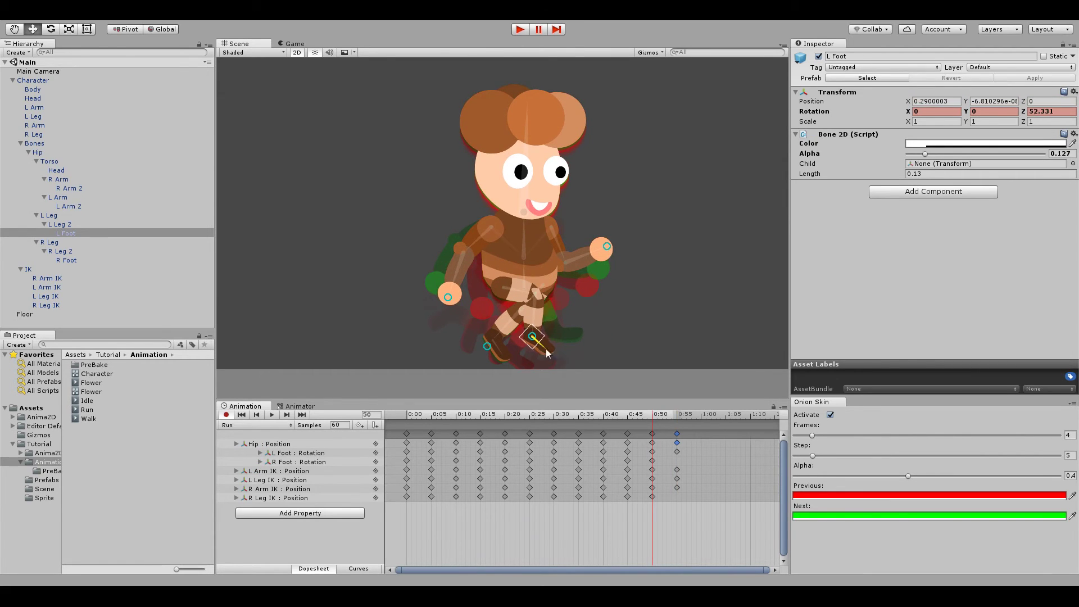
key(alt+period)
Raise R Leg IK behind the body at frame 55
click(45, 297)
click(46, 305)
drag(494, 339, 487, 310)
Paste the frame 0 keyframes of all properties at frame 60 and play the clip in the Game view without onion skinning
drag(694, 419, 301, 433)
key(ctrl+v)
key(space)
click(295, 43)
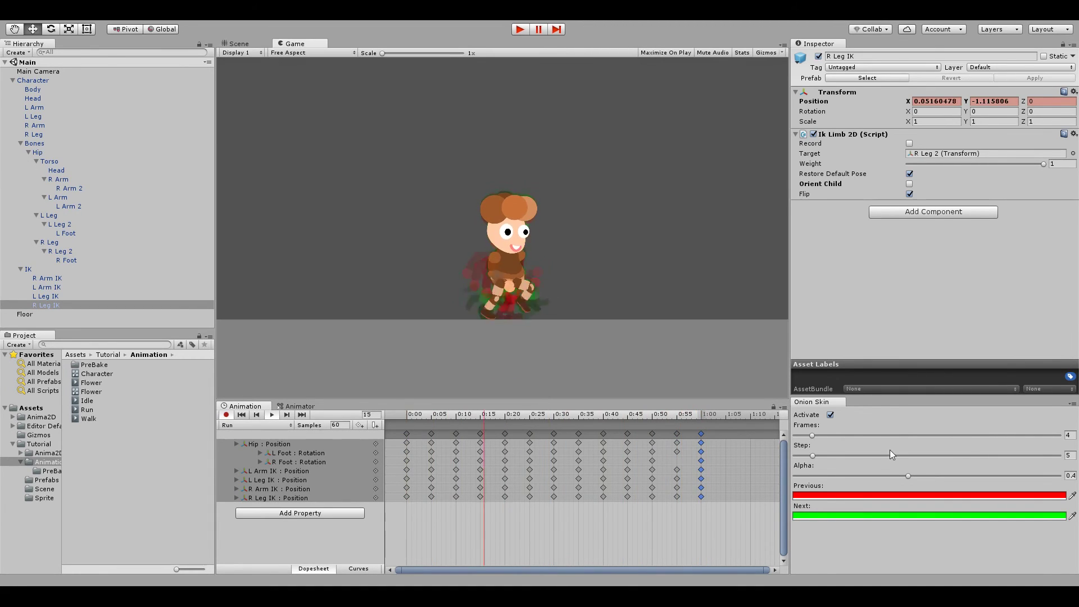
click(829, 414)
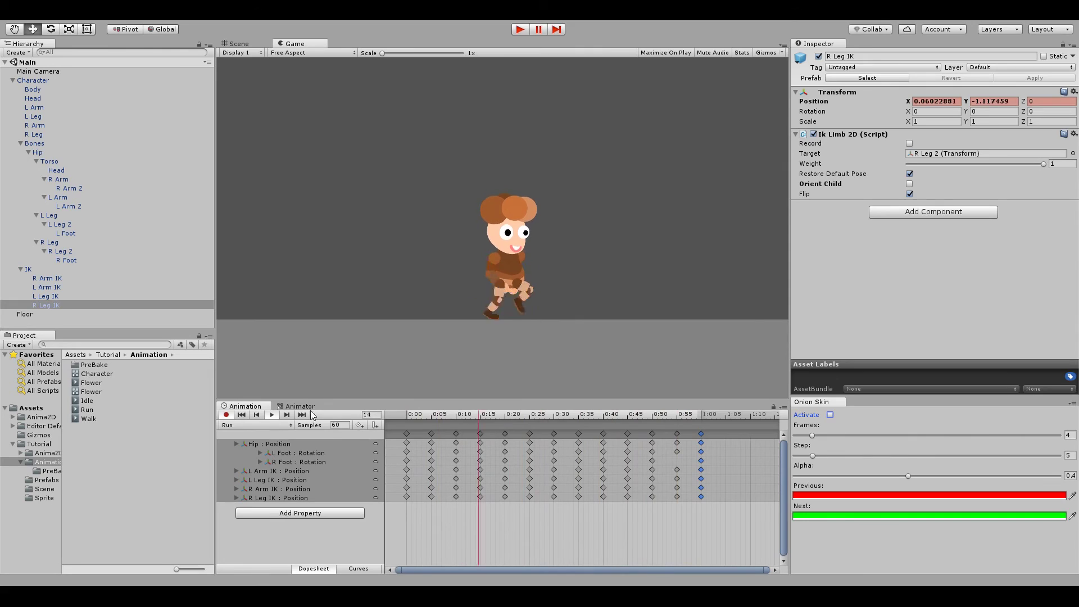
Return to frame 0 in the Scene view and set the R Leg mesh's Order in Layer to 0
click(407, 414)
click(62, 233)
click(59, 225)
click(238, 43)
click(62, 245)
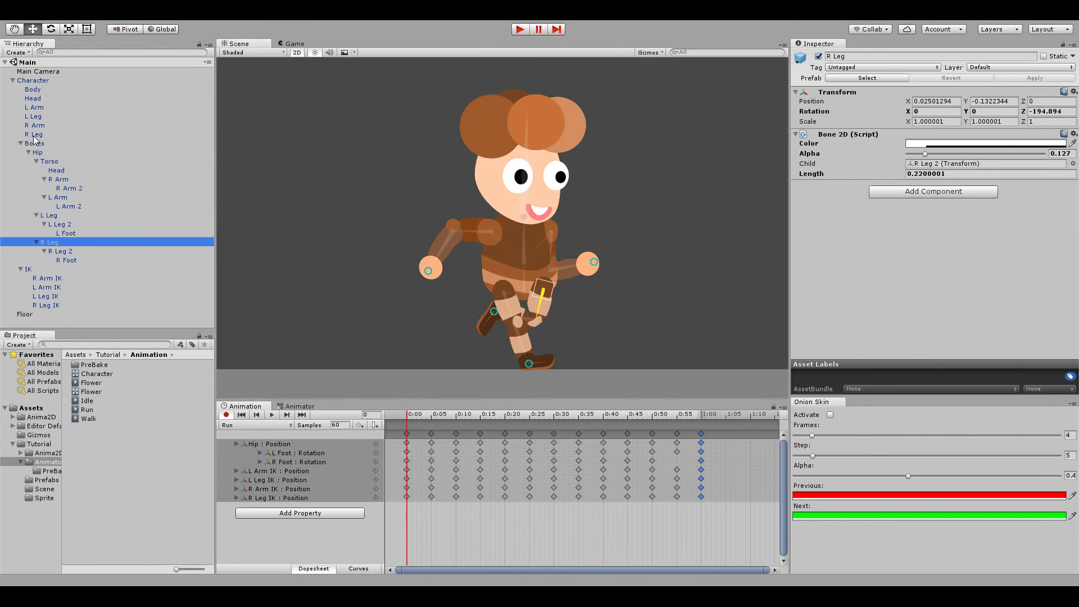
click(33, 135)
click(915, 188)
text(0)
Set the L Arm mesh's Order in Layer to 3 and save the scene
drag(417, 416, 700, 419)
click(35, 116)
click(34, 107)
click(910, 188)
text(3)
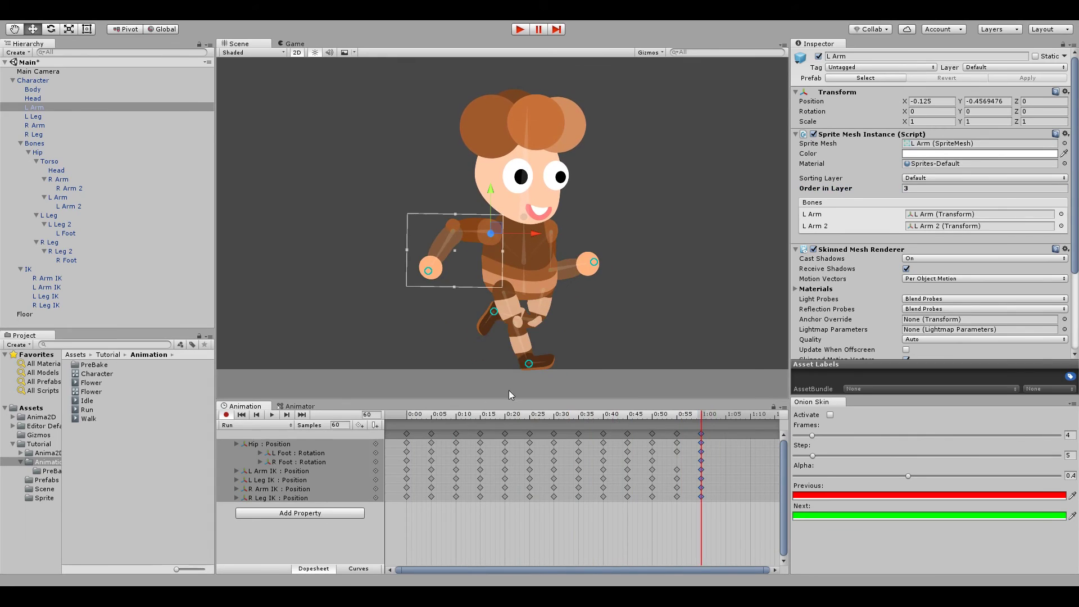
key(ctrl+s)
Duplicate the Run clip as RunPre and move the copy into the PreBake folder
click(90, 409)
key(ctrl+d)
key(F2)
text(RunPre)
key(Return)
drag(90, 418, 94, 364)
Bake the Character's Run clip into bone rotation keyframes and deactivate the IK object
click(88, 411)
click(28, 89)
click(27, 82)
click(245, 425)
click(245, 445)
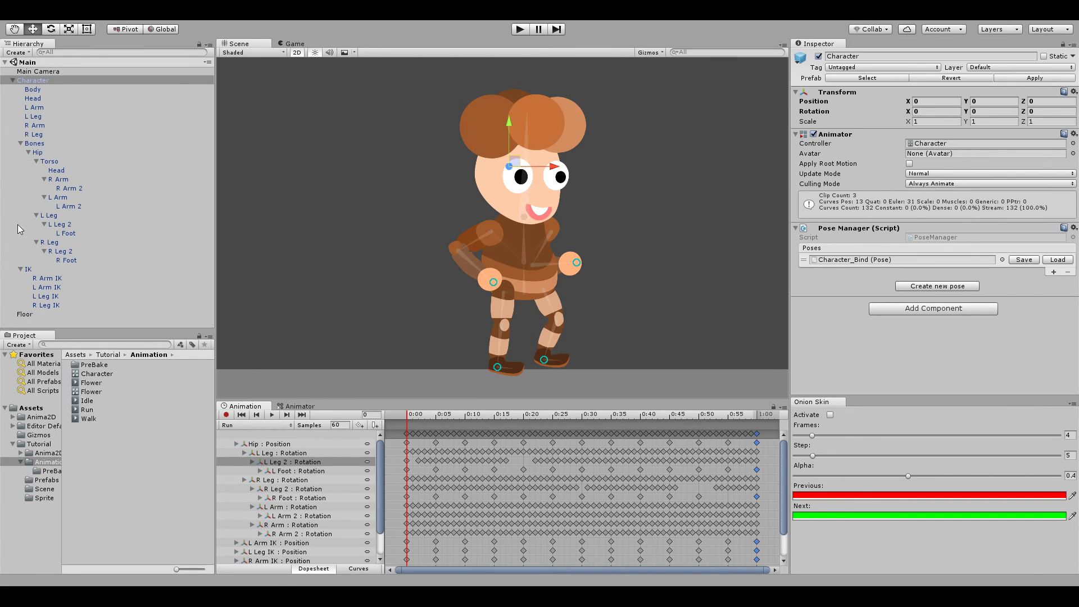
click(29, 270)
click(818, 56)
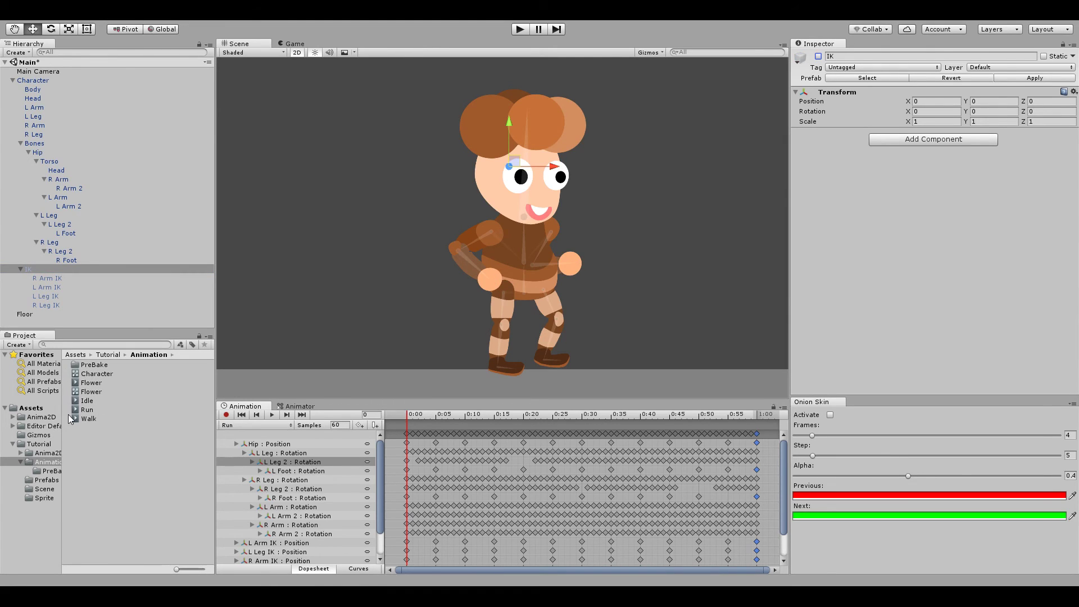
Inspect the Run clip asset and open the PreBake folder to view the backup clips
click(86, 410)
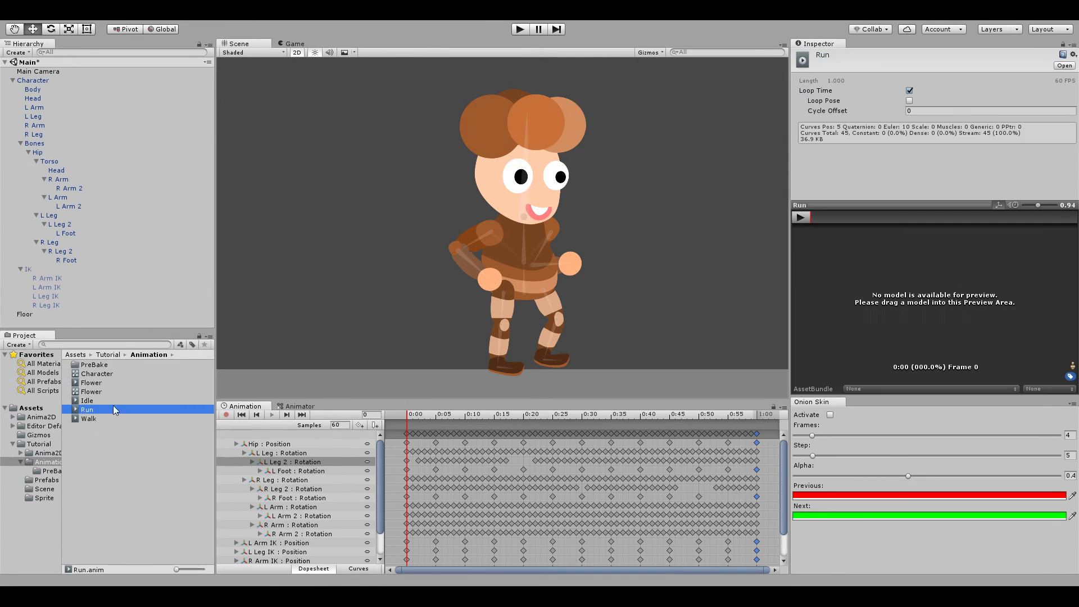
click(426, 421)
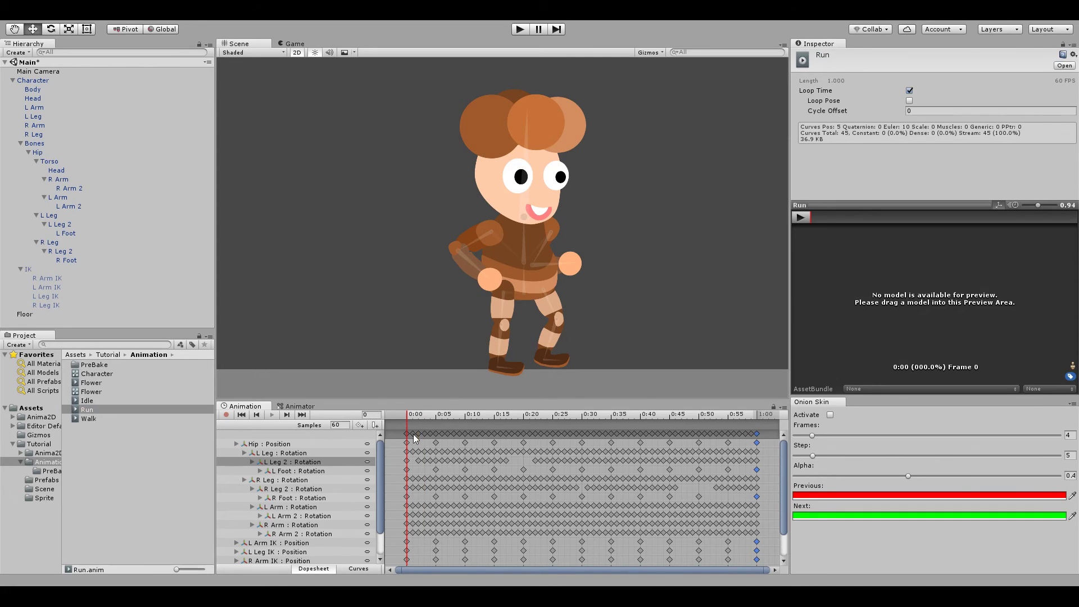
click(76, 409)
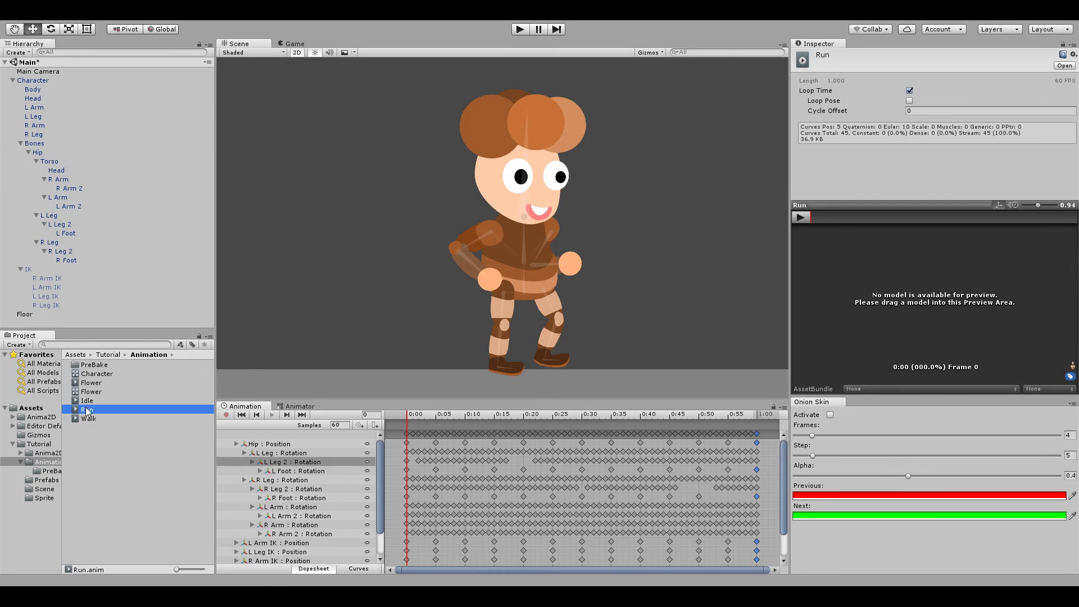
double_click(90, 365)
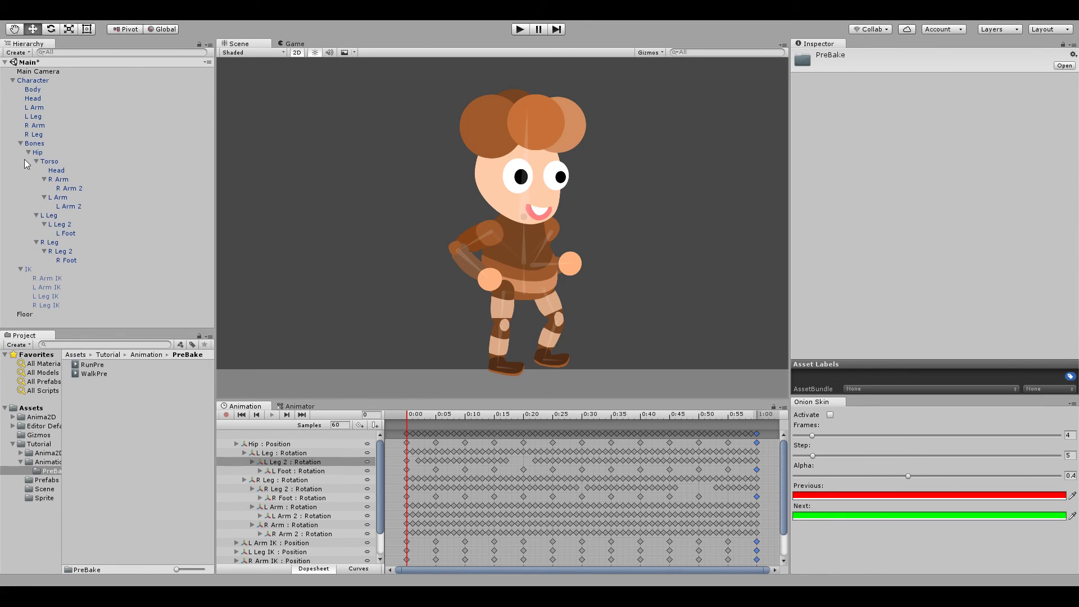
Play the Character's baked Run clip in the Game view and scrub to its last frame
click(32, 79)
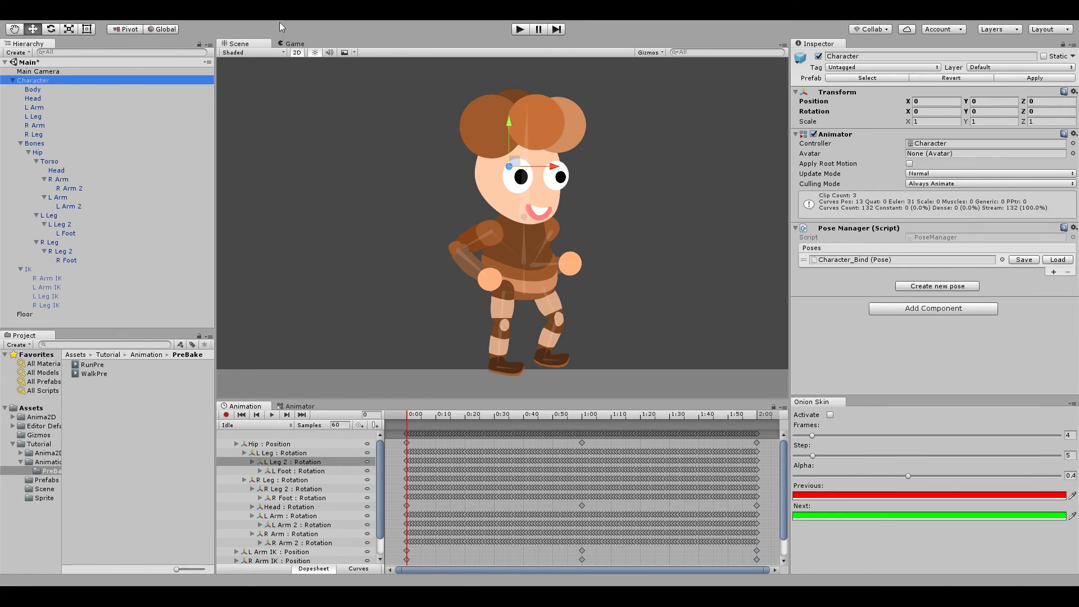
click(297, 44)
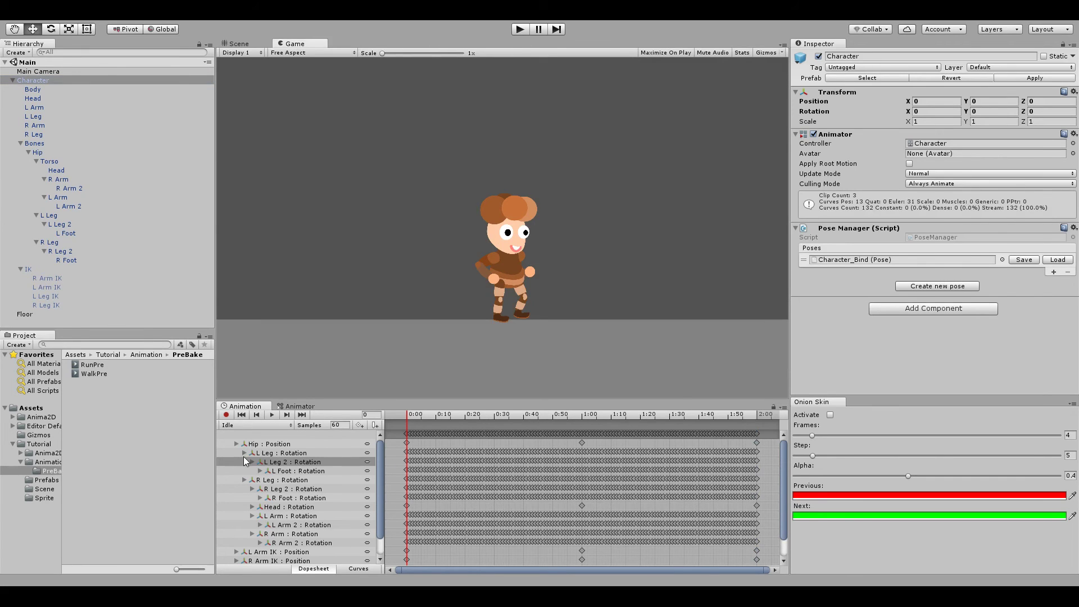
click(272, 415)
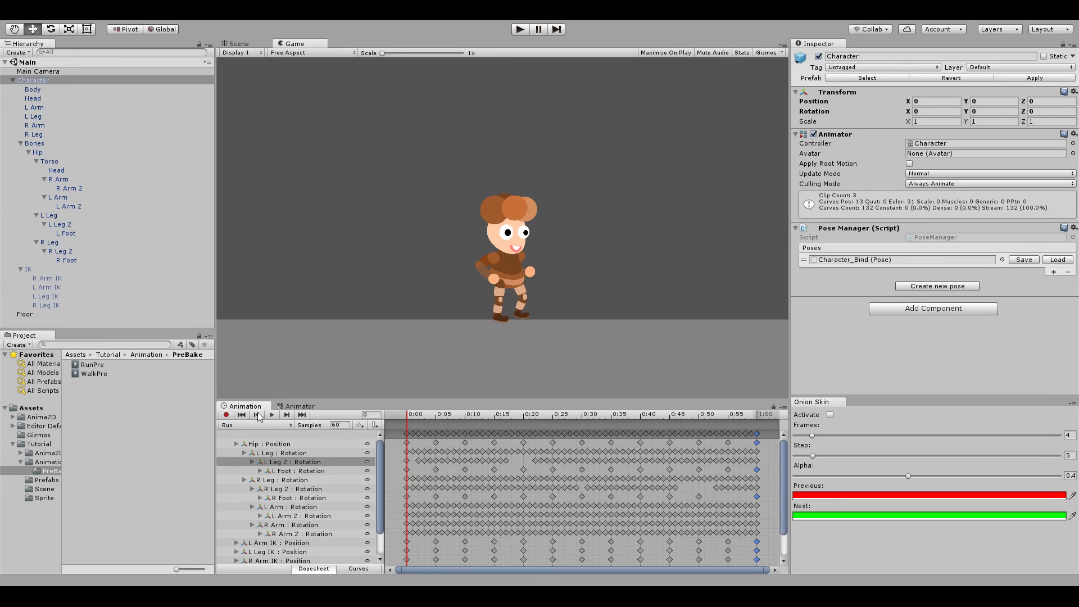
click(272, 415)
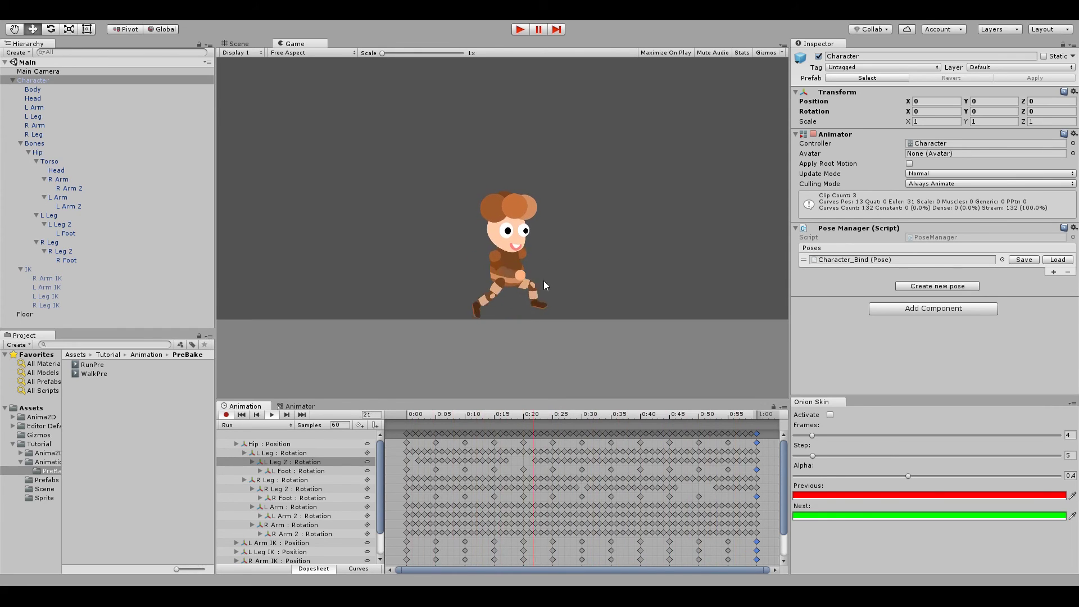
click(270, 416)
drag(474, 417, 757, 423)
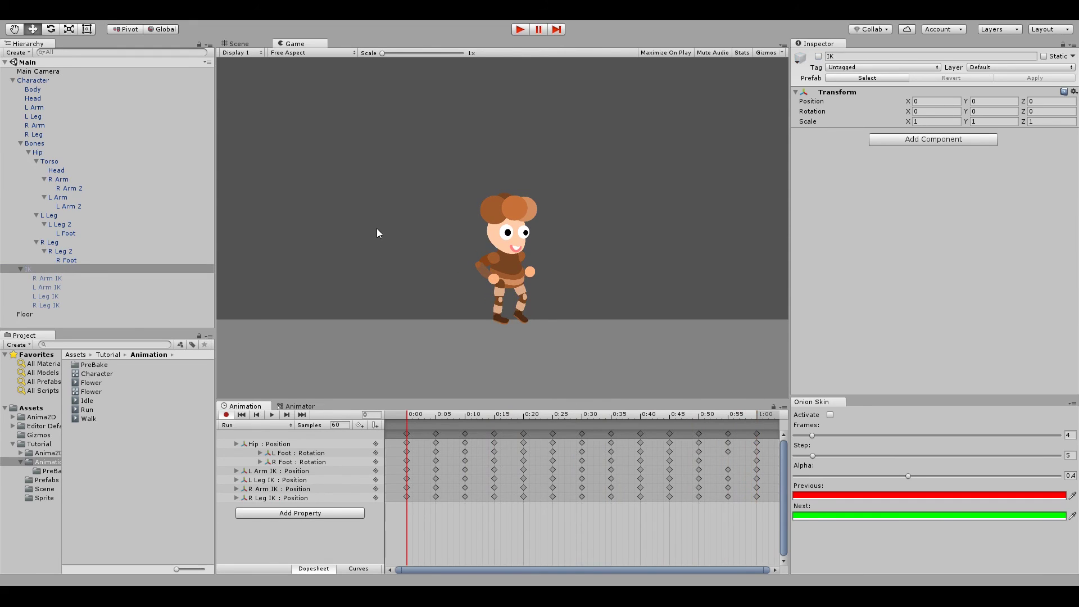
Turn off keyframe recording for the Run clip and collapse the Animation folder
click(226, 414)
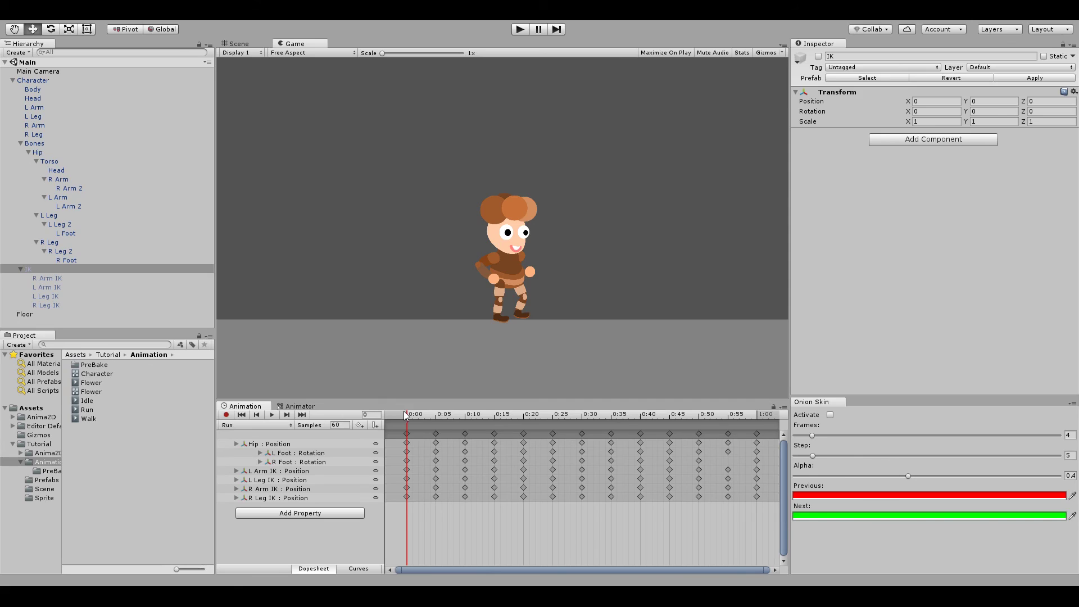
click(21, 458)
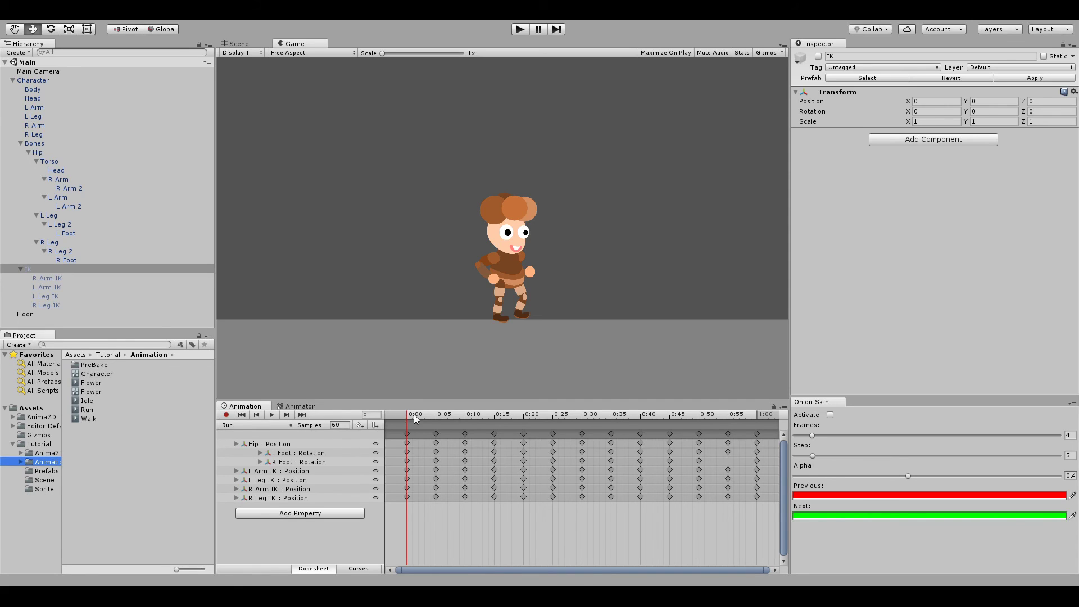
Collapse the Character hierarchy and show the whole character at frame 0 of the Run clip in the Scene view
click(400, 414)
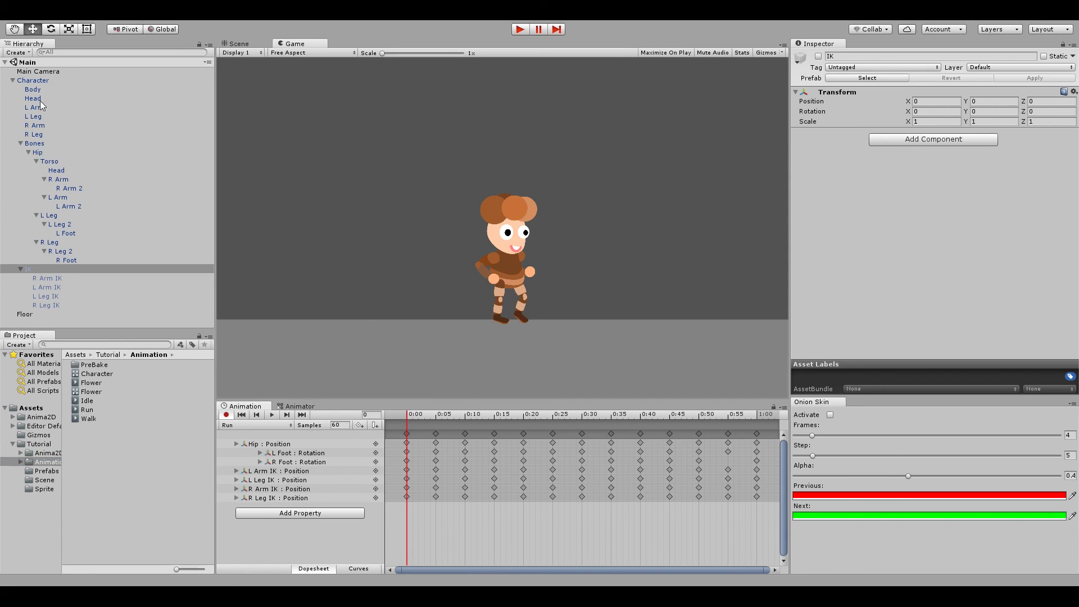
click(12, 80)
click(241, 44)
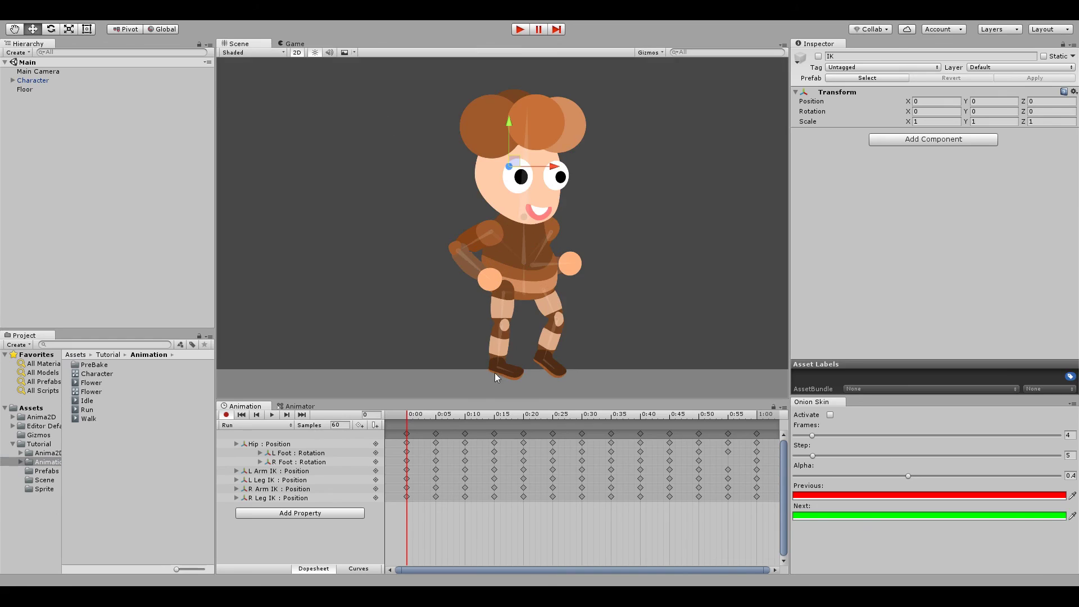
scroll(501, 306, down, 5)
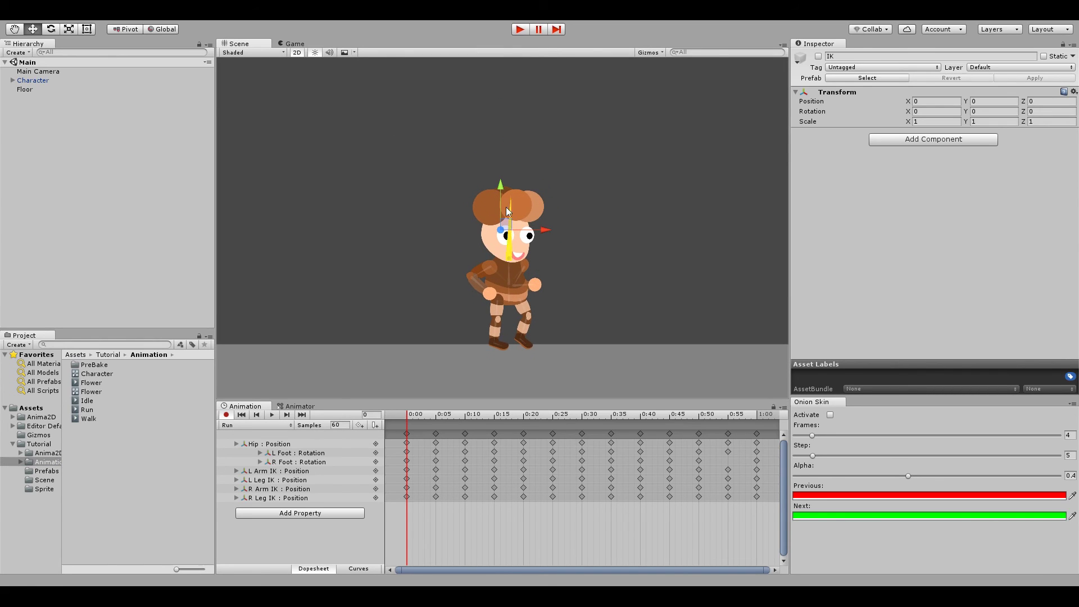
mouse_move(414, 414)
mouse_down()
mouse_move(751, 425)
mouse_move(408, 419)
mouse_up()
Examine the Character controller's animation states in the Animator, and return to the Run clip's timeline at frame 0
click(288, 406)
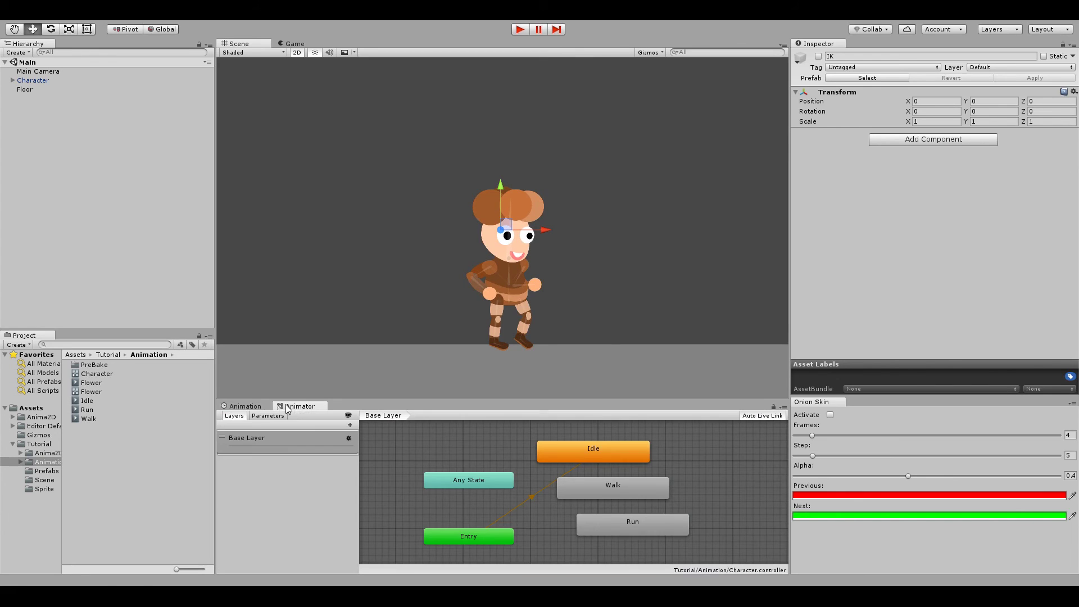
click(241, 409)
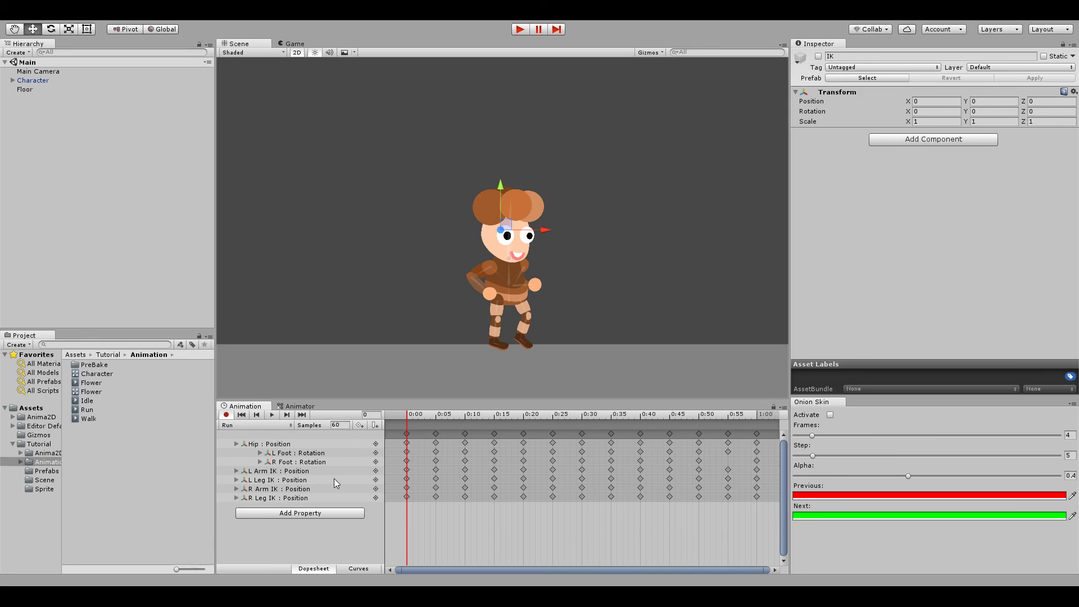
drag(410, 413, 0, 584)
drag(420, 416, 236, 468)
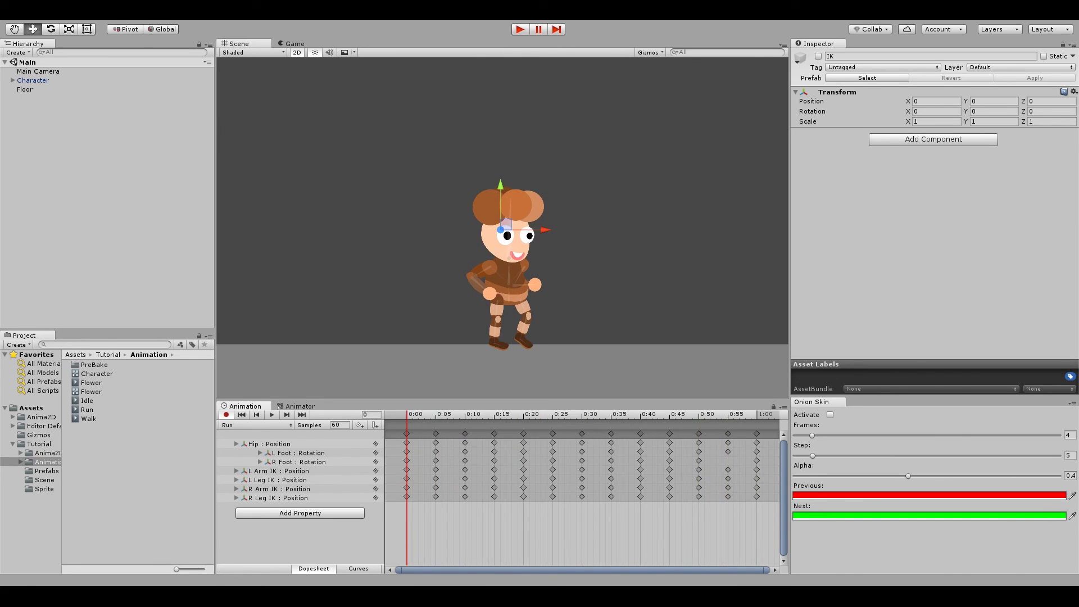